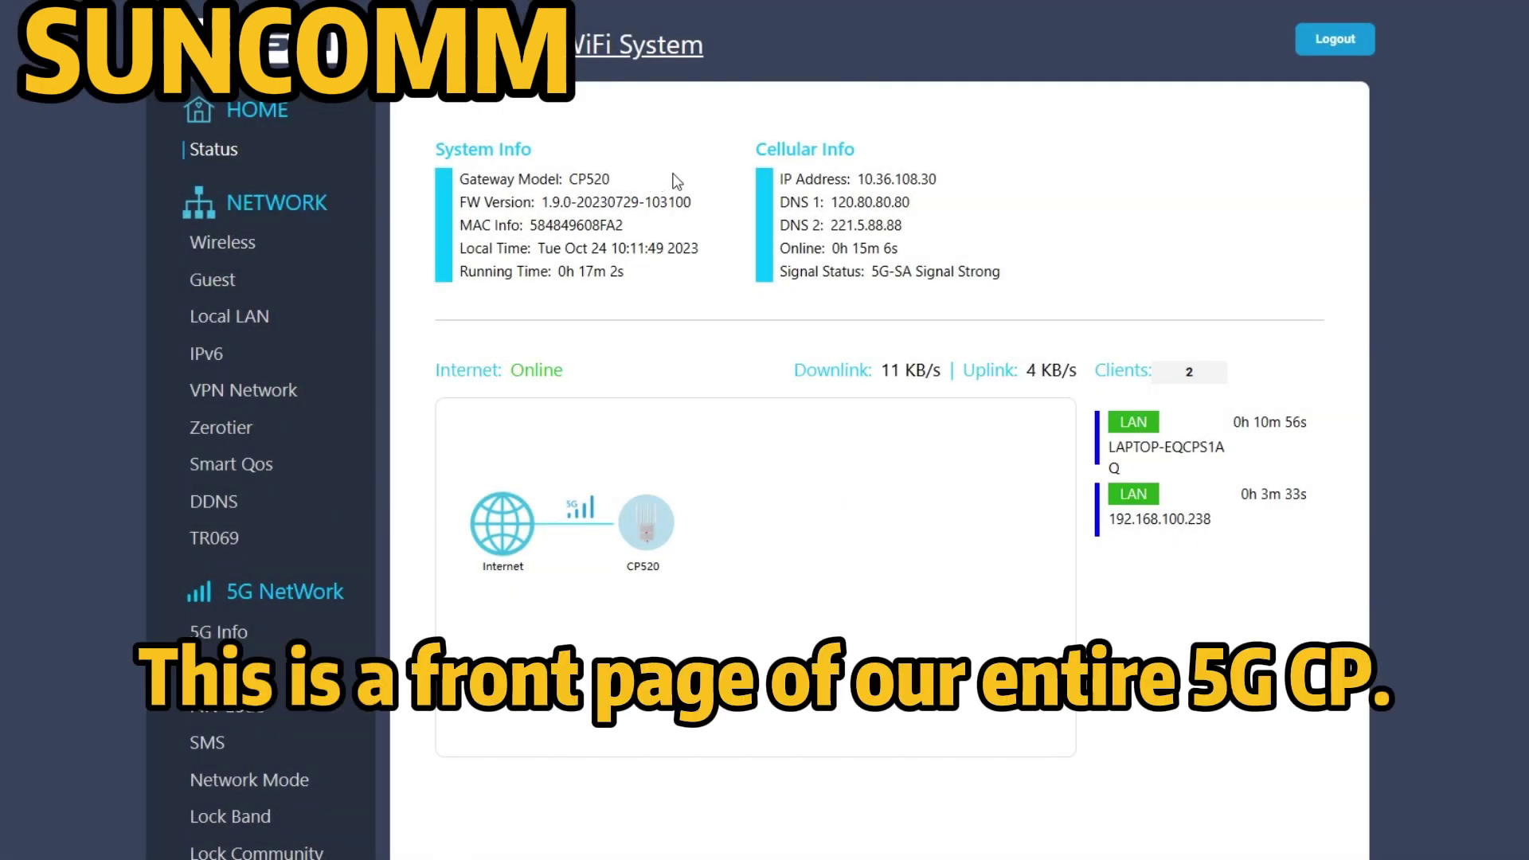
- Highlight the System Info heading, gateway model line and firmware version, then clear the highlight
triple_click(532, 148)
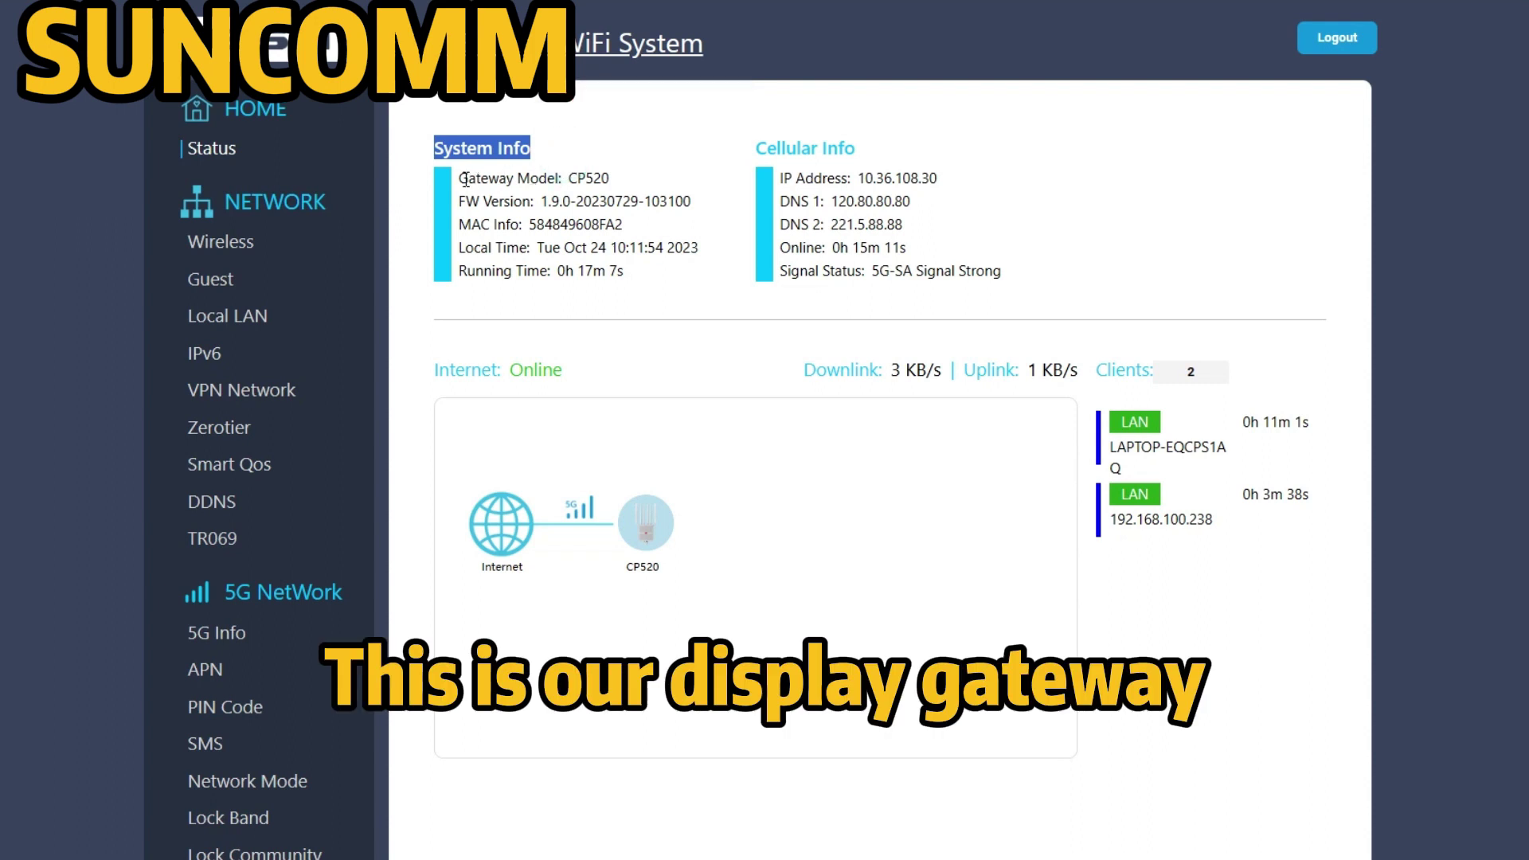
left_click_drag(460, 177, 610, 177)
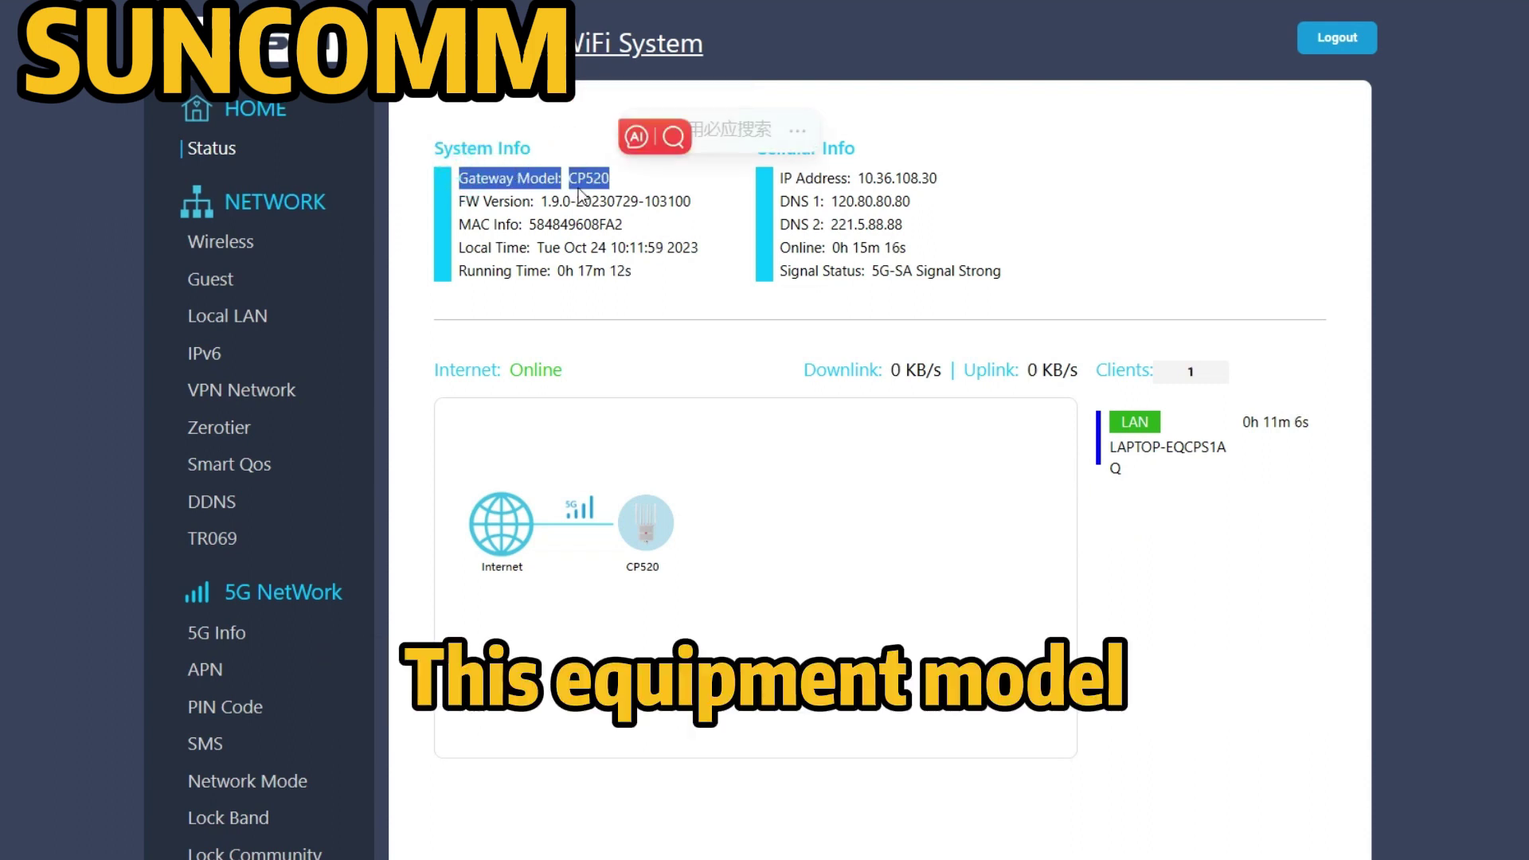
left_click_drag(464, 205, 644, 201)
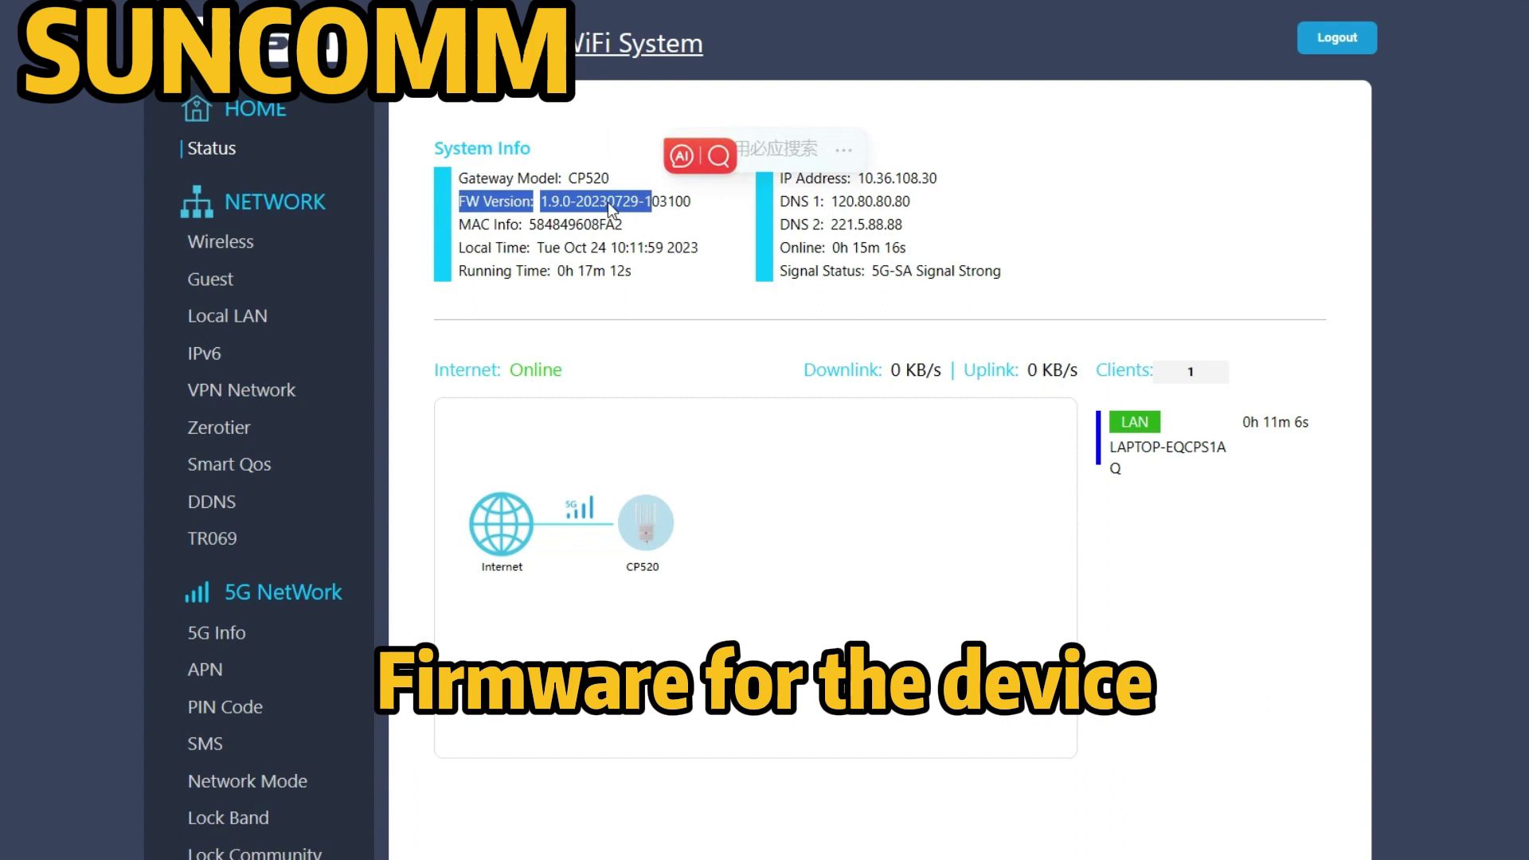
left_click(538, 215)
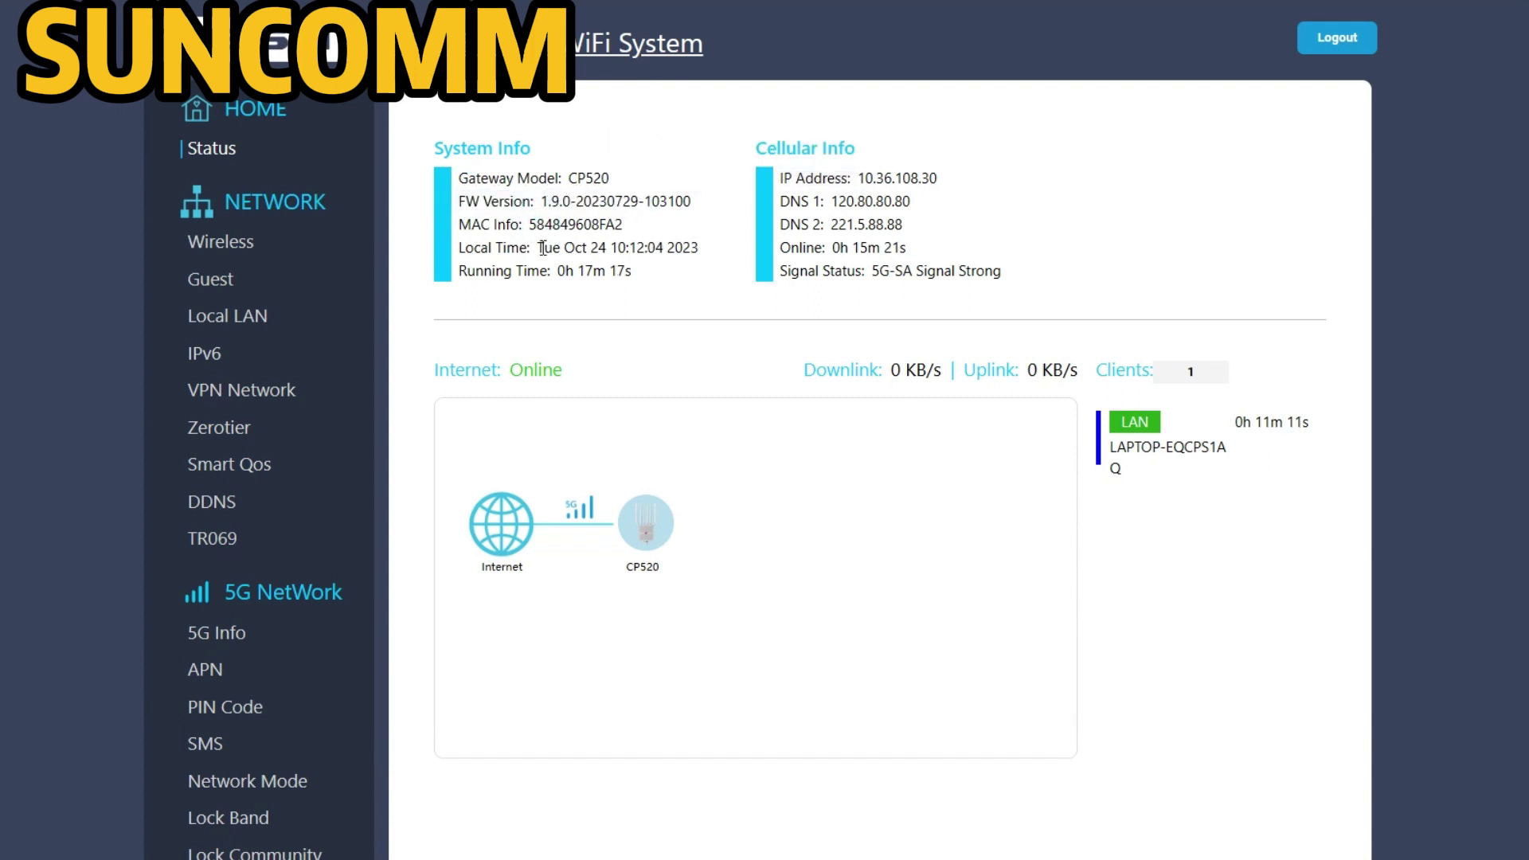
- Check the Online Client List of connected clients, then close it
mouse_move(478, 275)
left_click(1199, 371)
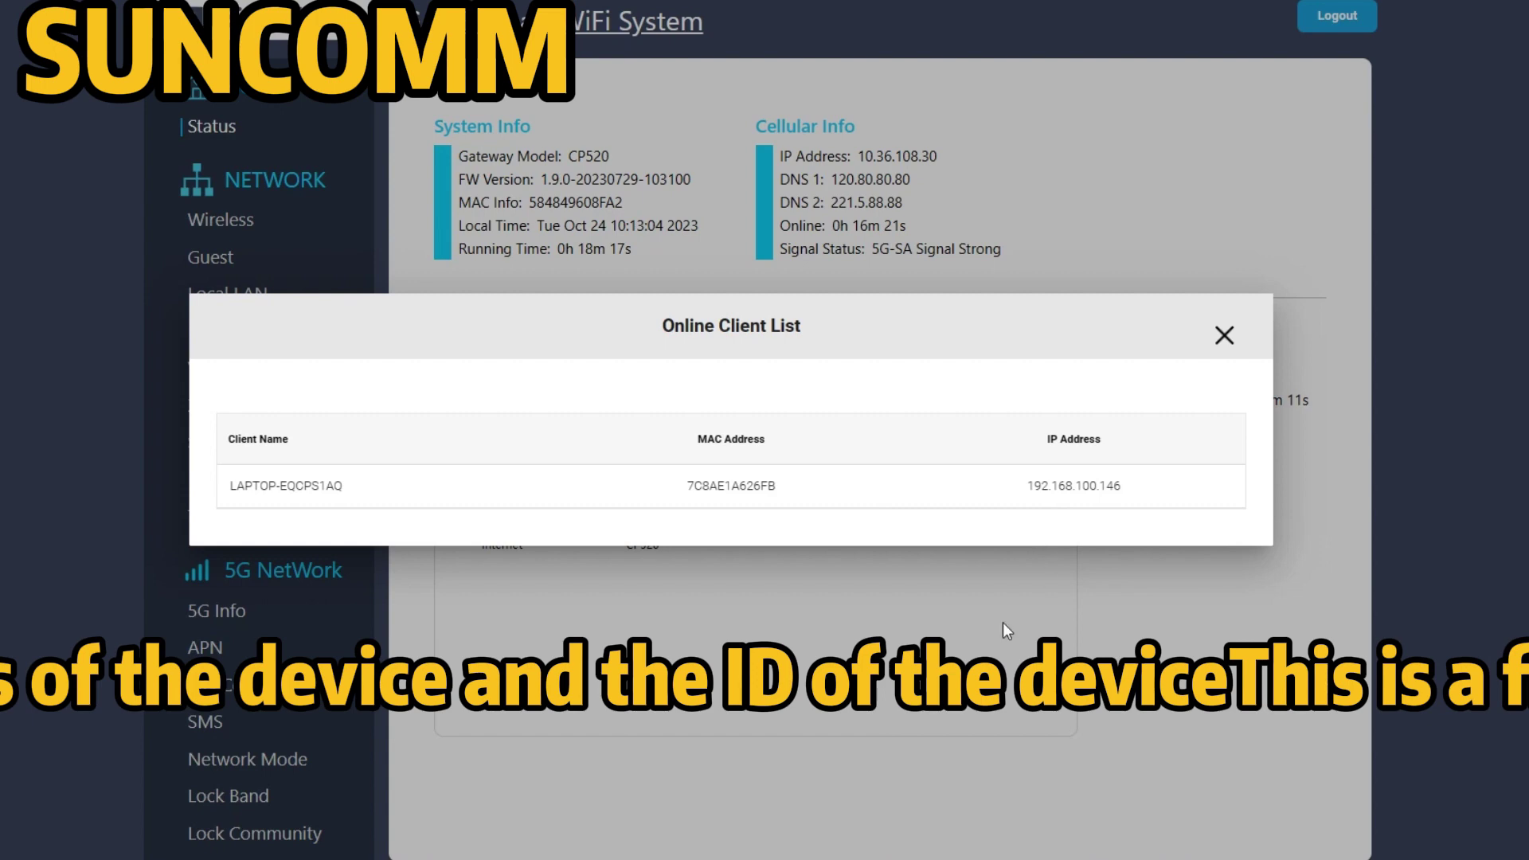
left_click(1224, 335)
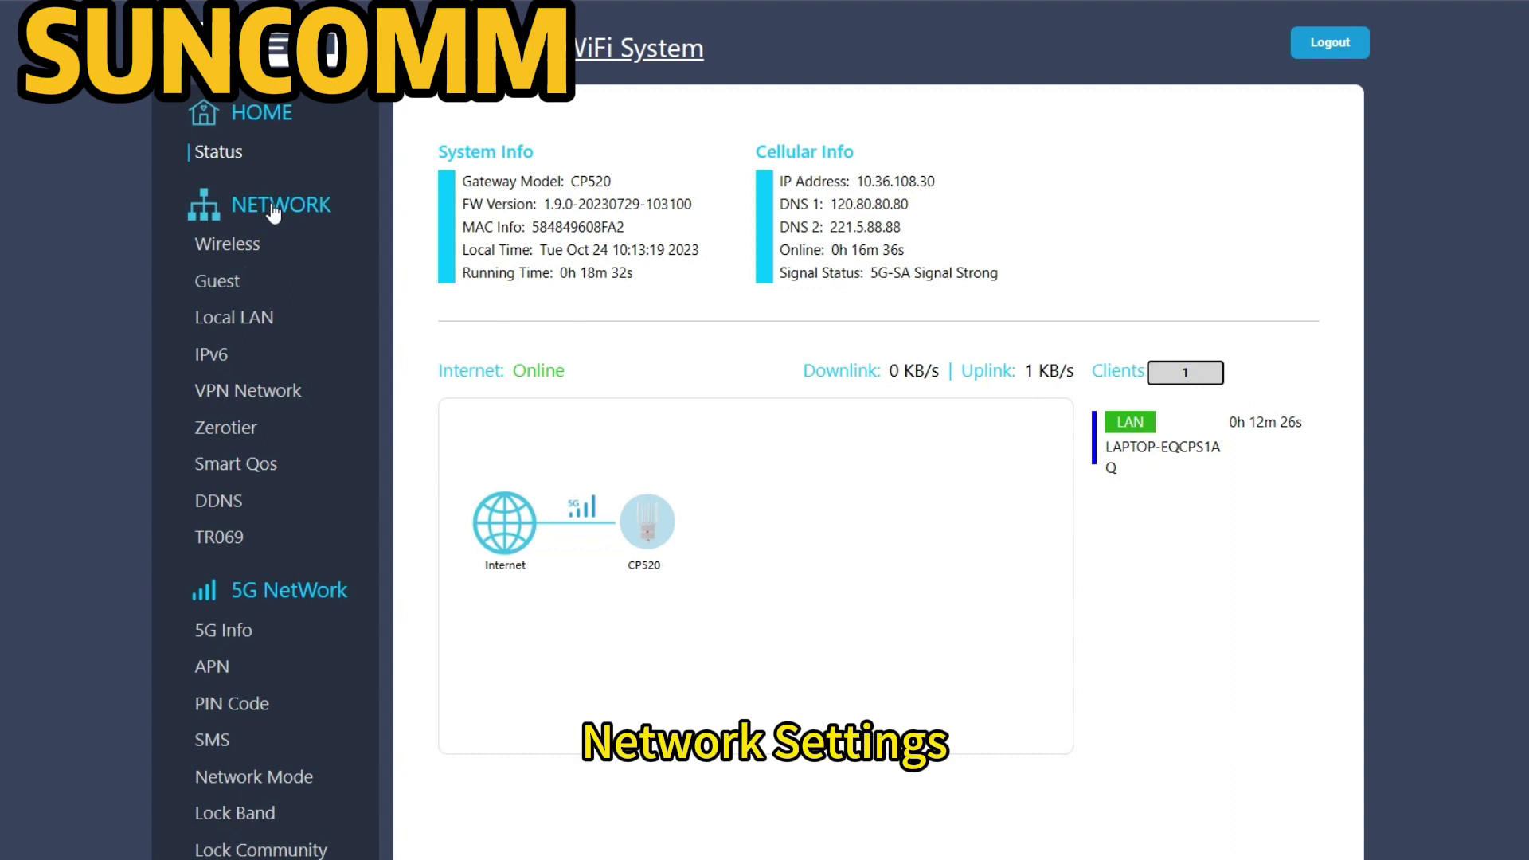
left_click(219, 244)
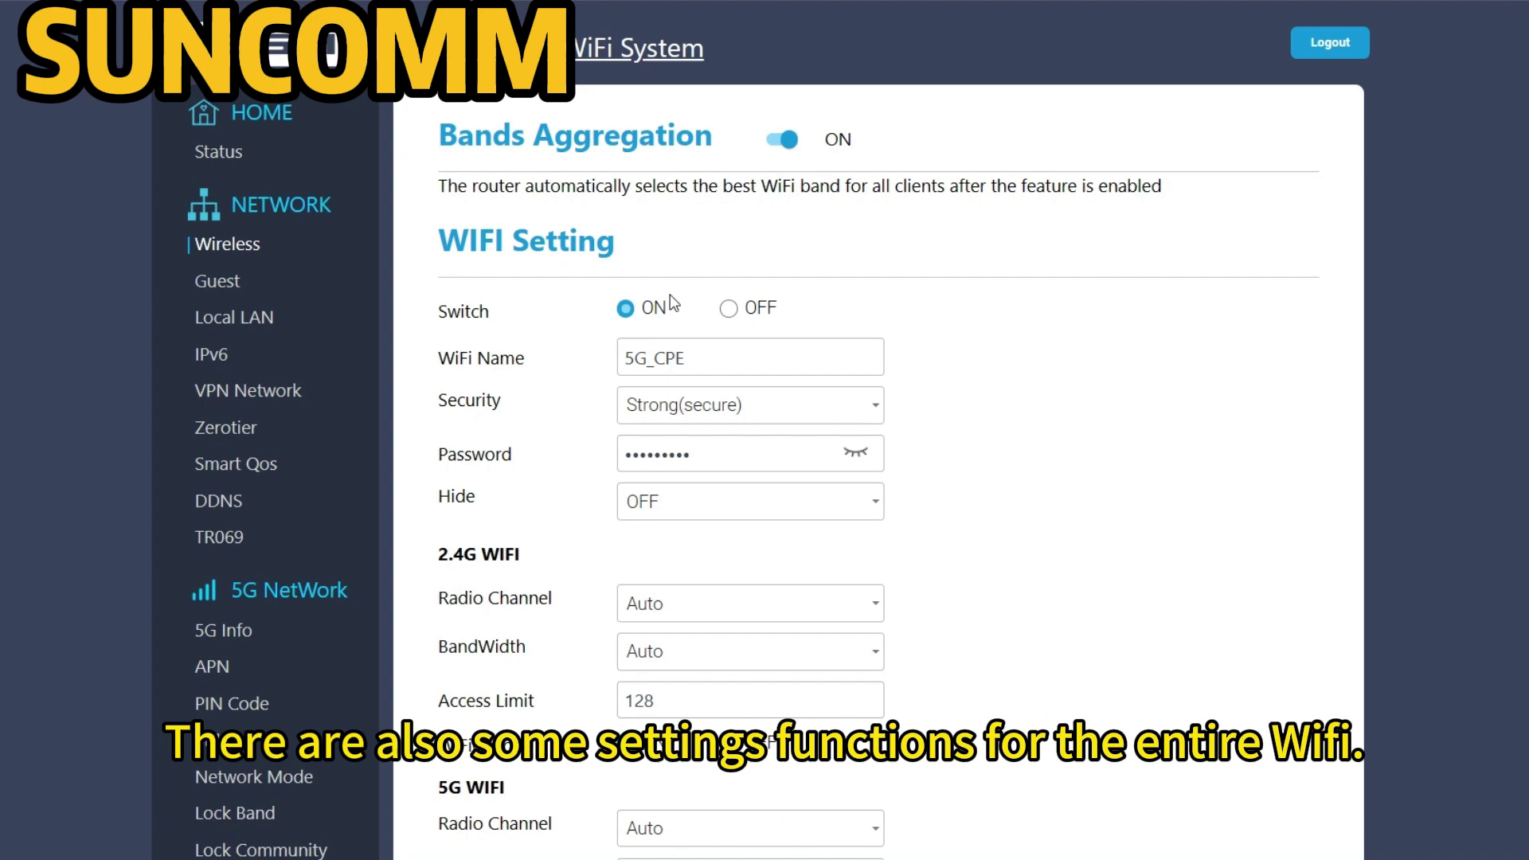
scroll(679, 295, "down", 3)
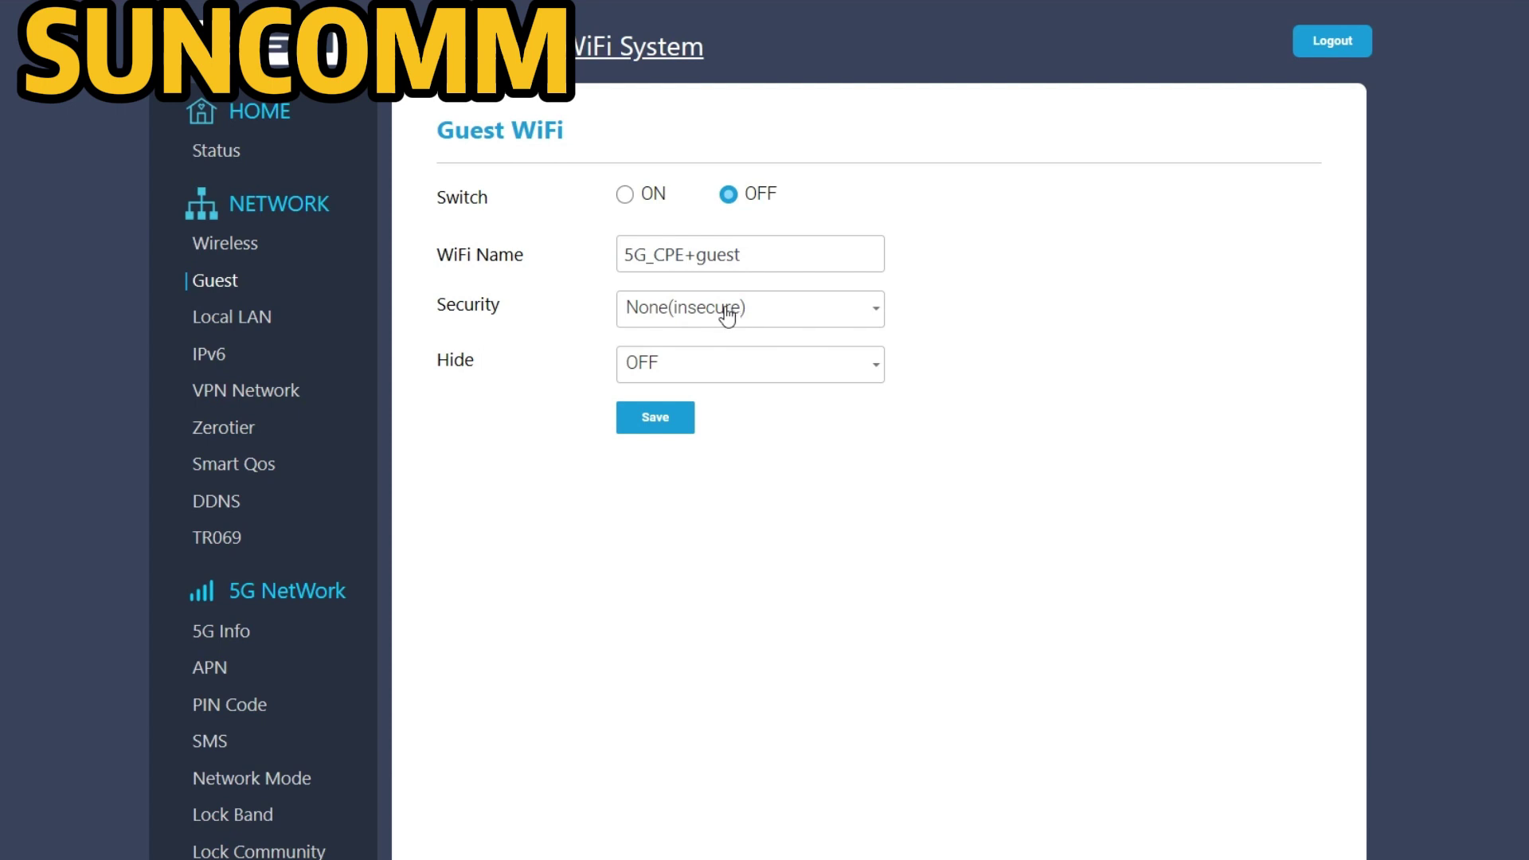
- Review the Local LAN settings, including the 12-hour DHCP lease time
left_click(248, 327)
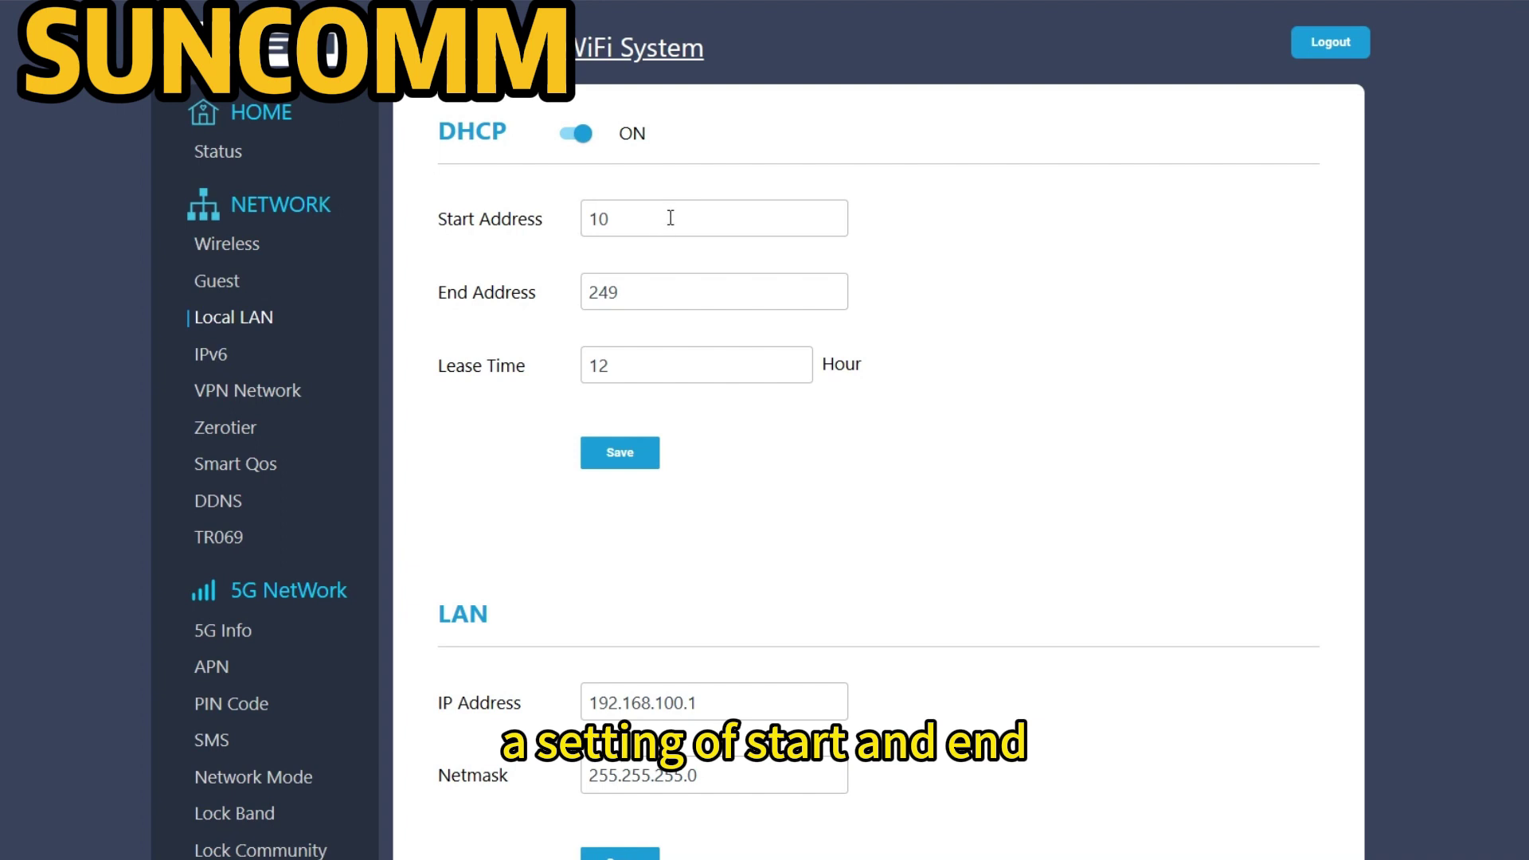
double_click(615, 367)
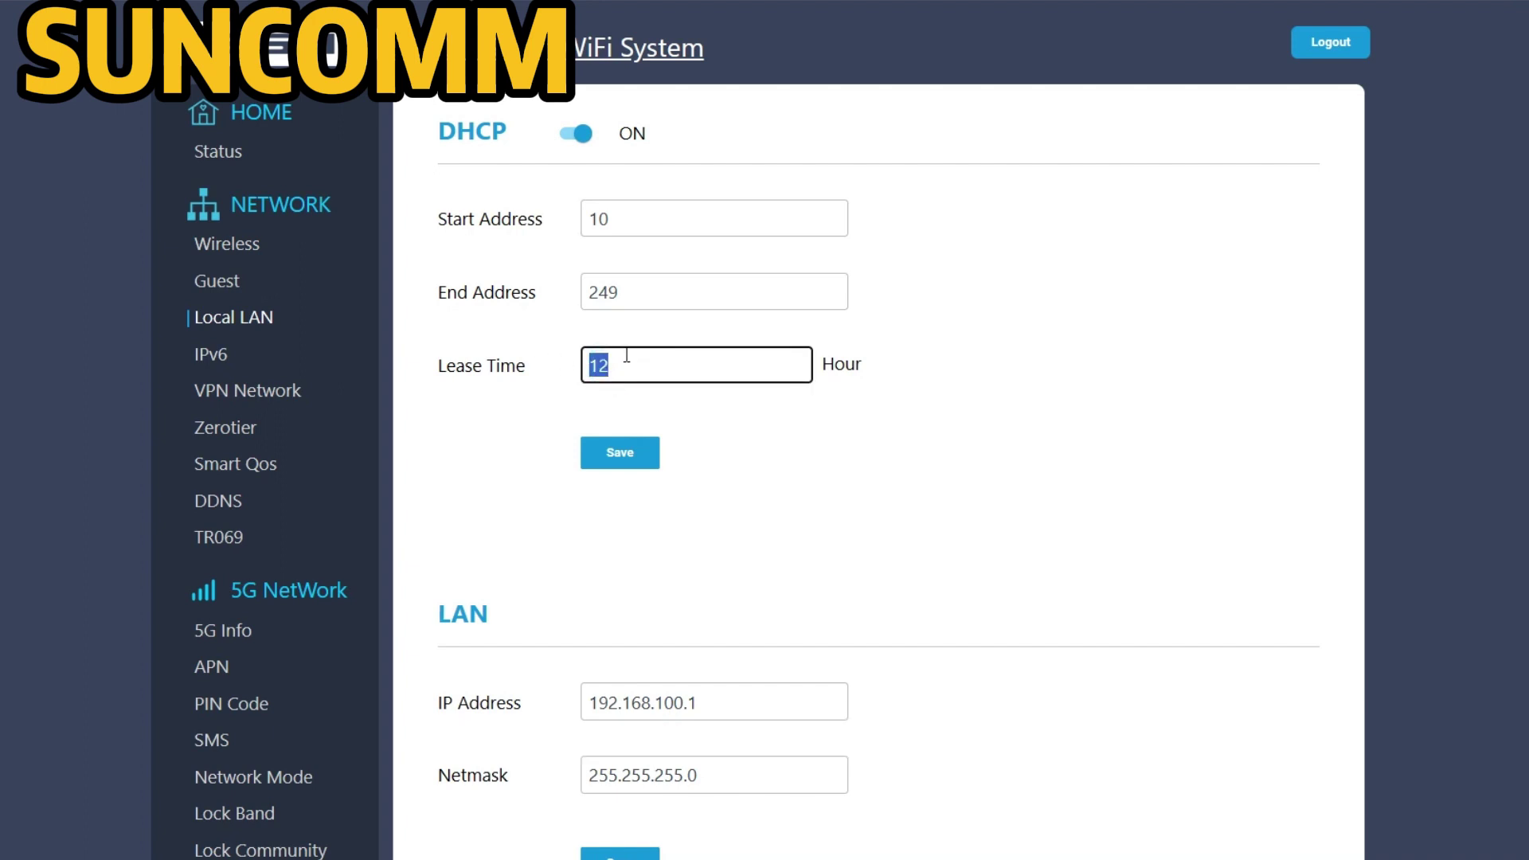
left_click(626, 360)
scroll(629, 368, "down", 2)
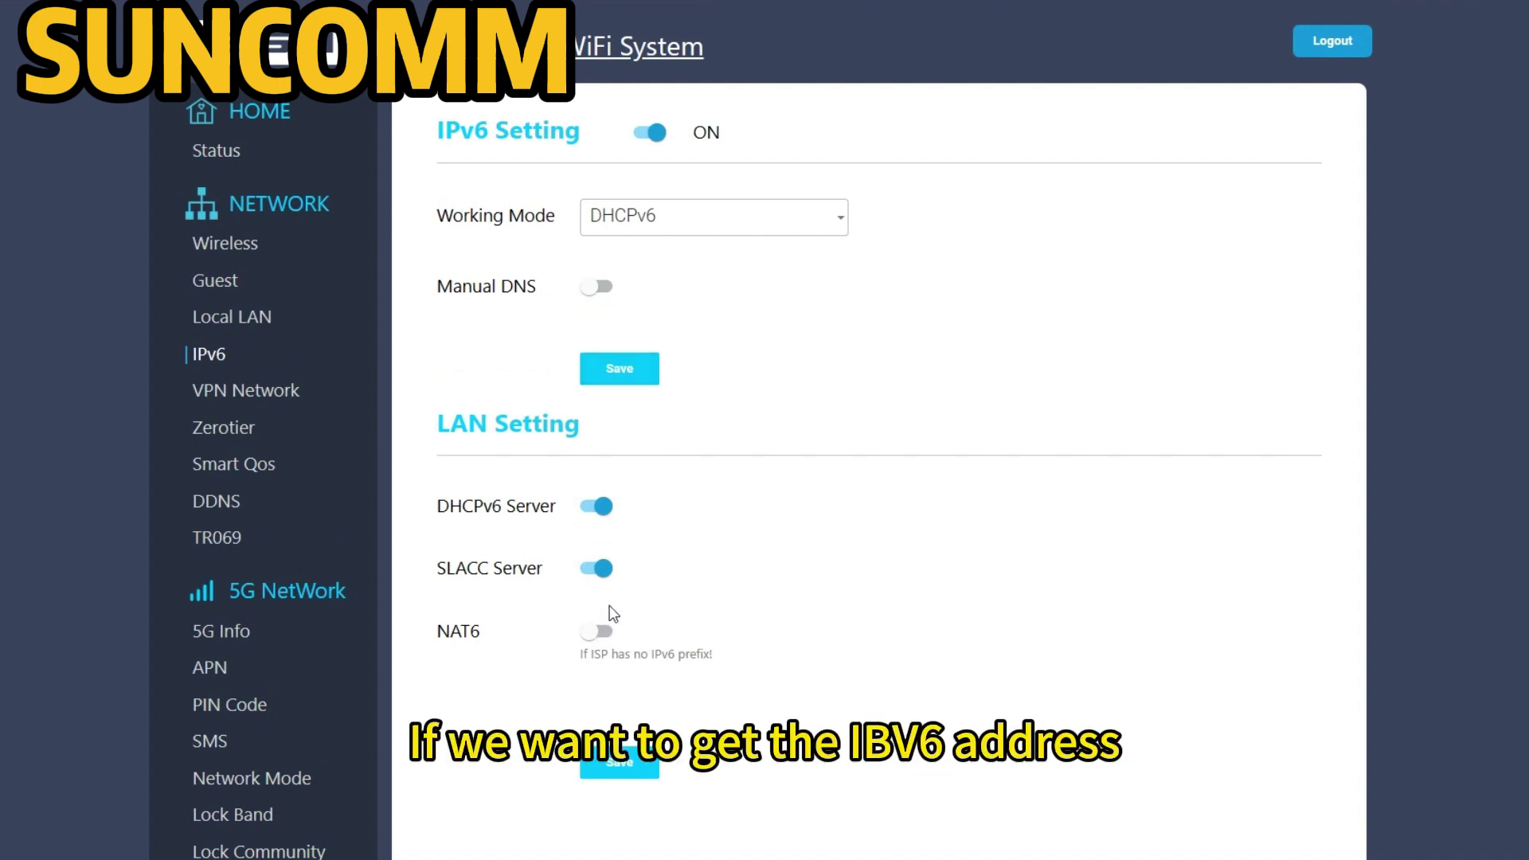
- Turn NAT6 on and view the available IPv6 working modes
scroll(677, 569, "down", 2)
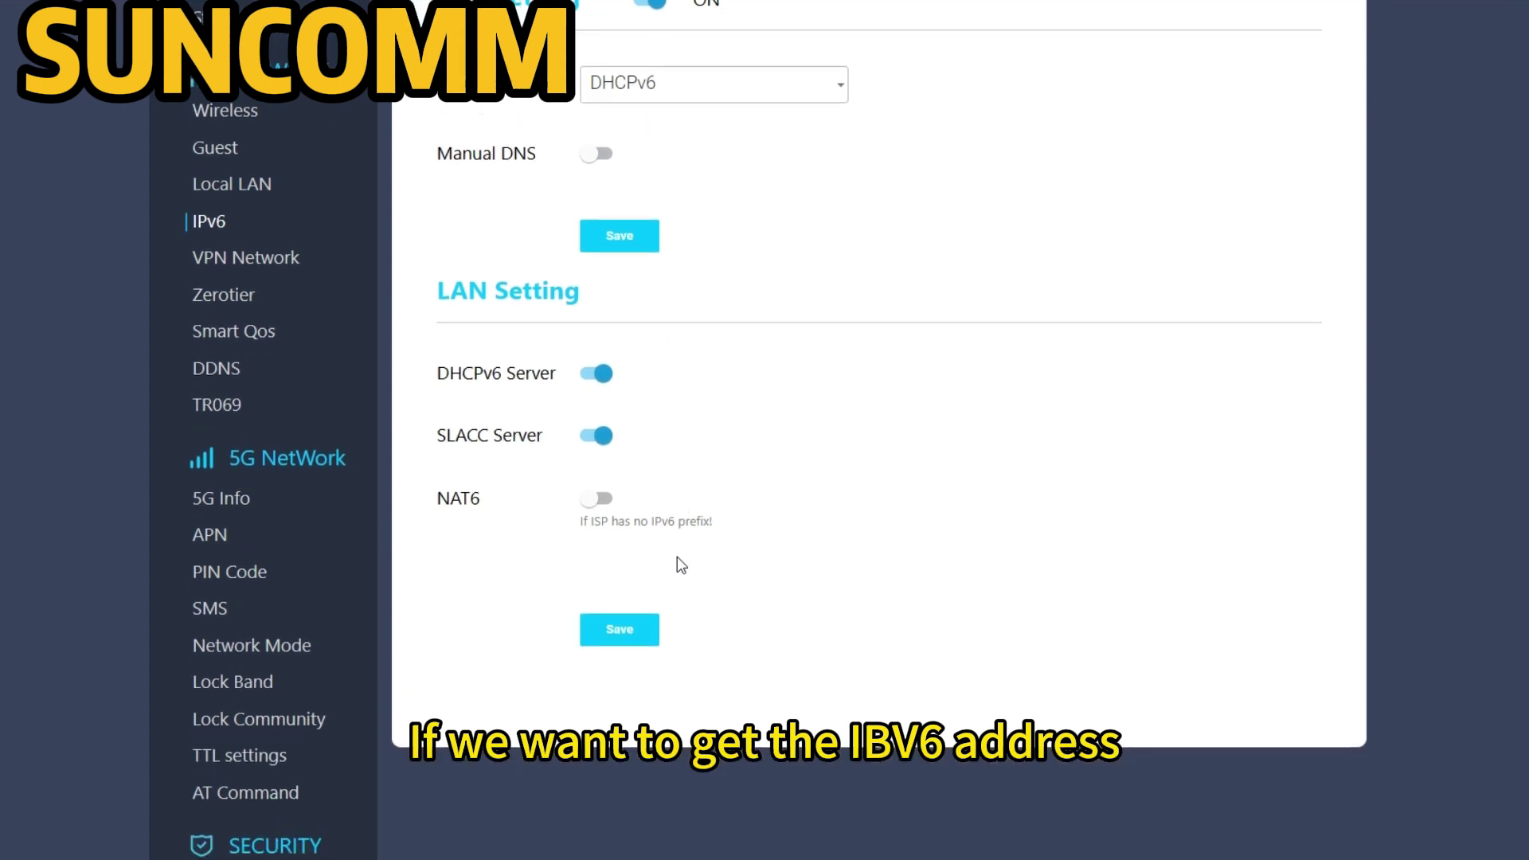
left_click(602, 500)
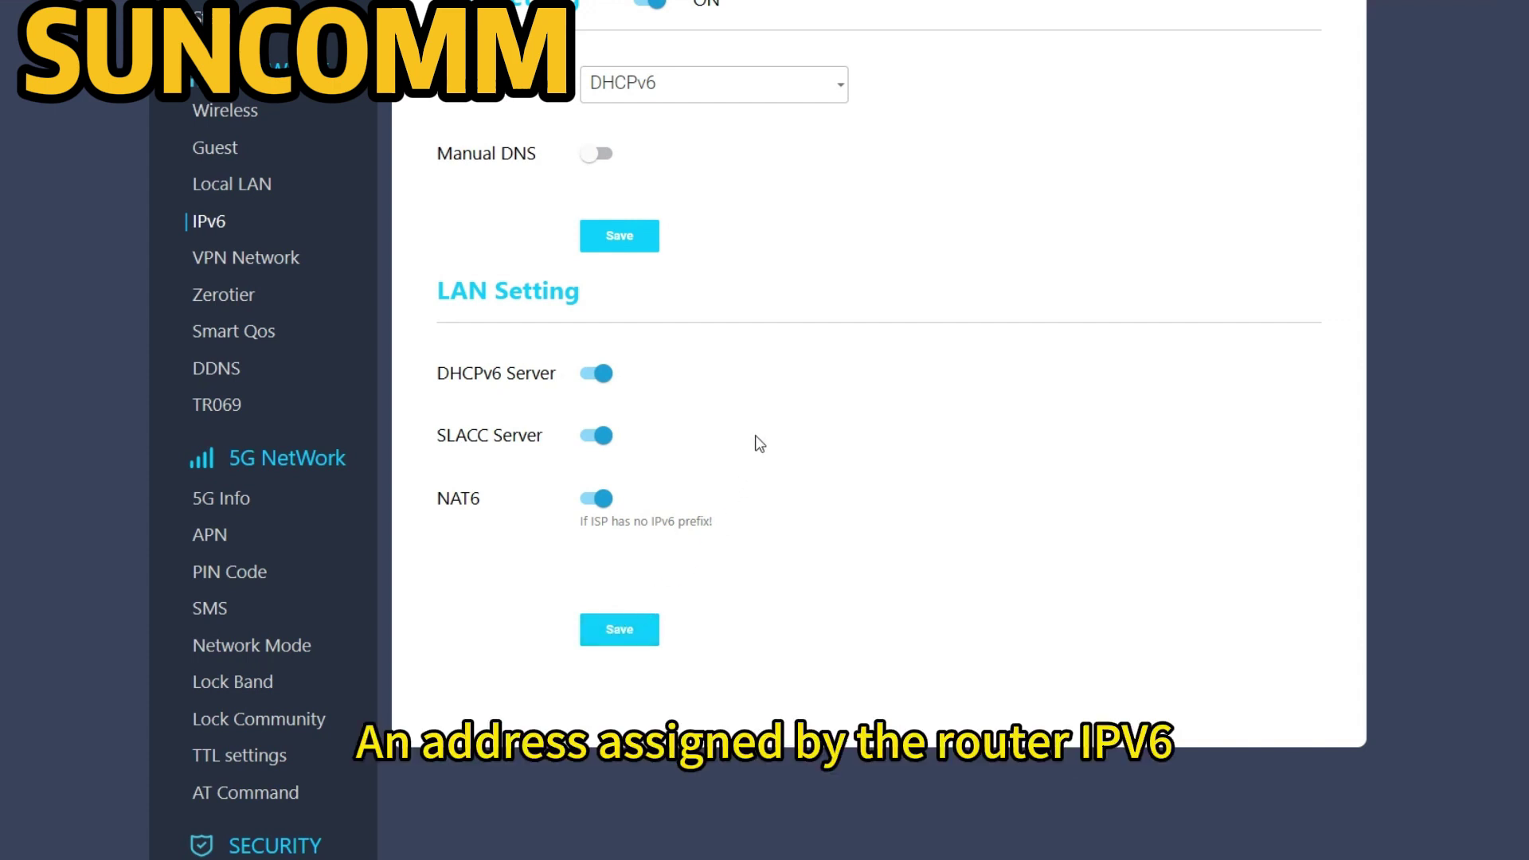
scroll(731, 382, "up", 2)
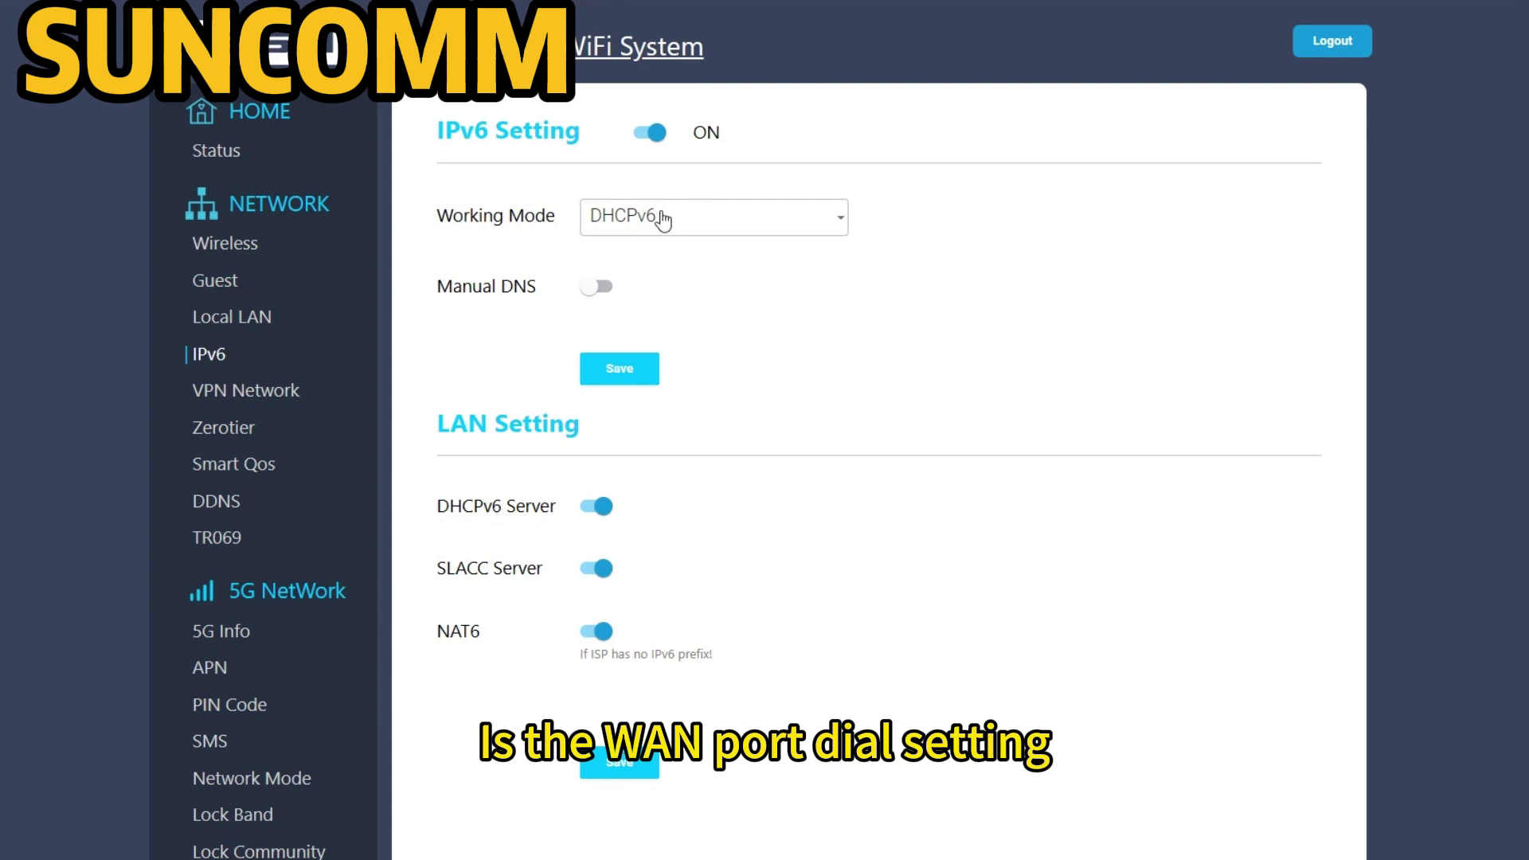
left_click(667, 227)
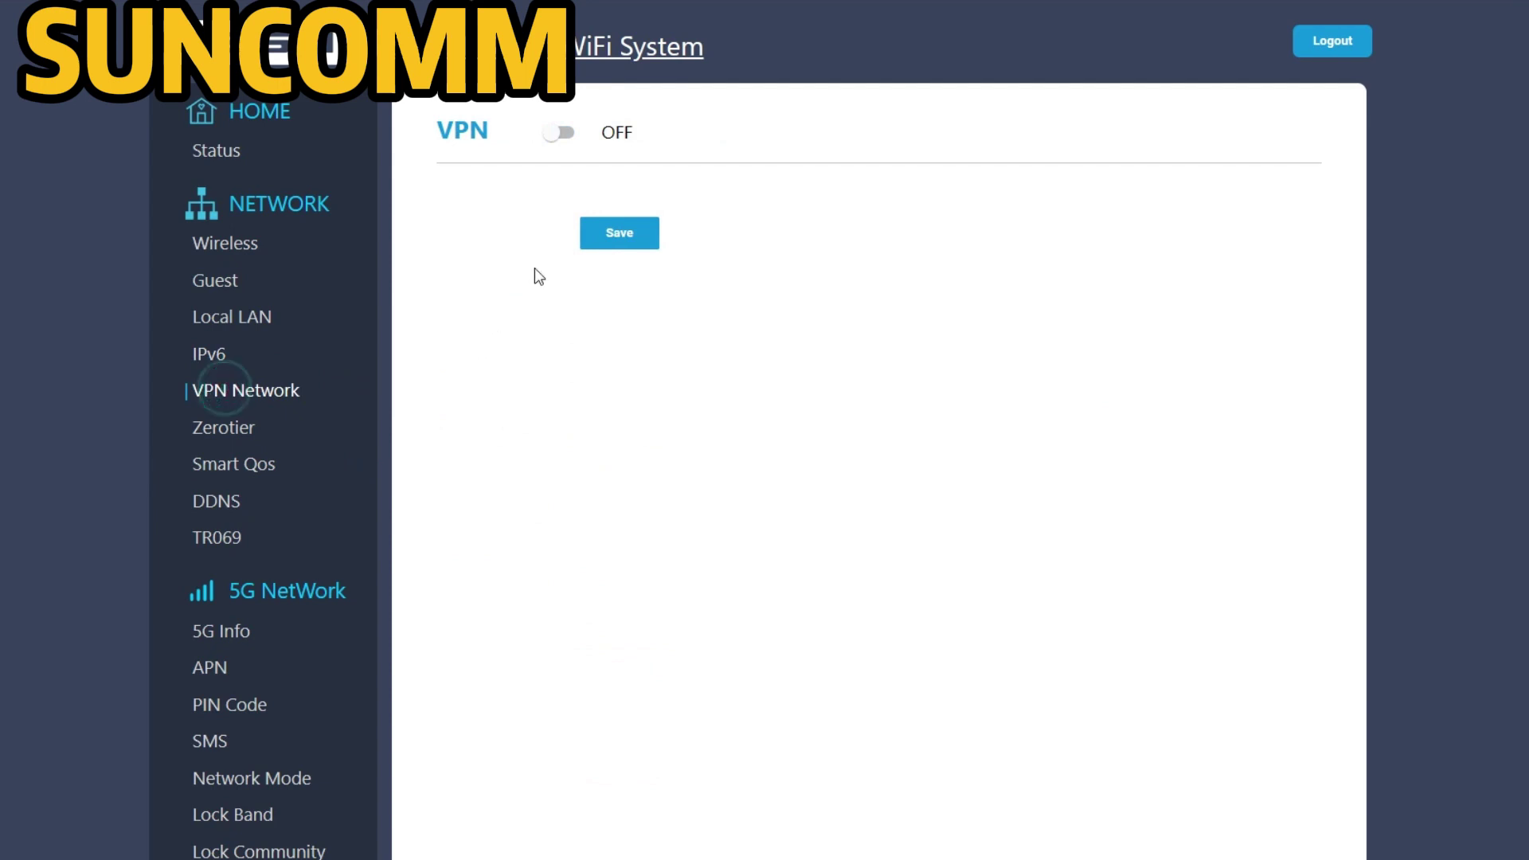
- Turn the VPN on and change its protocol from PPTP to Wireguard
left_click(560, 133)
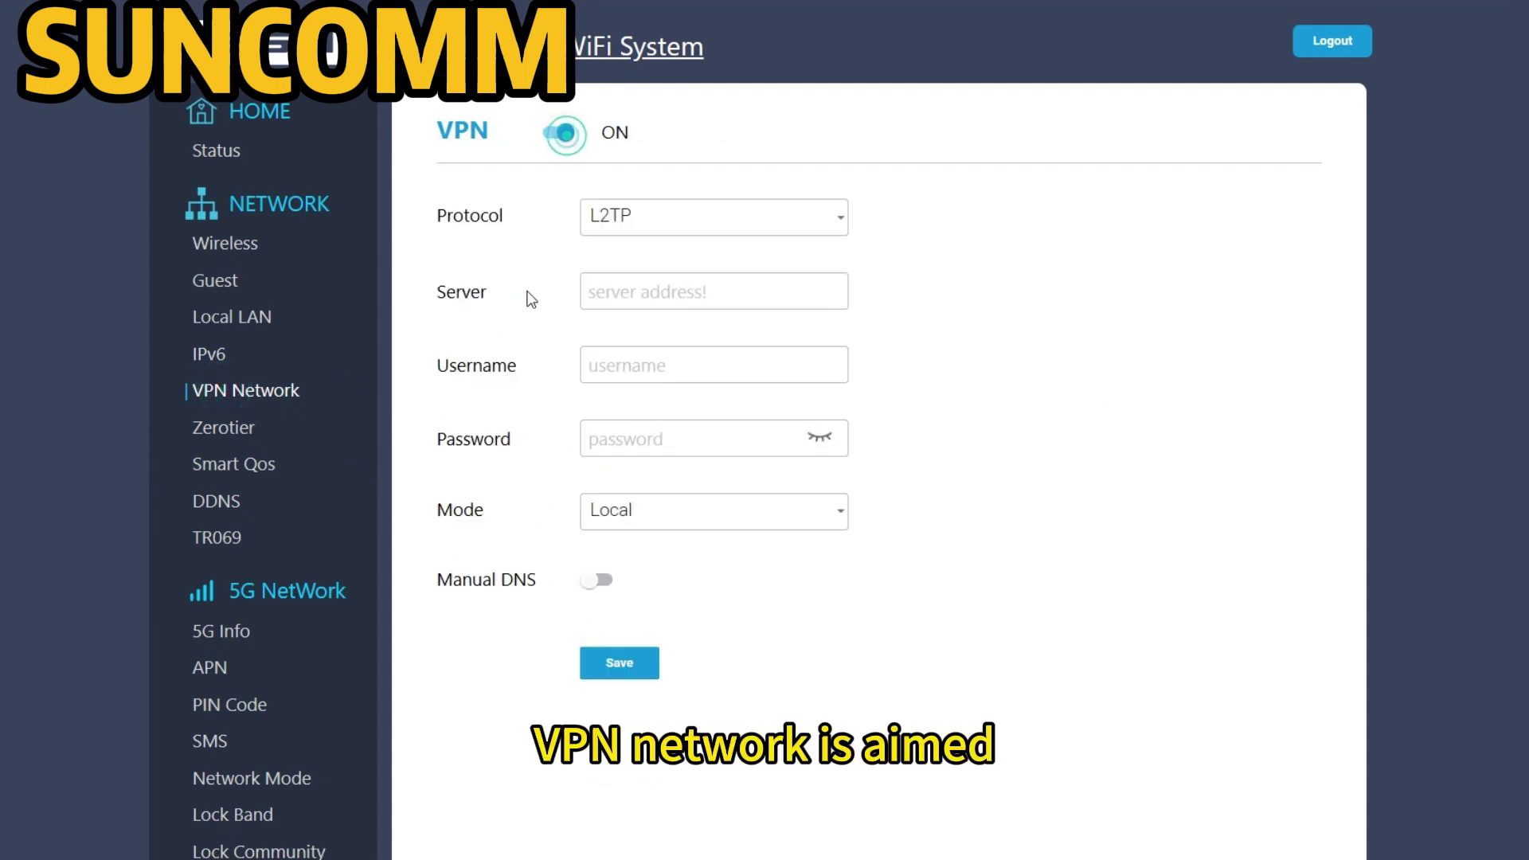
left_click(667, 215)
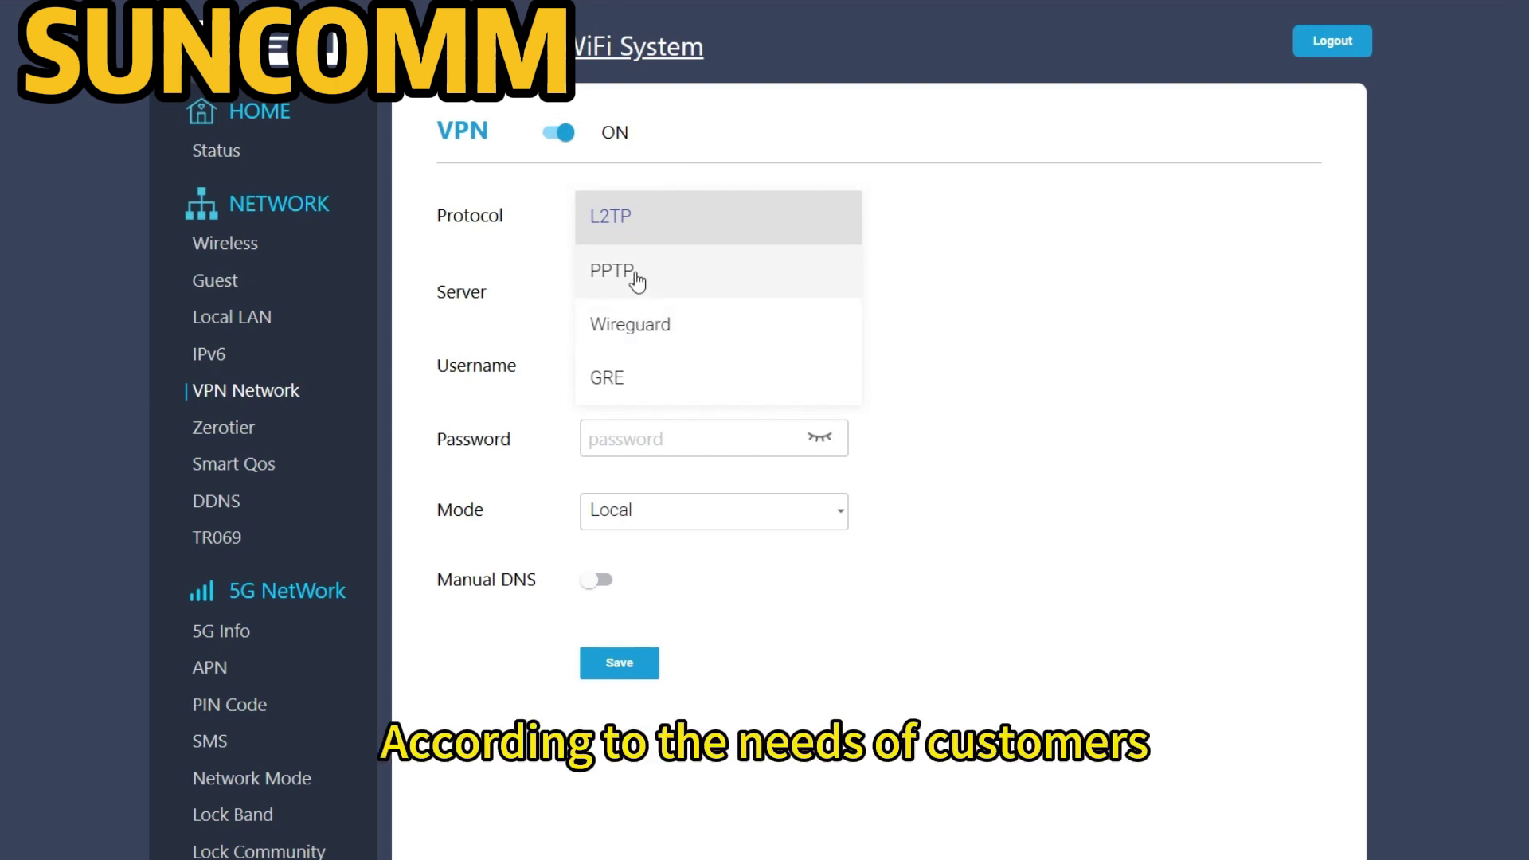
left_click(637, 279)
left_click(659, 227)
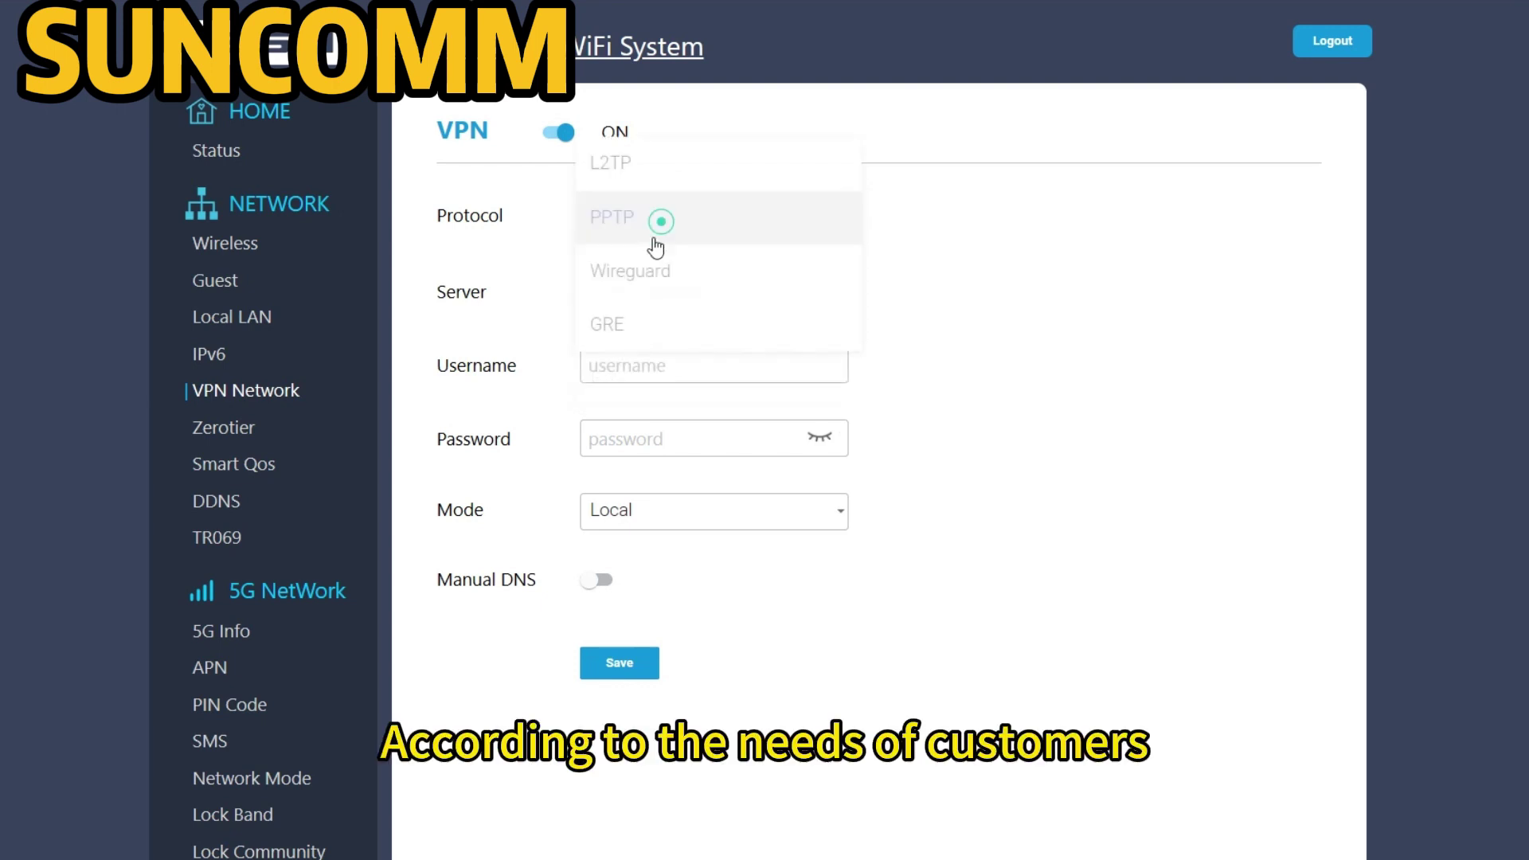
left_click(636, 275)
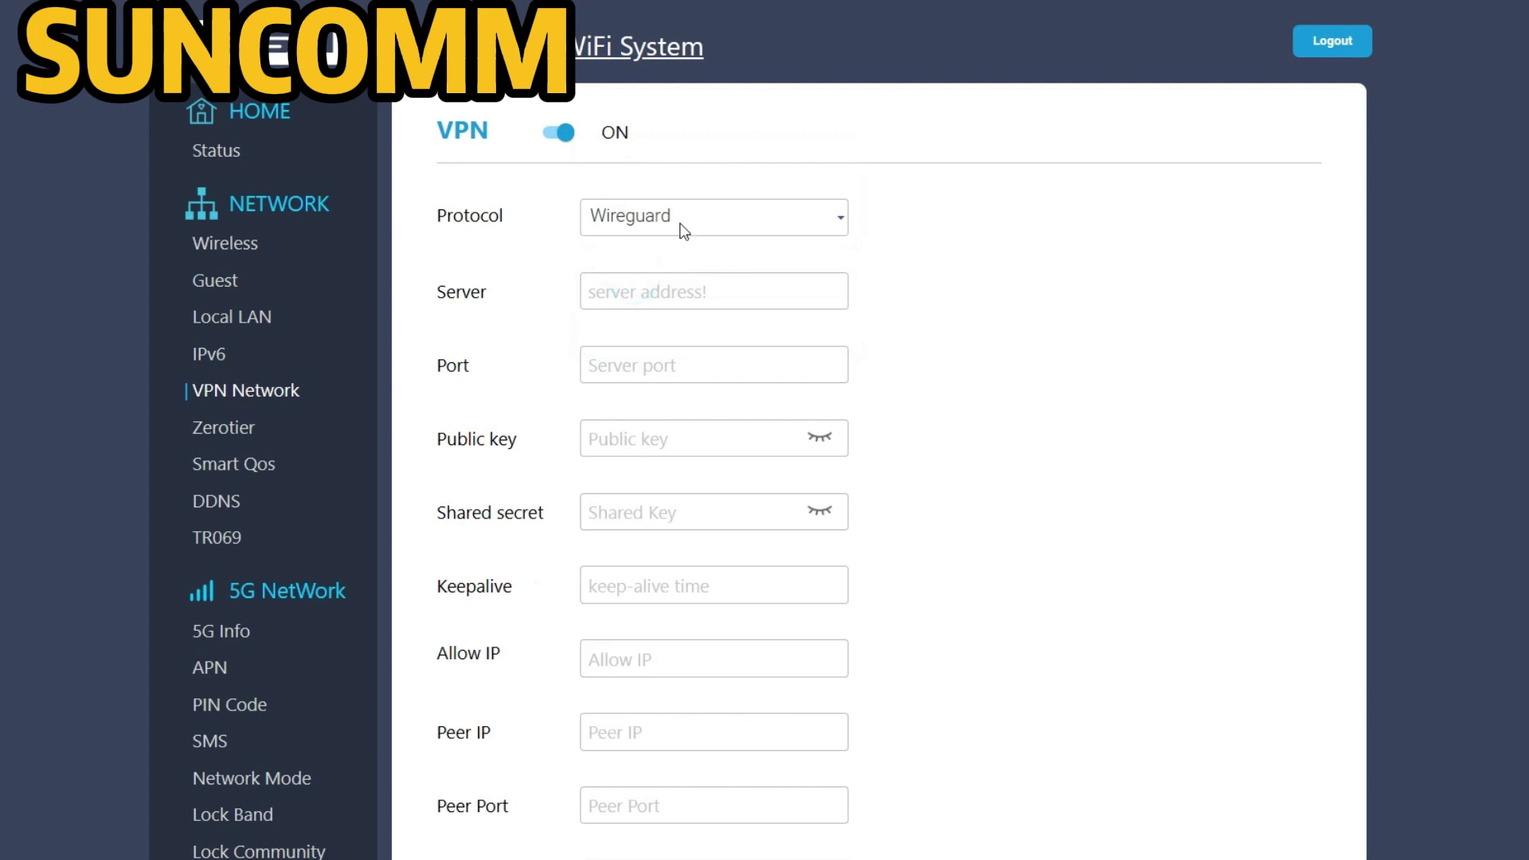
left_click(681, 226)
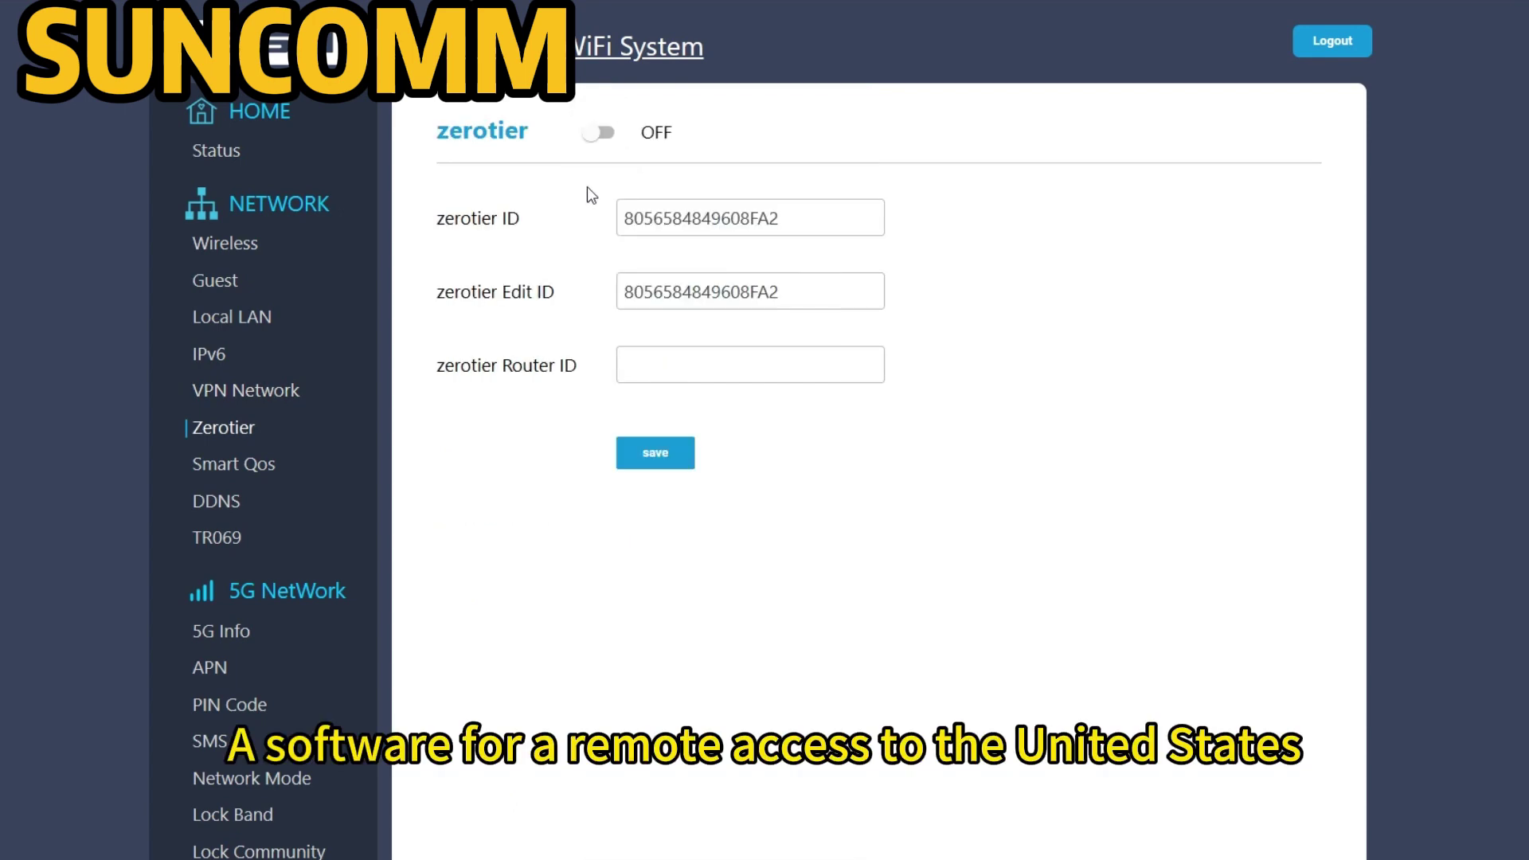
- Turn Zerotier on and highlight the Zerotier ID value
left_click(610, 141)
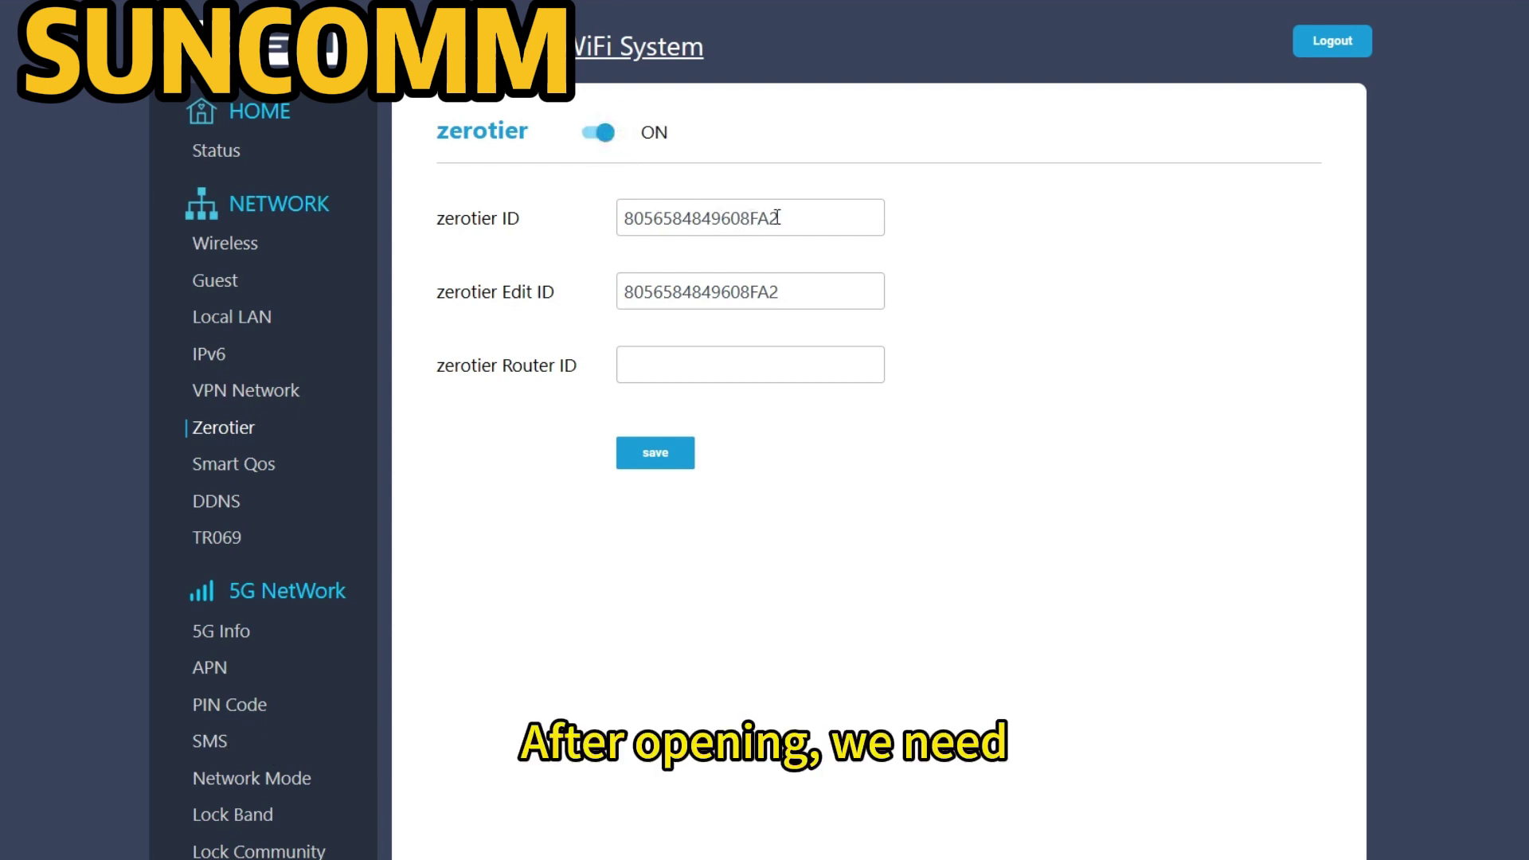
left_click_drag(778, 215, 625, 217)
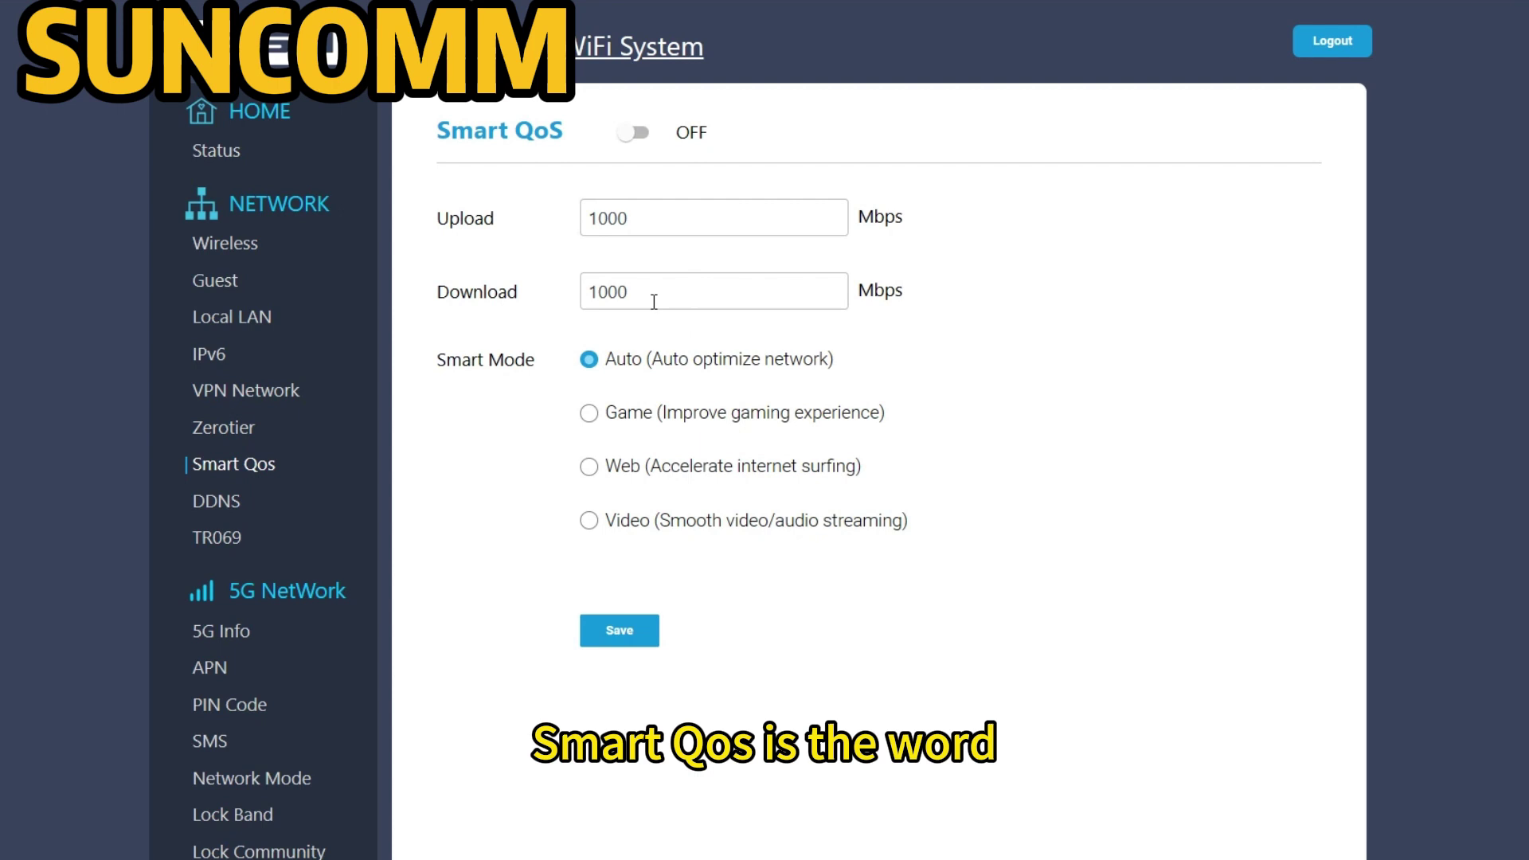
- Enable Smart QoS, select the 1000 Mbps upload value, and choose Video mode
left_click(640, 135)
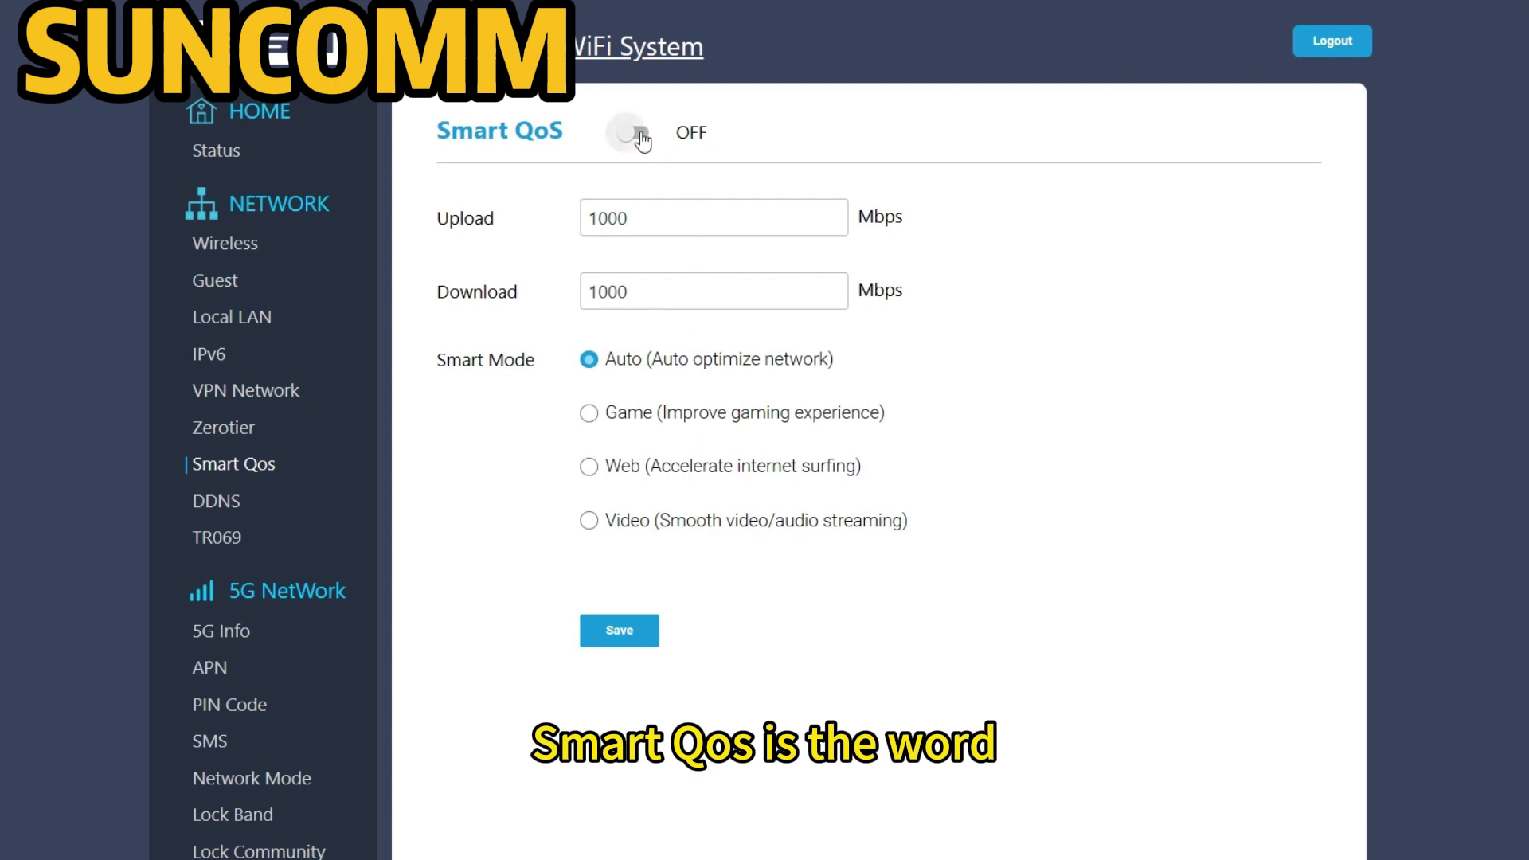
double_click(647, 211)
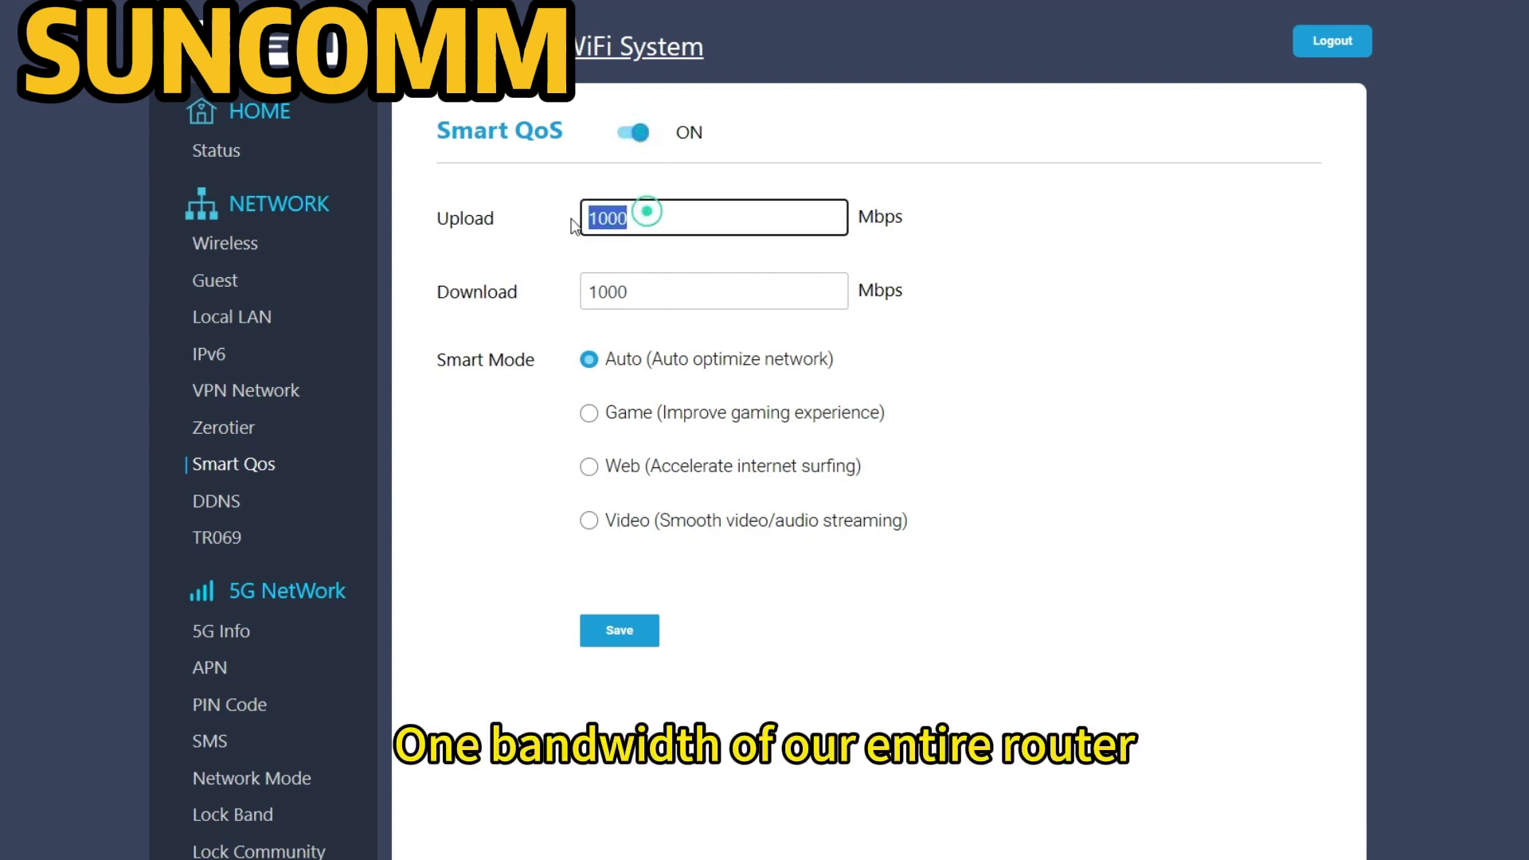
left_click(590, 522)
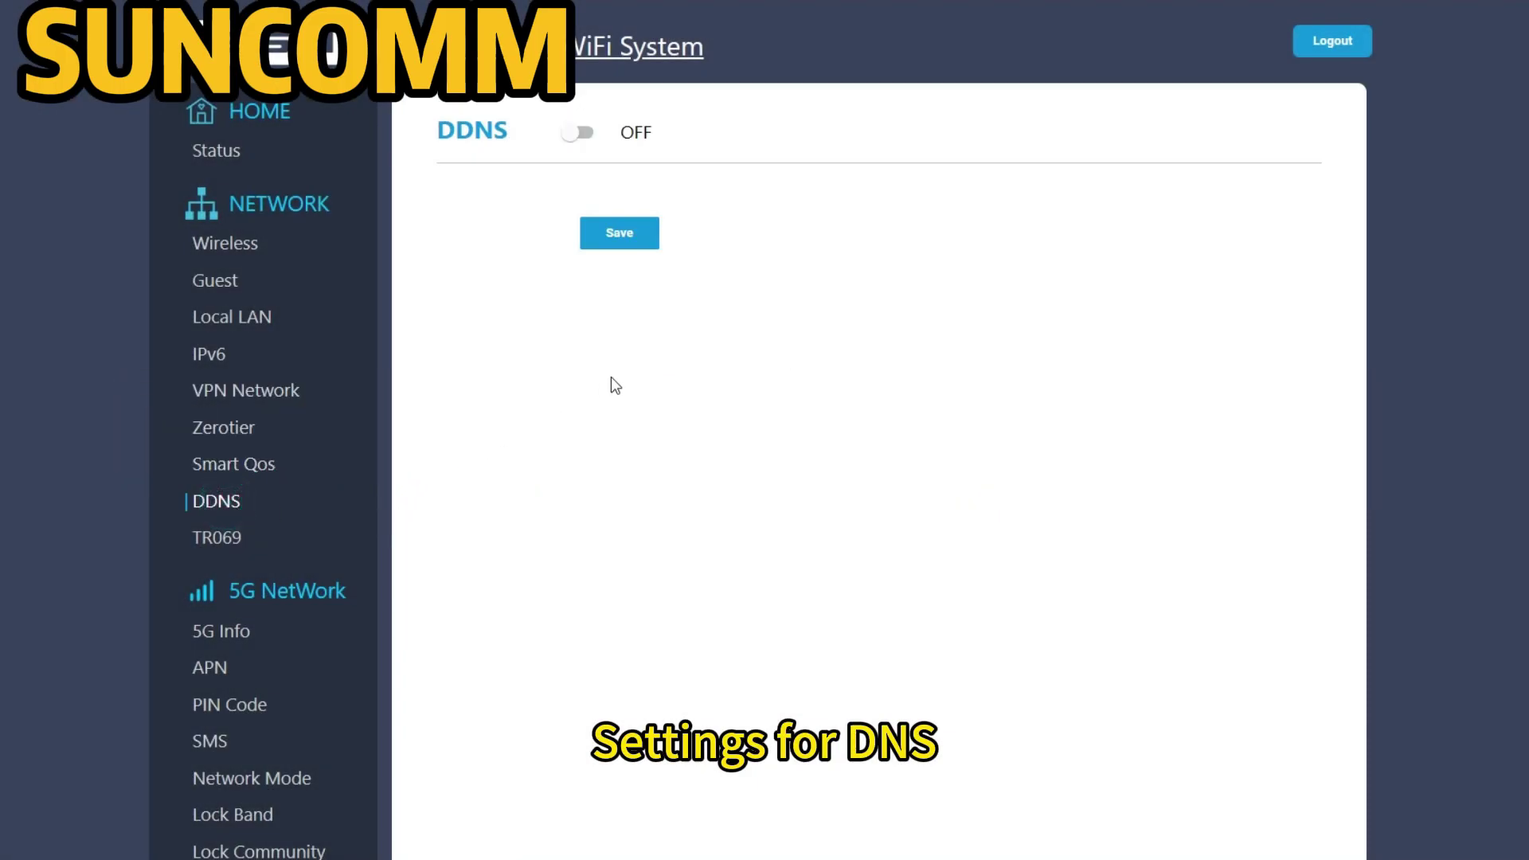
left_click(579, 133)
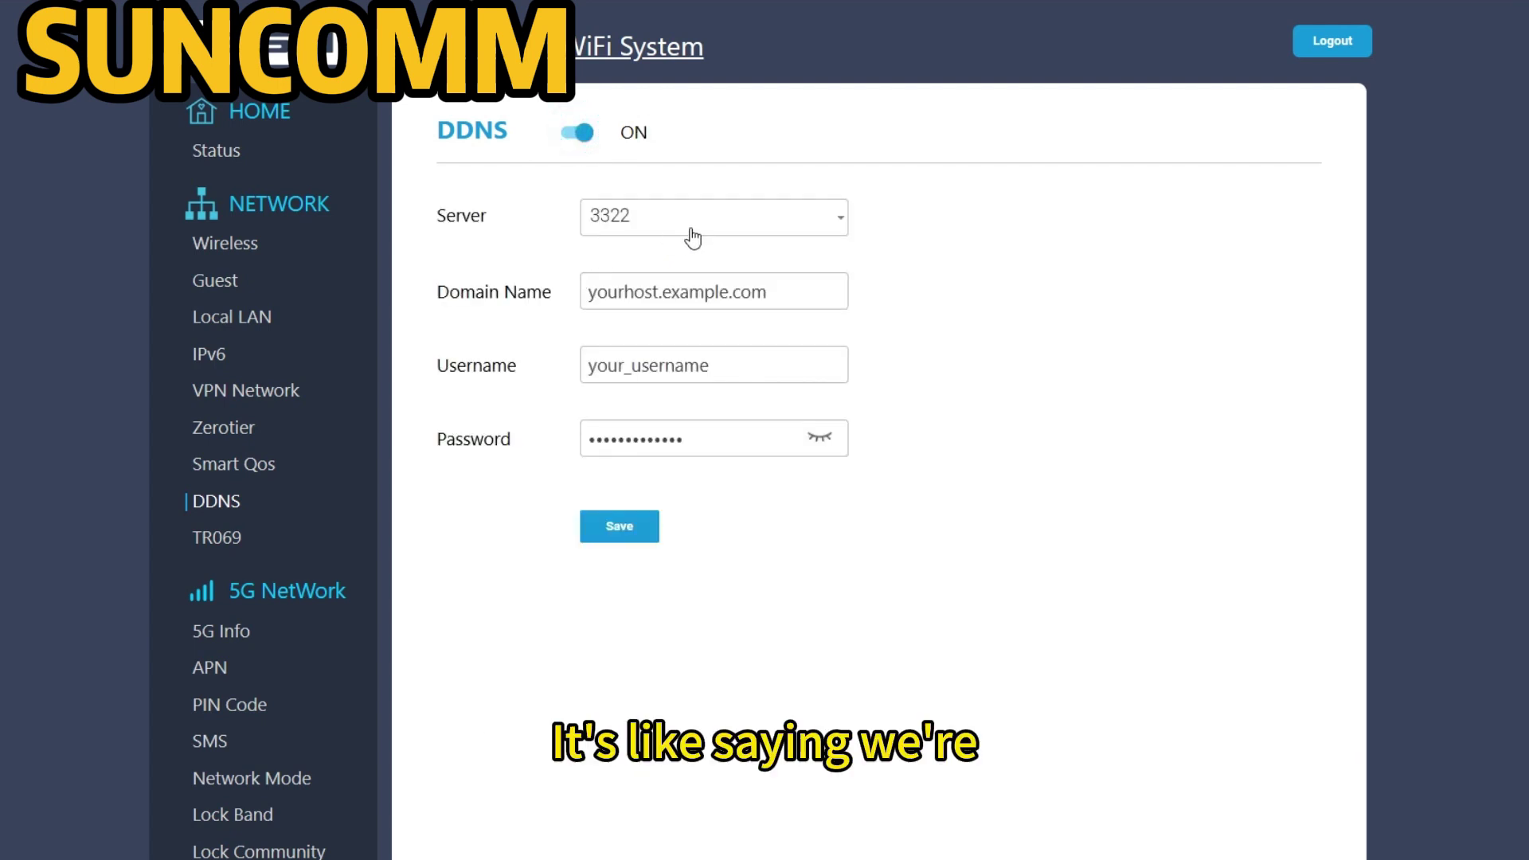
left_click(670, 226)
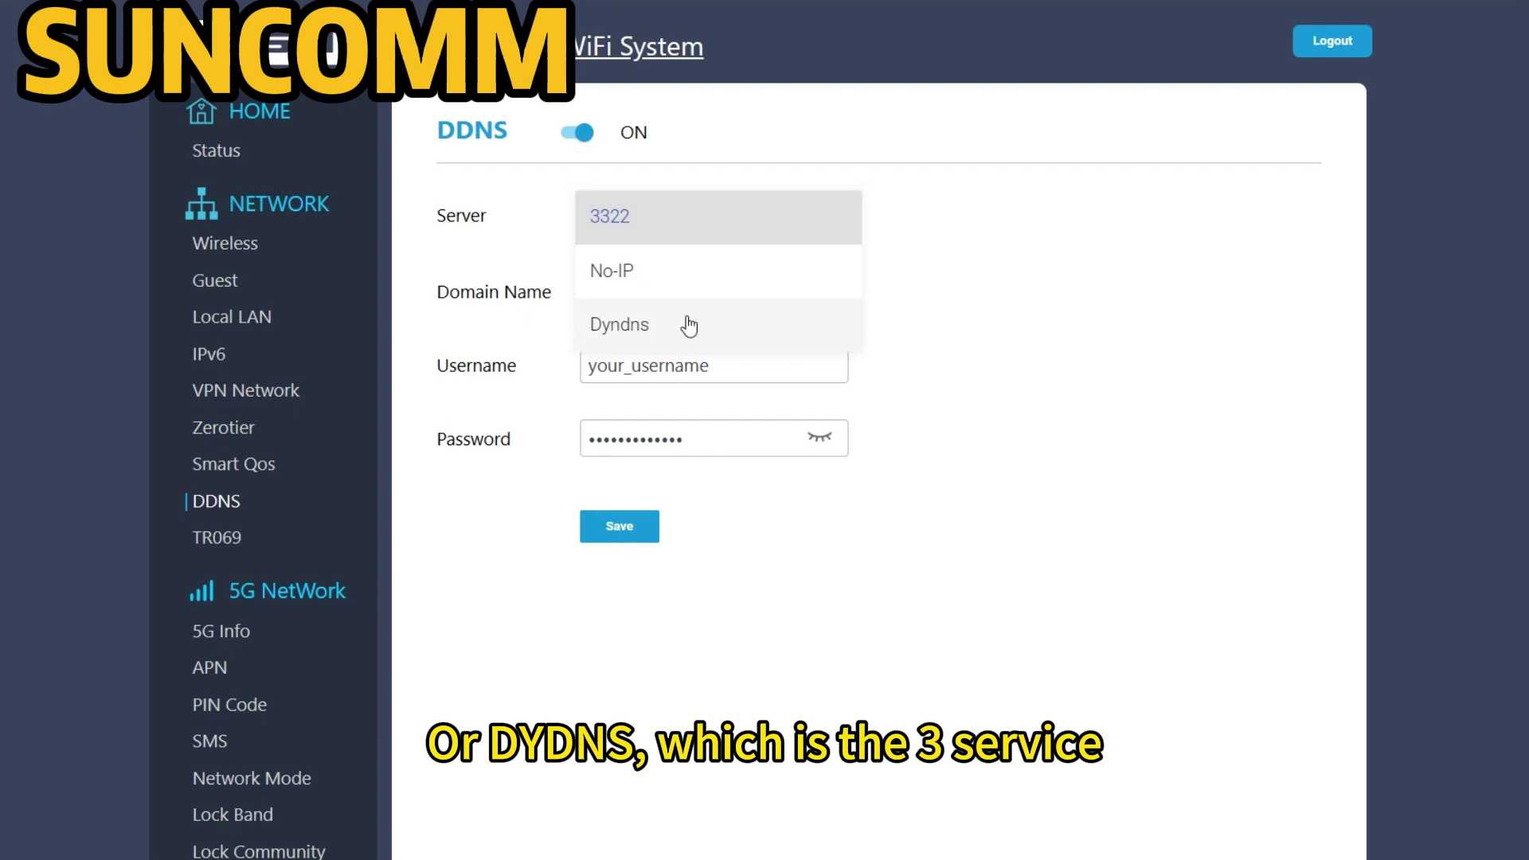
left_click(924, 270)
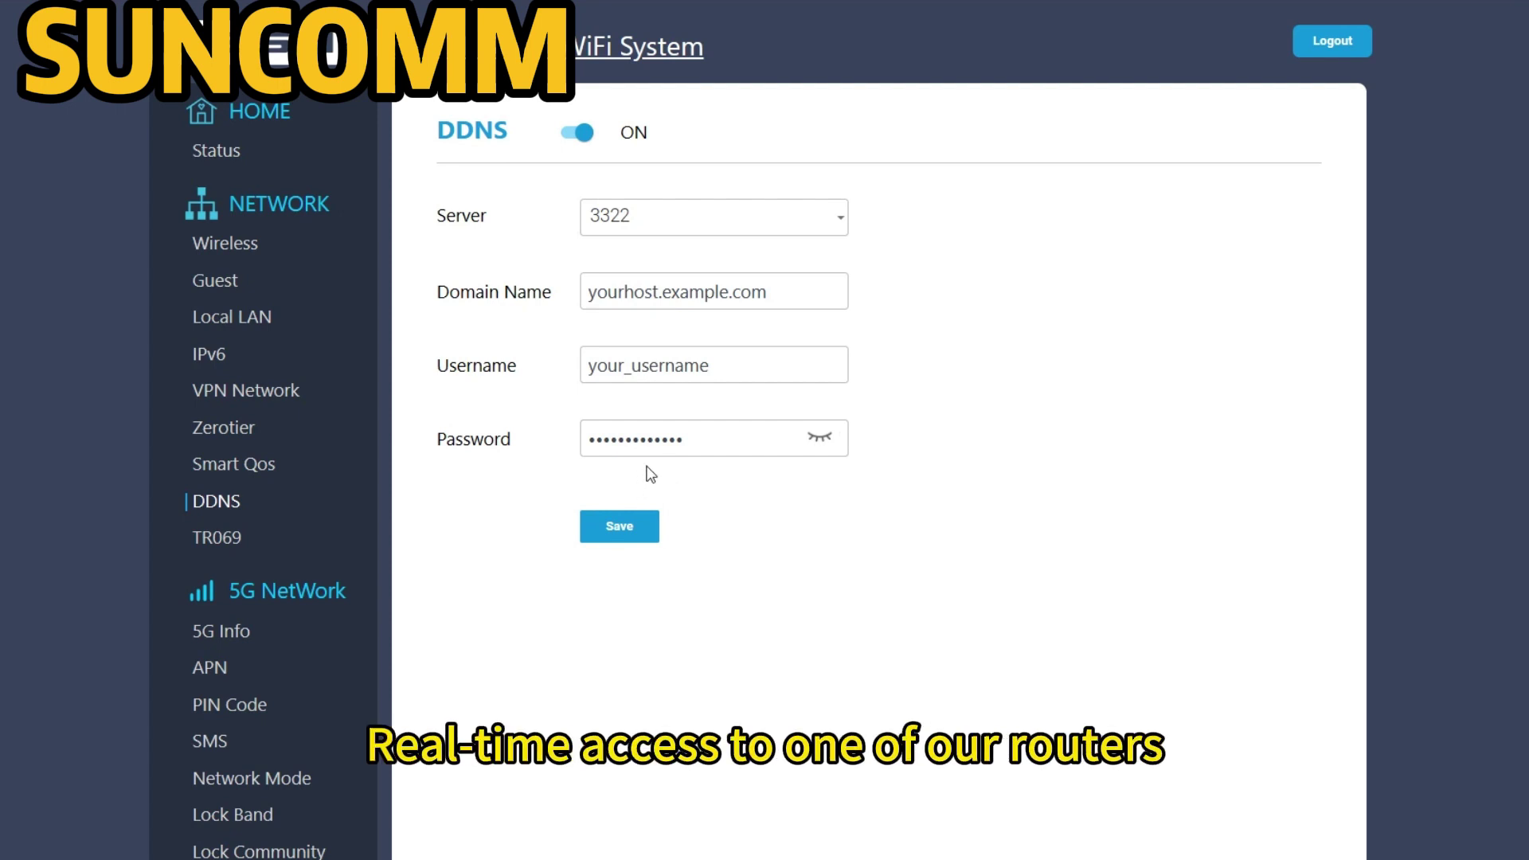
- Open the TR069 Setting page from the NETWORK sidebar
left_click(214, 532)
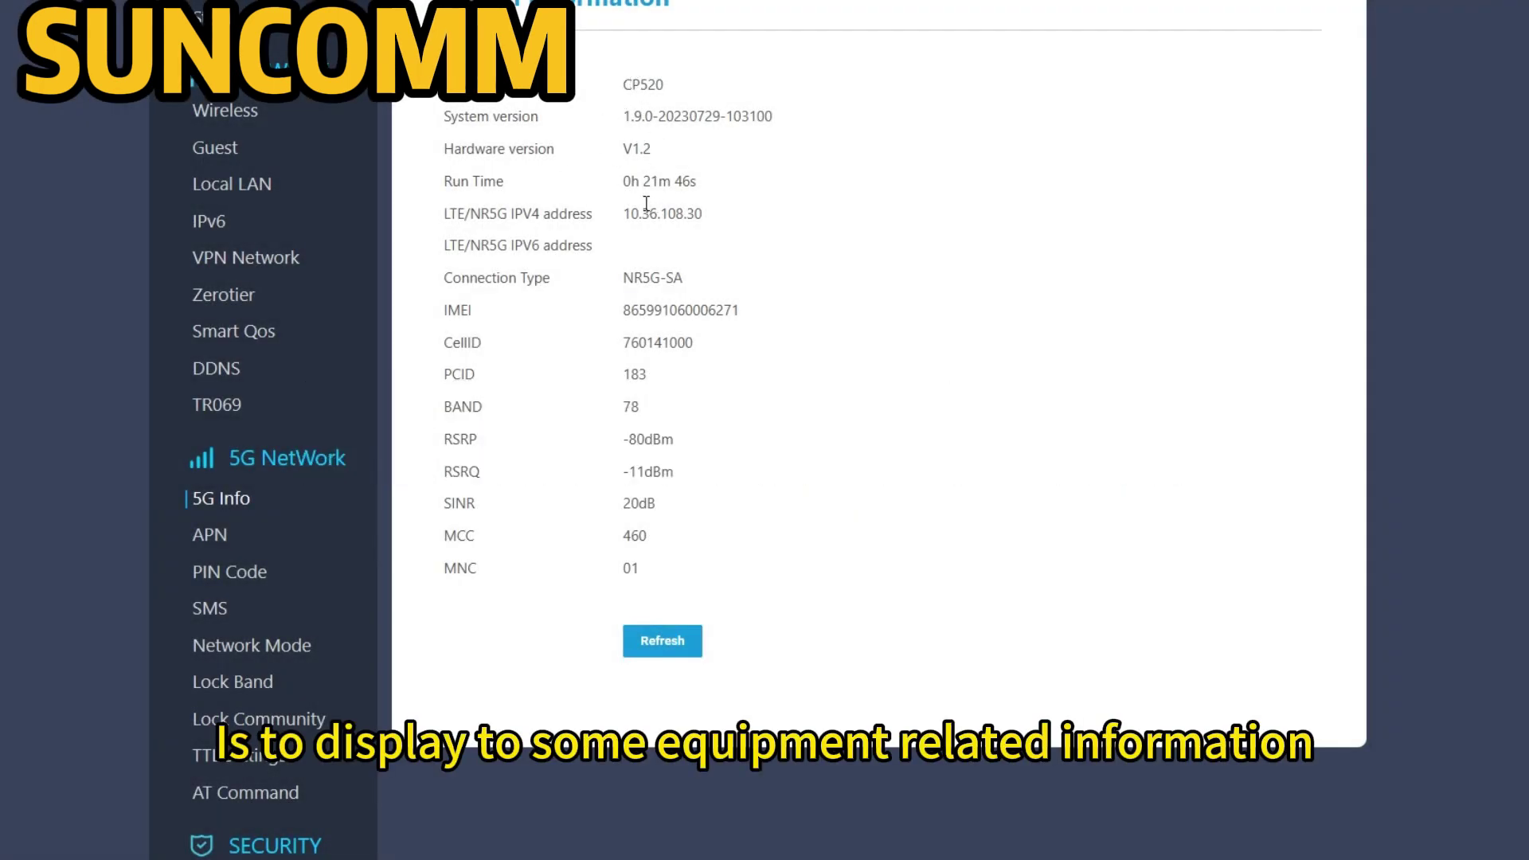
- Highlight the CP520 model name on the 5G Info page, then deselect it
double_click(634, 84)
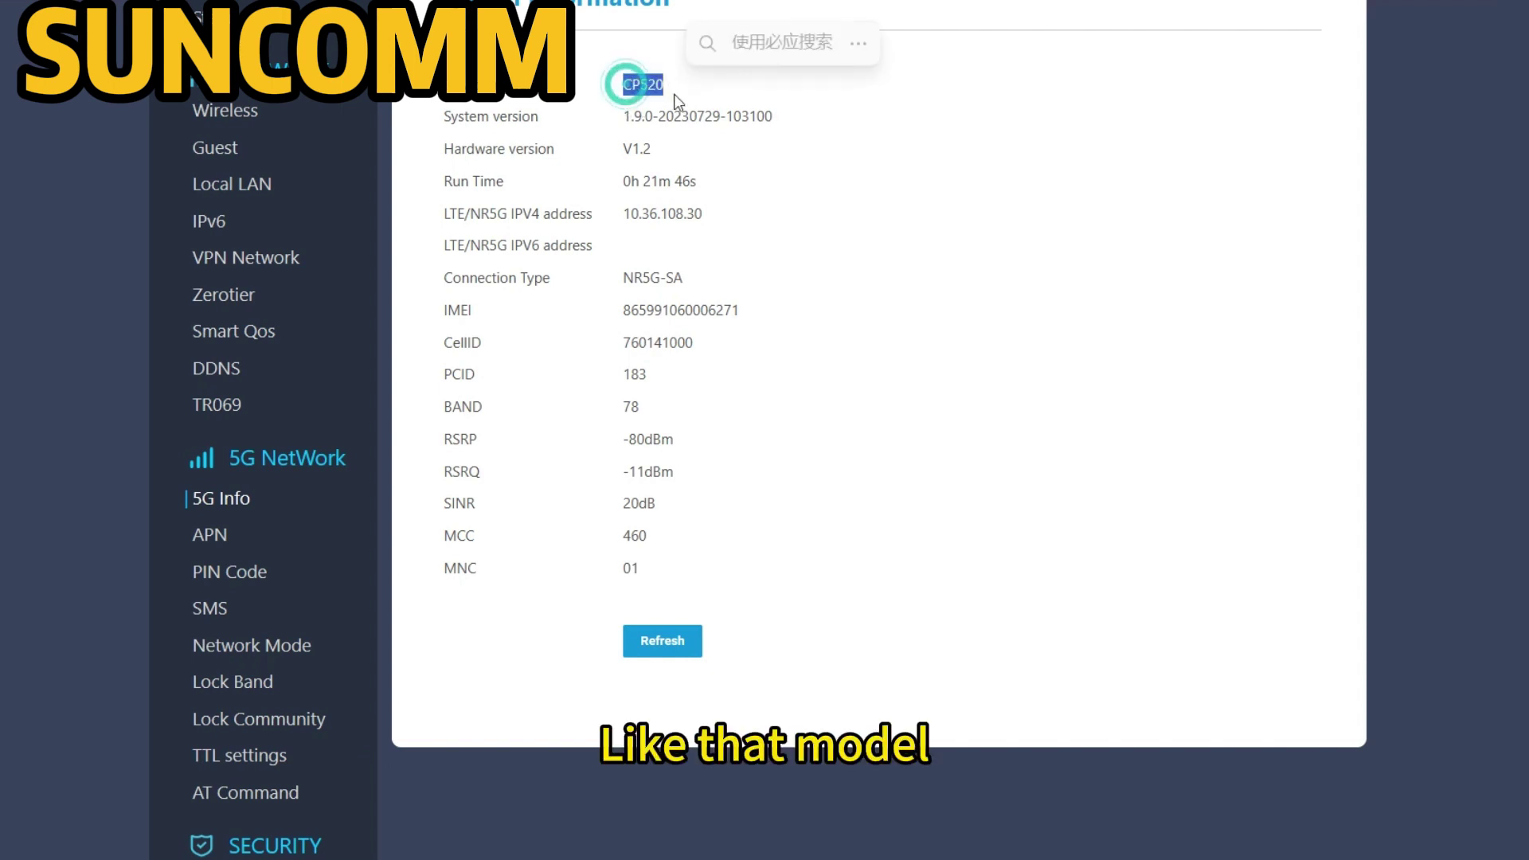
left_click(626, 122)
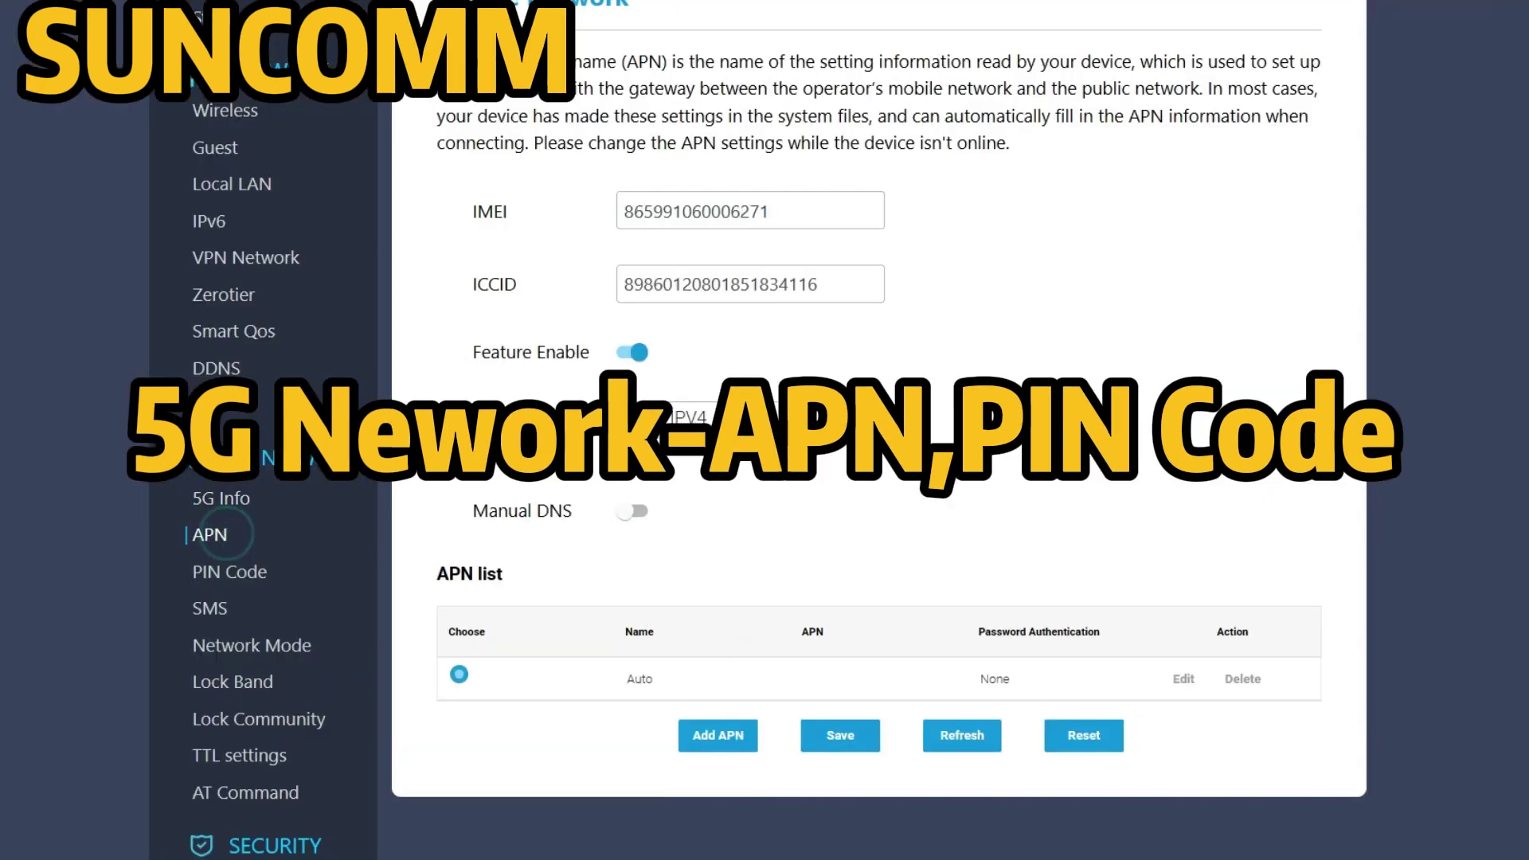
- Open the Add APN dialog and move between its APN value and name fields
scroll(690, 439, "down", 3)
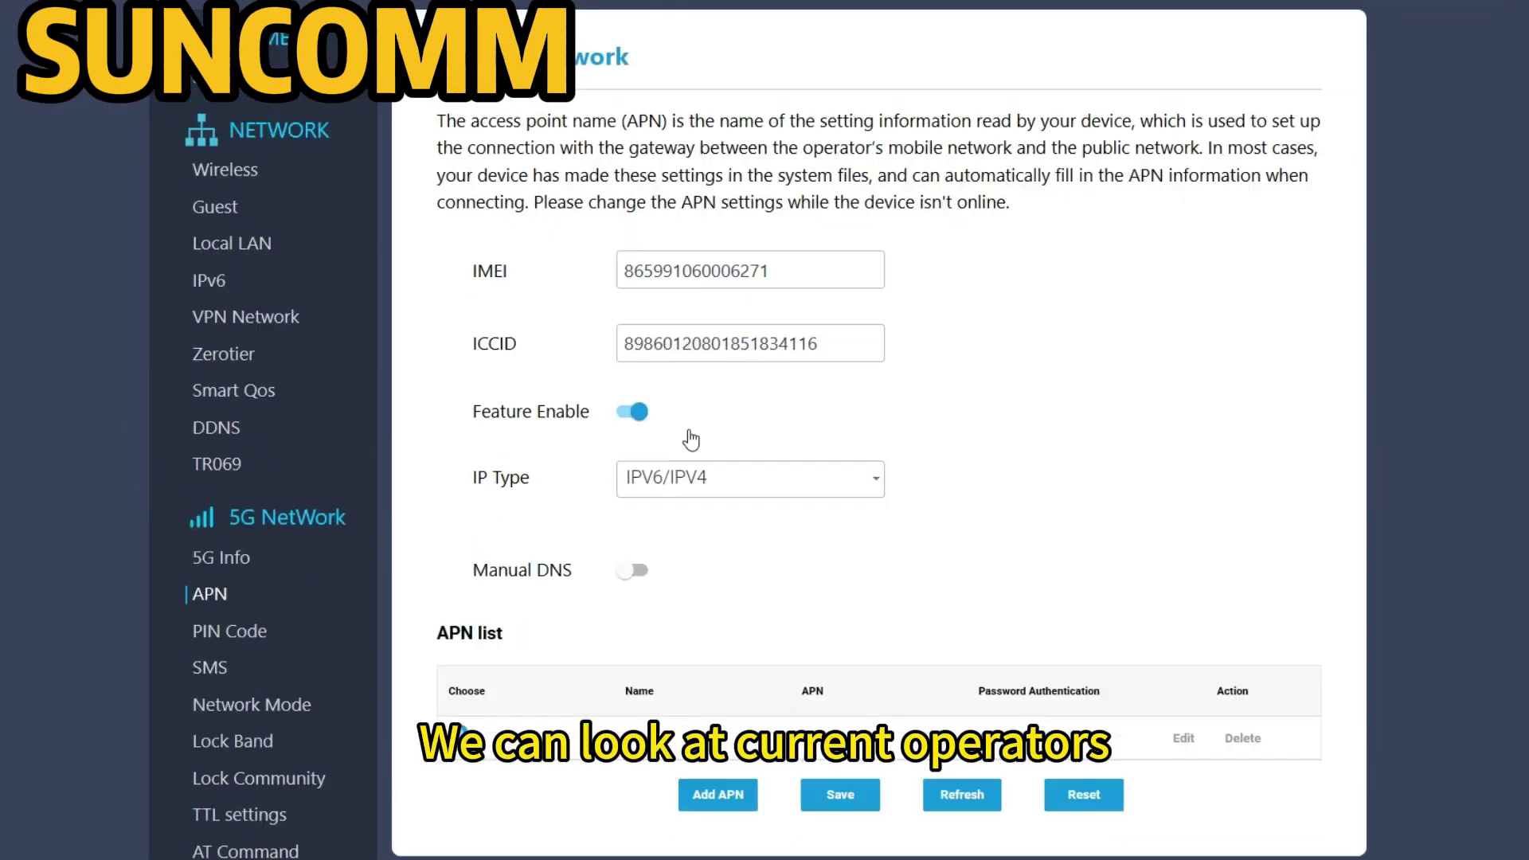
scroll(709, 435, "up", 2)
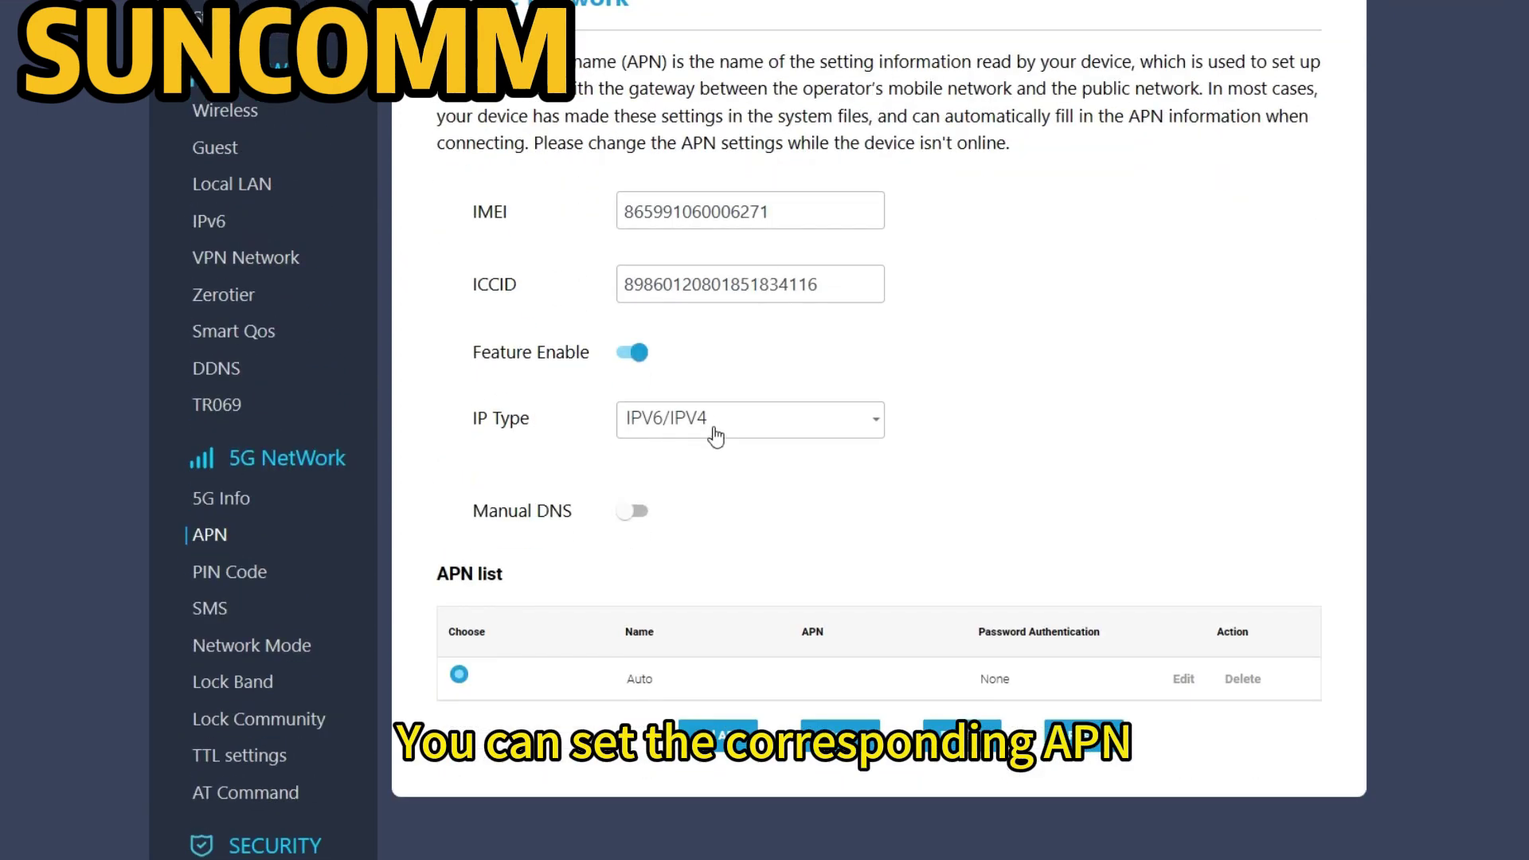
left_click(723, 739)
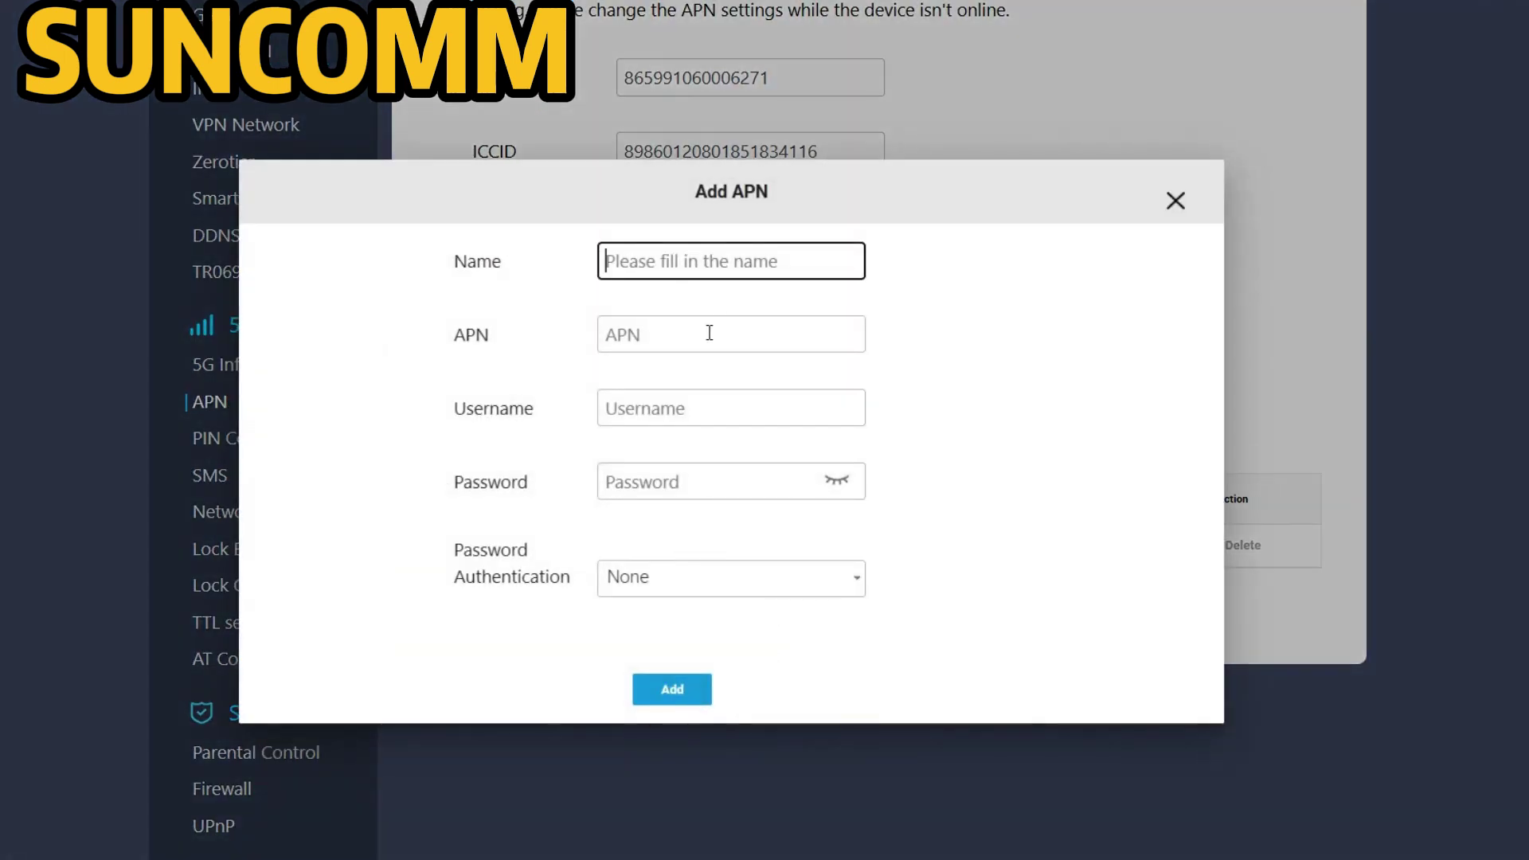
left_click(685, 333)
left_click(687, 267)
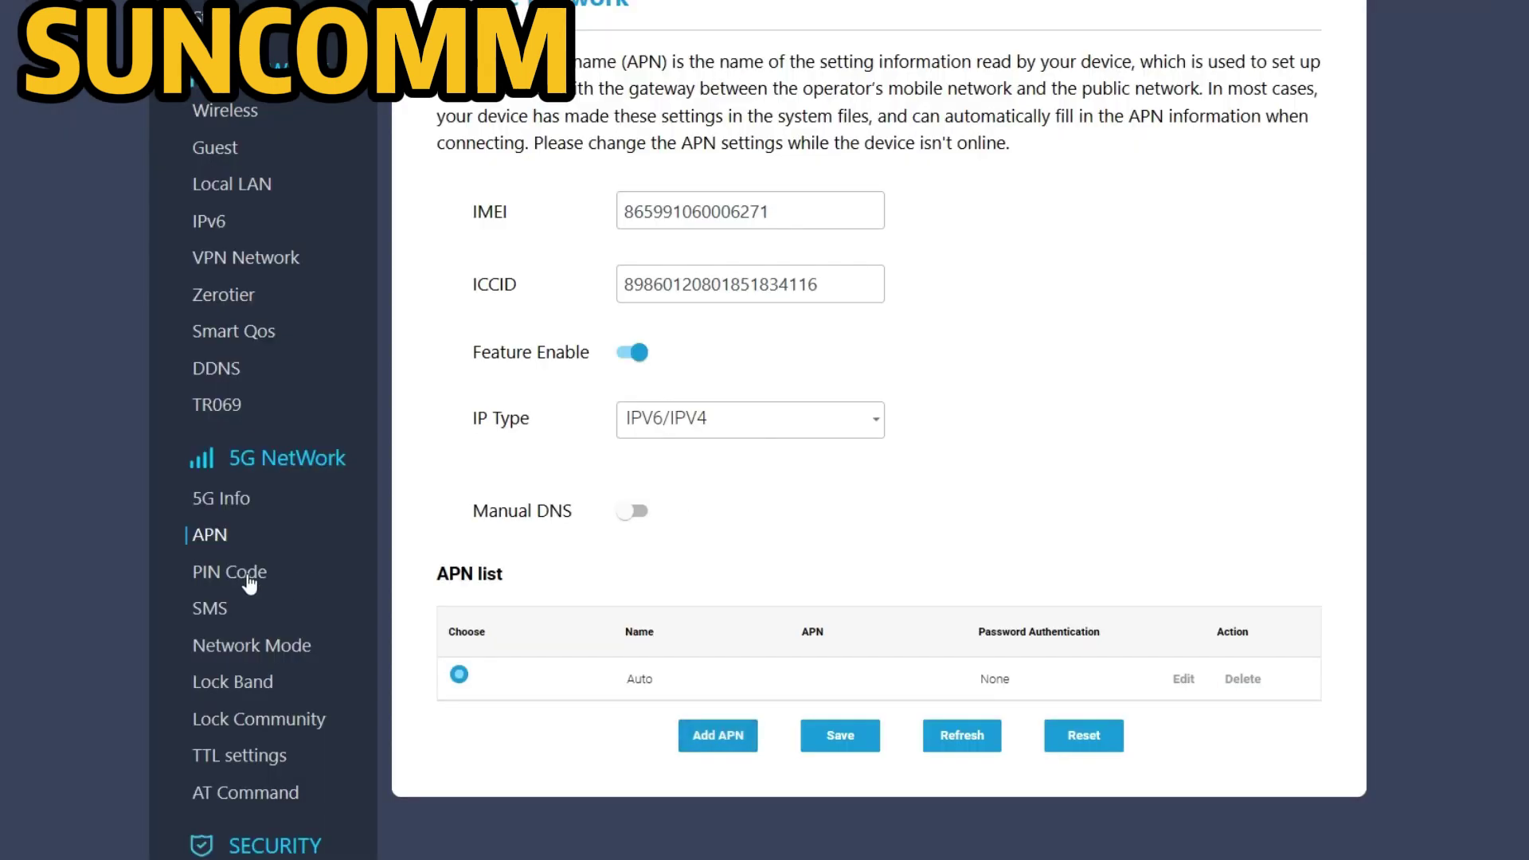
- Open the SIM PIN Code page and scroll to its top
left_click(248, 580)
scroll(792, 394, "up", 2)
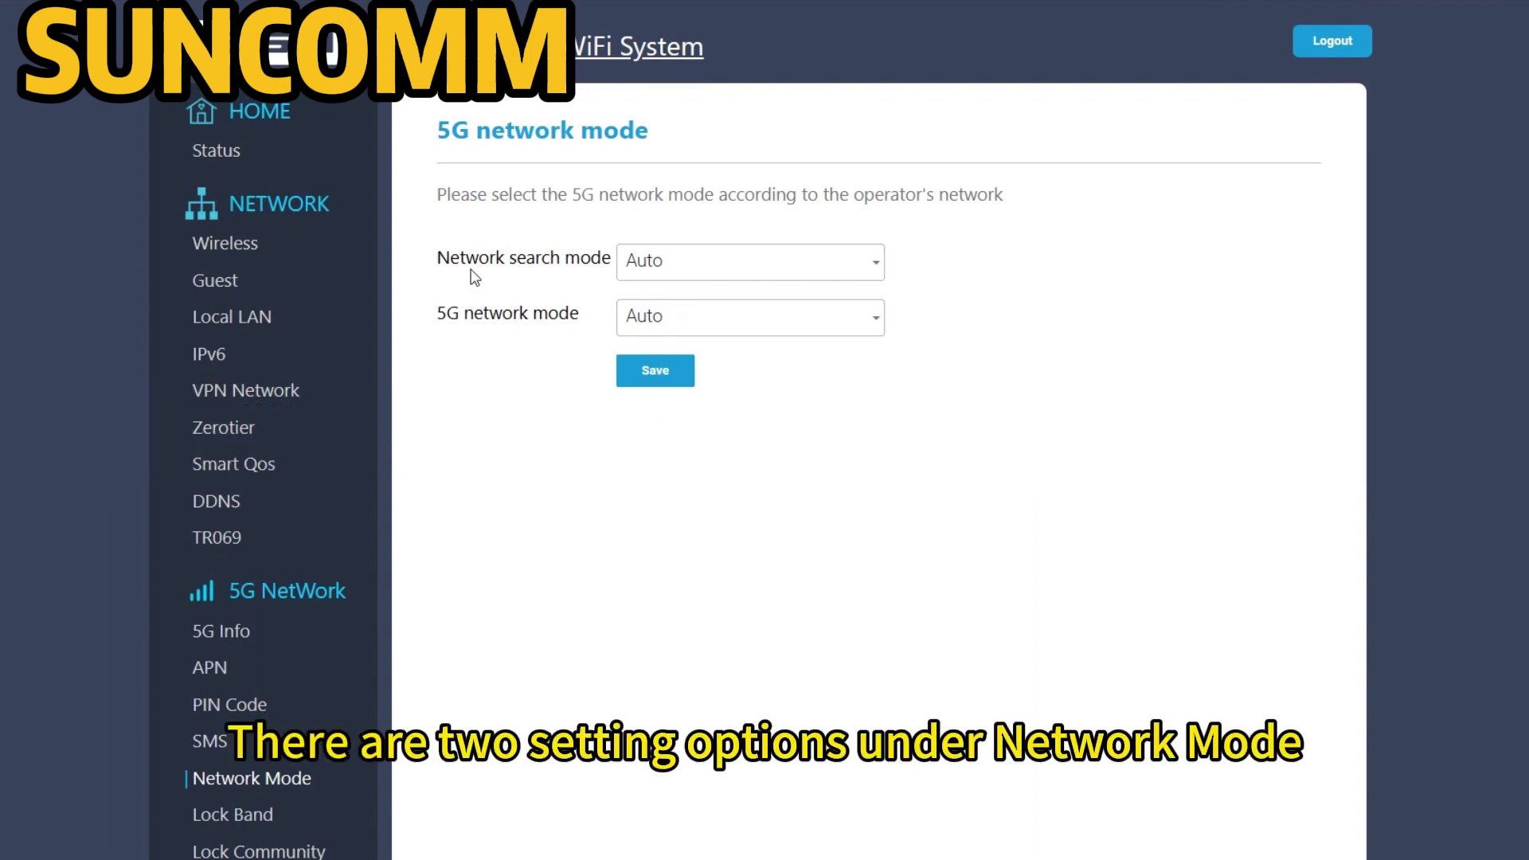
- Review the Network search mode and 5G network mode options (Auto, NR5G, LTE, NR5G+LTE), keeping both on Auto
left_click(652, 266)
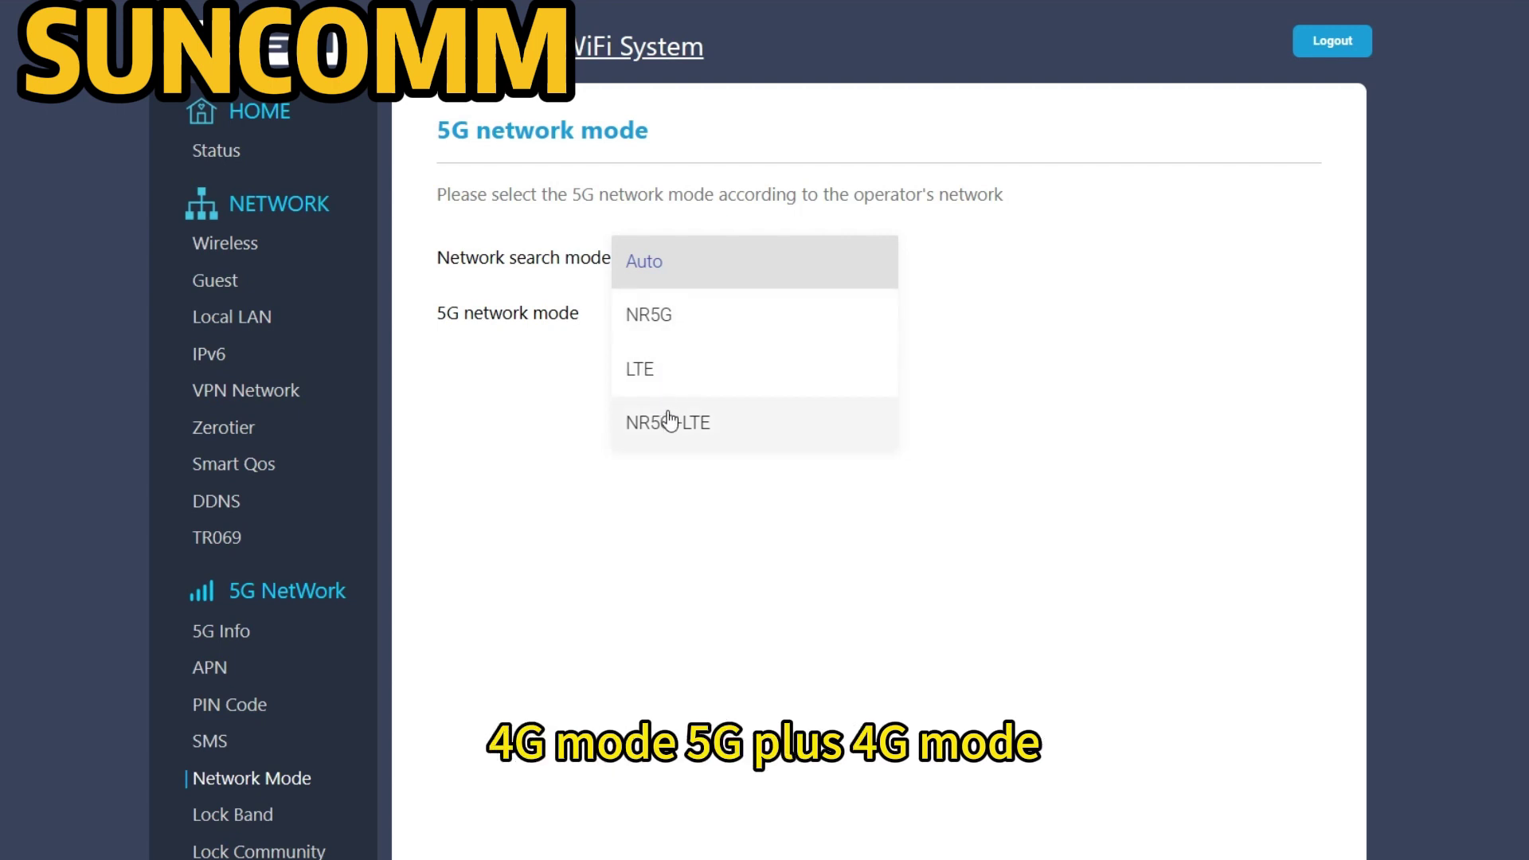
left_click(526, 399)
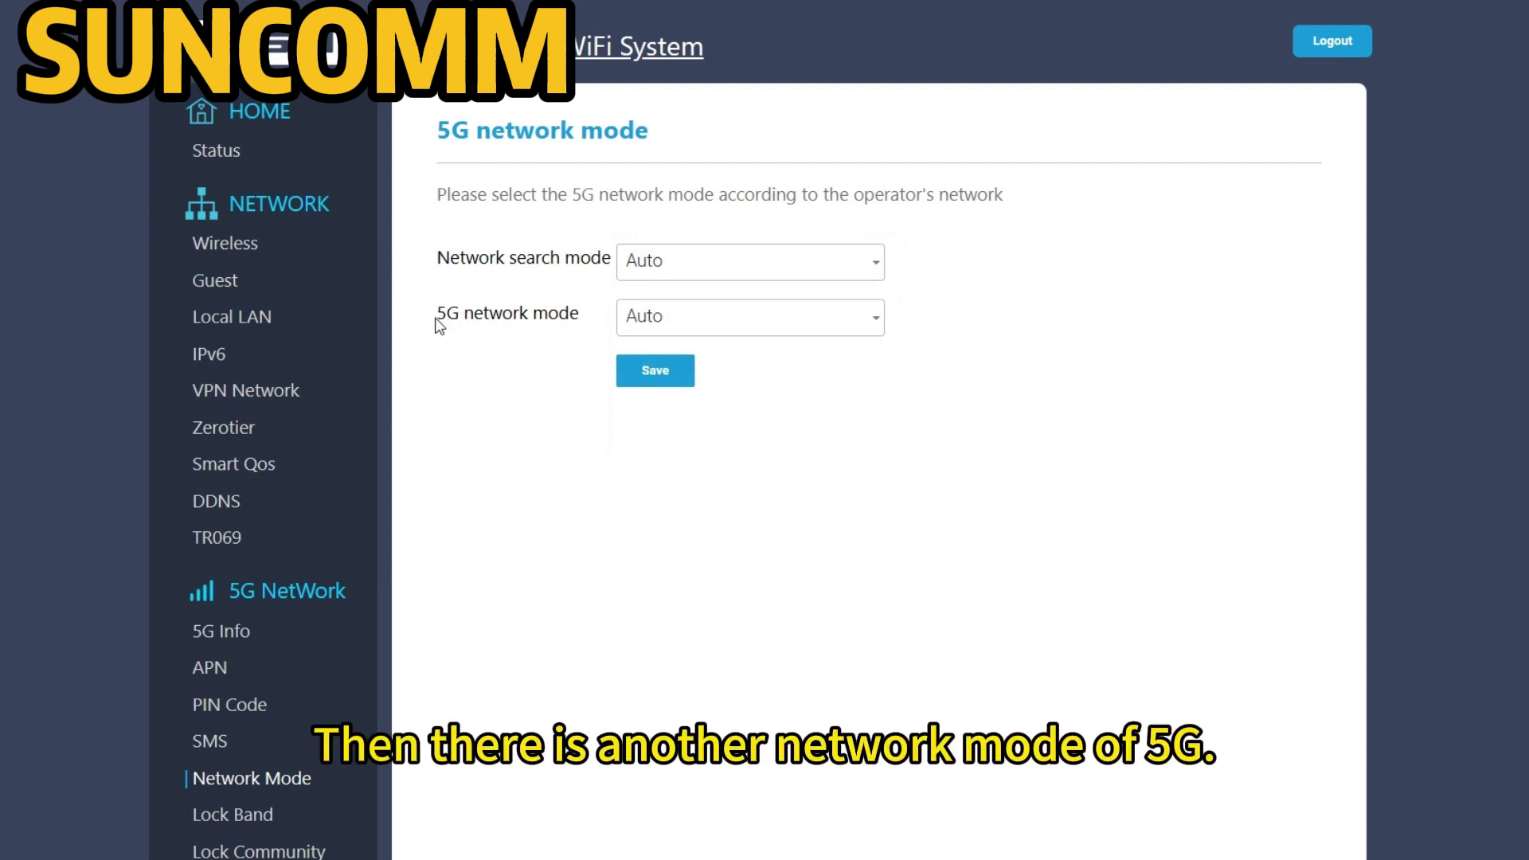
left_click(641, 321)
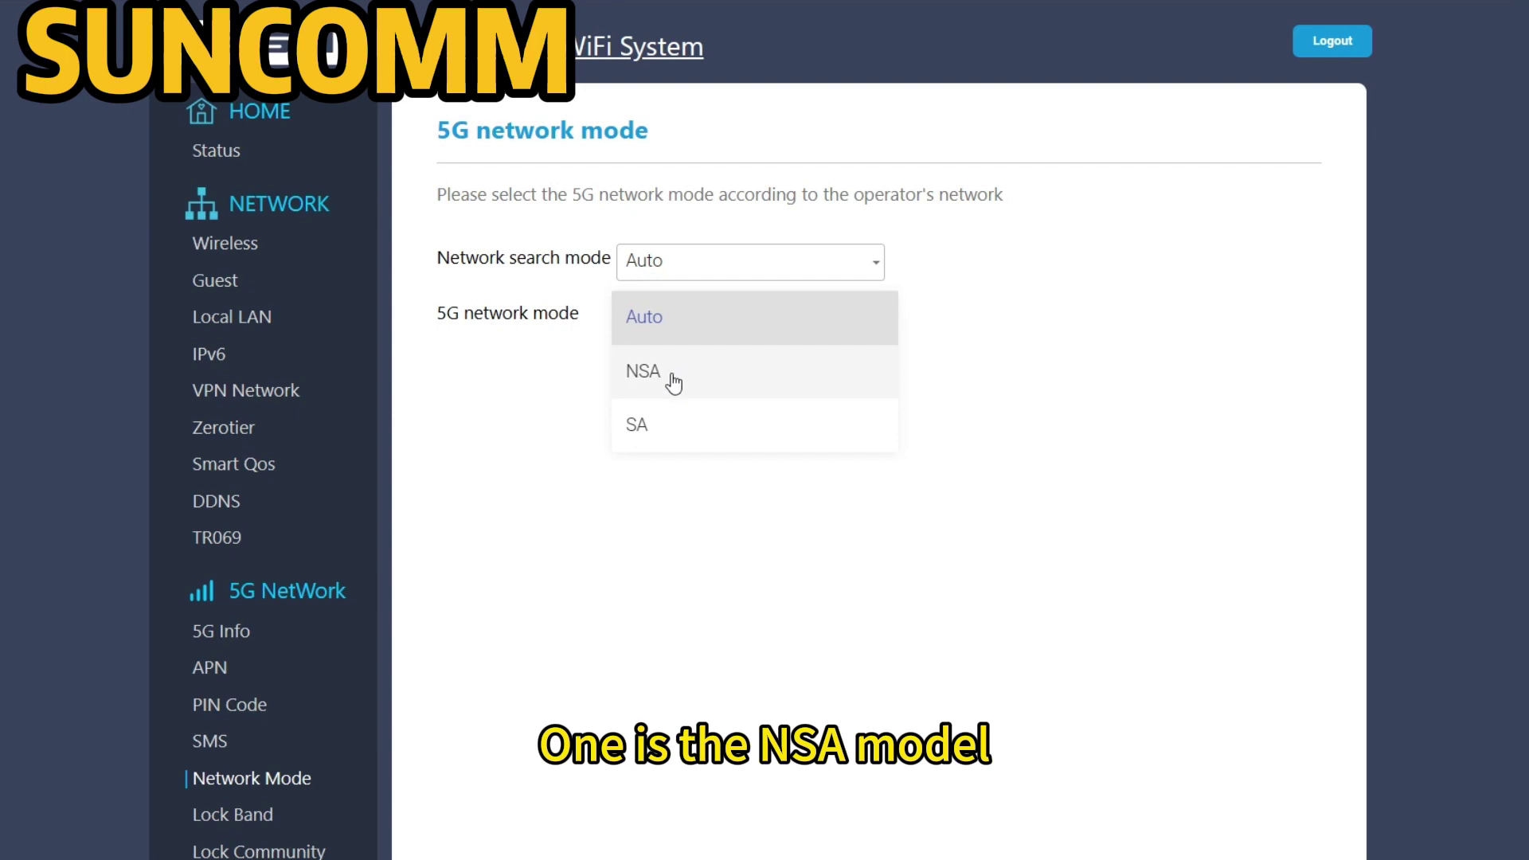
left_click(570, 405)
left_click(692, 333)
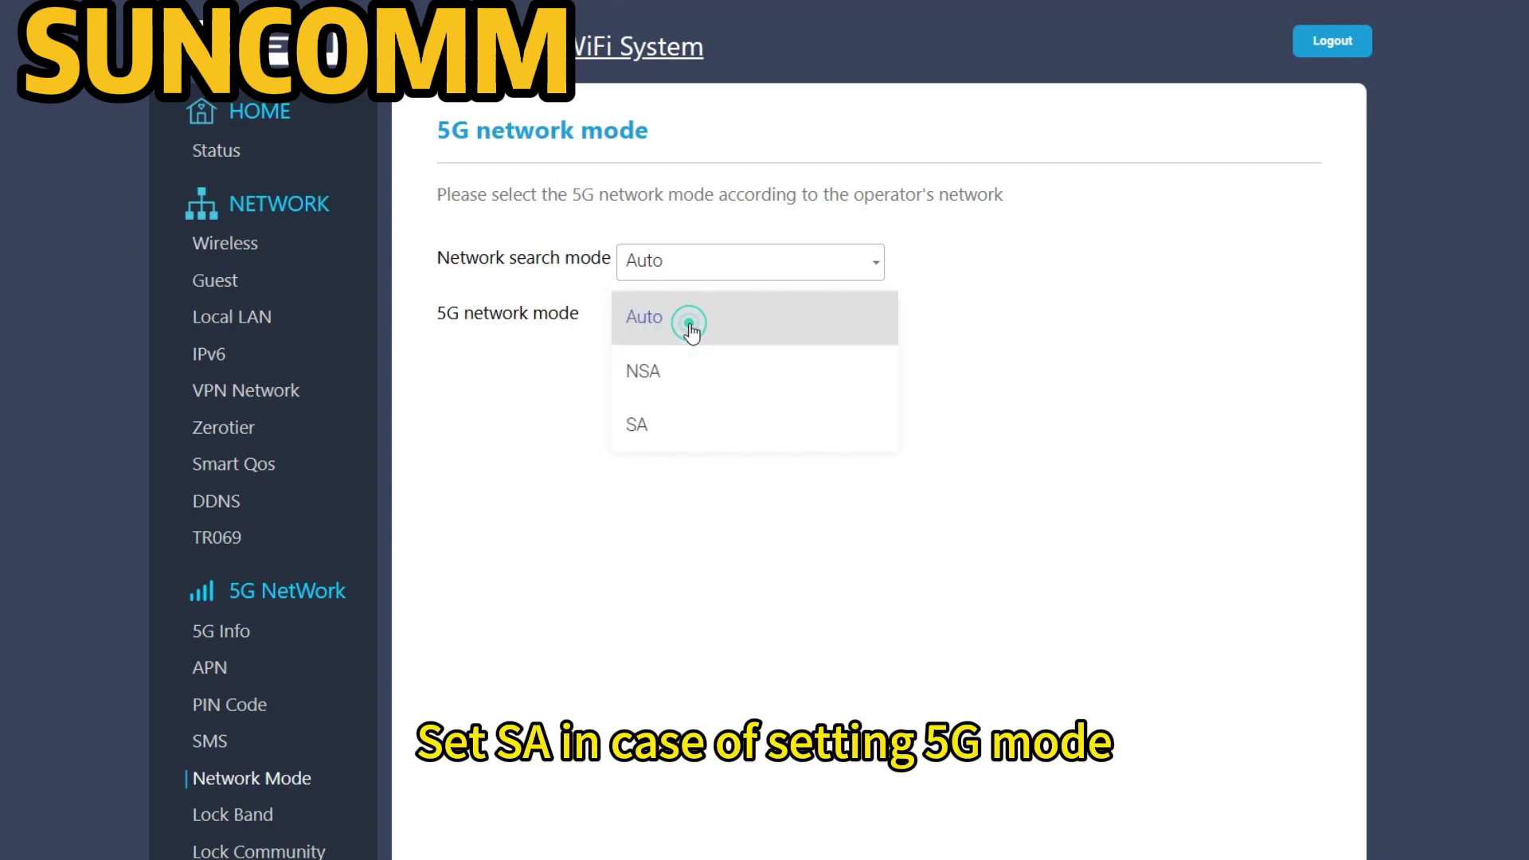
left_click(701, 256)
left_click(696, 260)
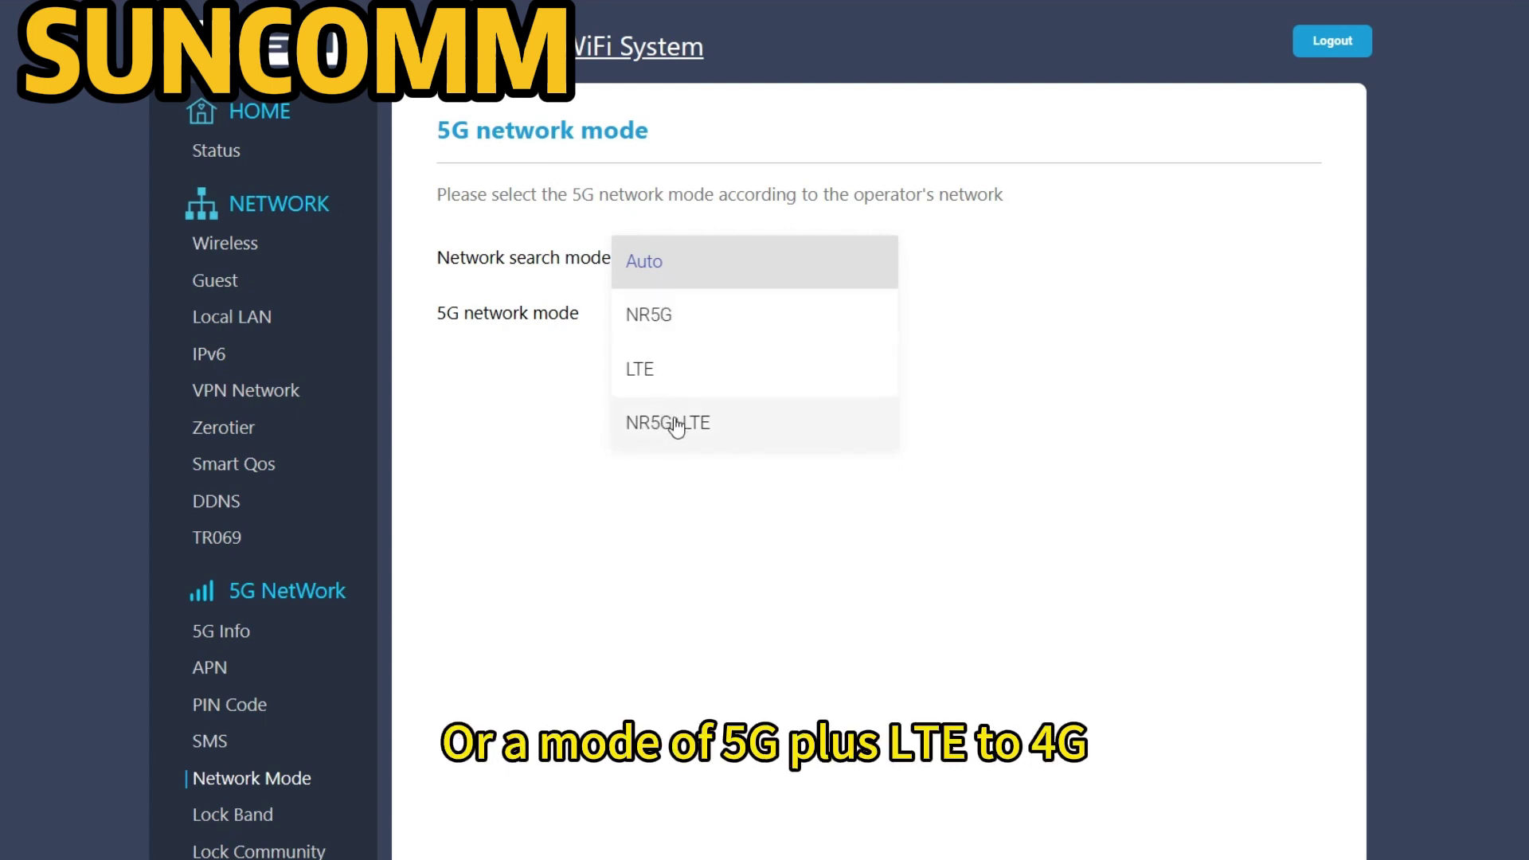
- Close the search mode list on Auto, then scroll through the Lock Band page's 4G/5G band checkboxes
left_click(548, 414)
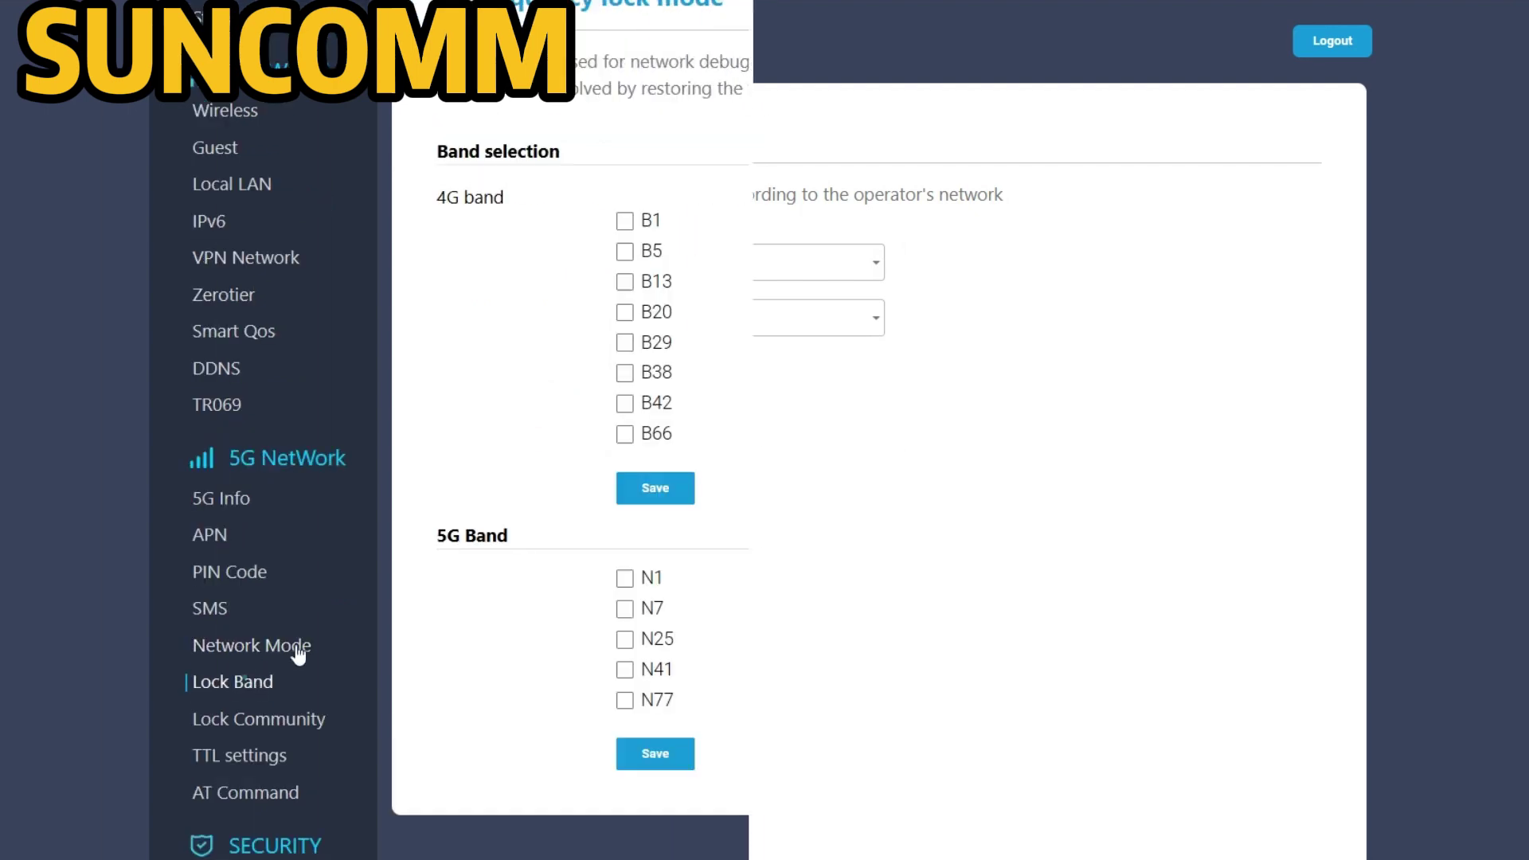
left_click(199, 679)
scroll(687, 450, "down", 1)
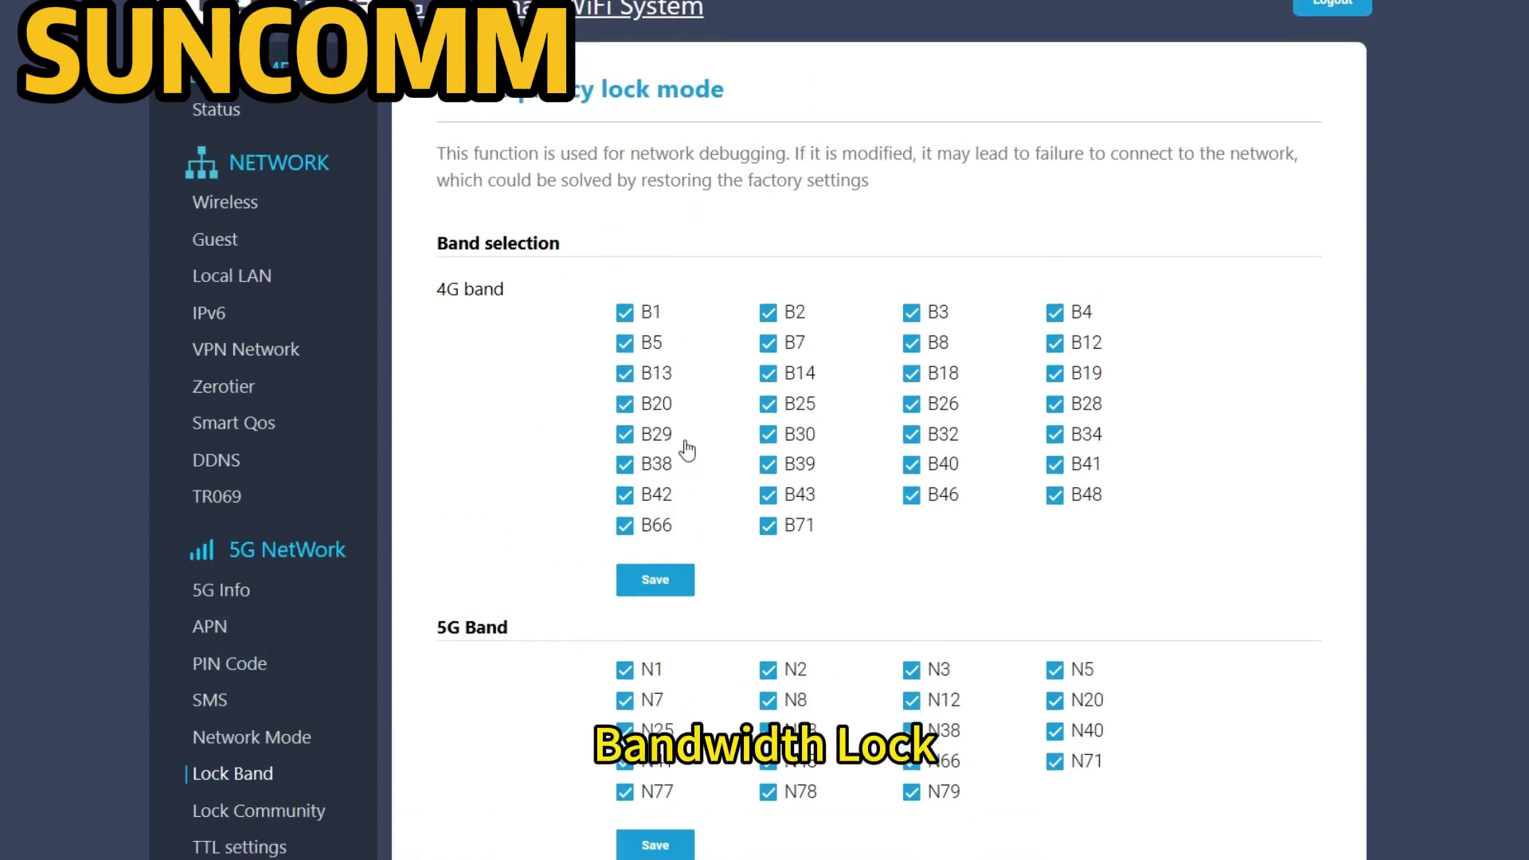
scroll(686, 450, "down", 1)
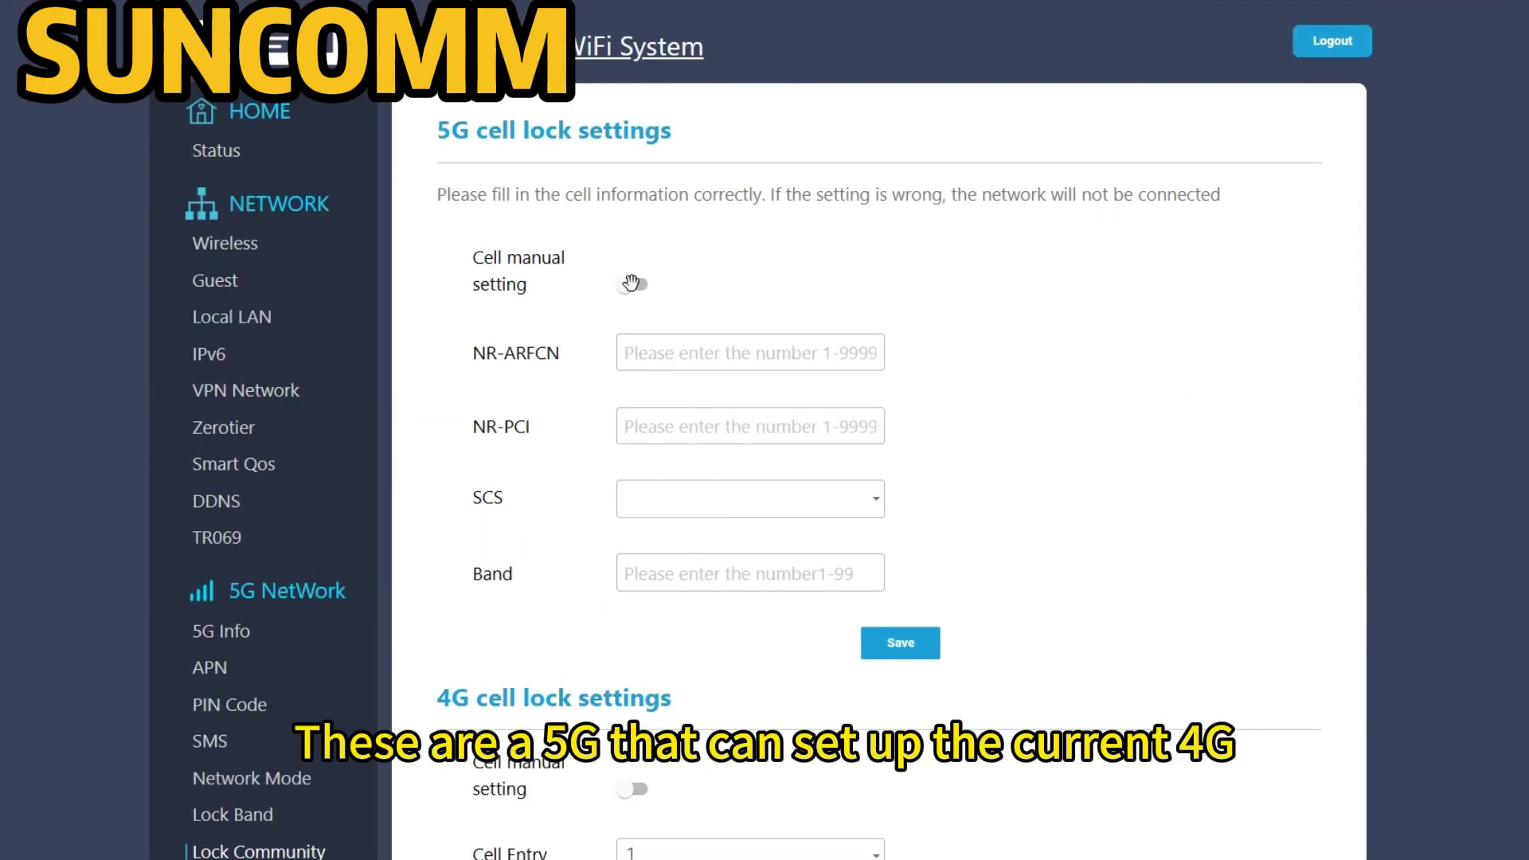
- Turn on Cell manual setting for 5G and 4G, then select the LTE-ARFCN1 and LTE-PCI1 fields
left_click(639, 292)
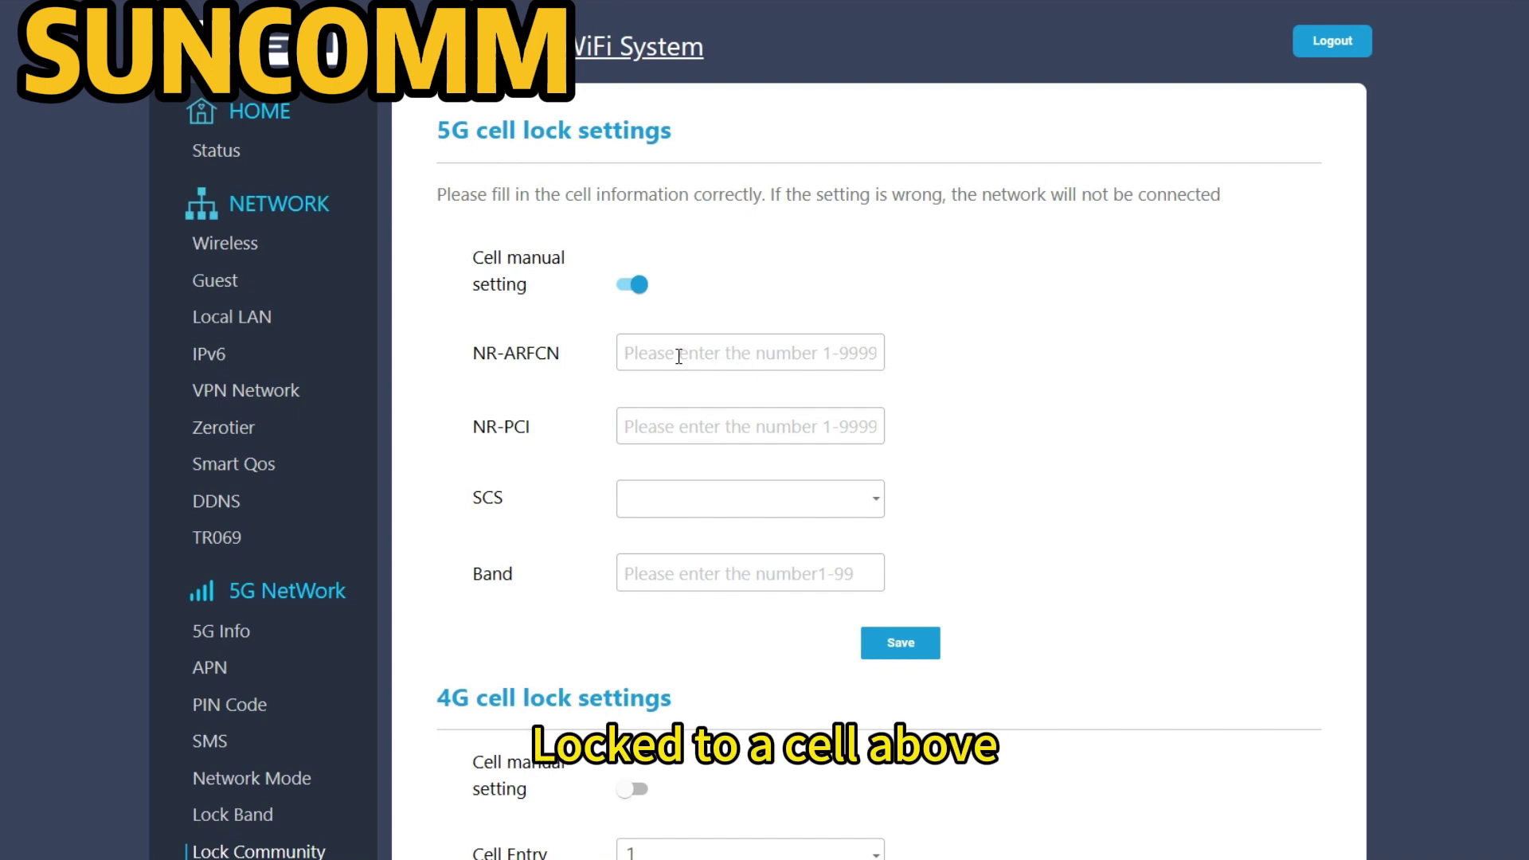
scroll(678, 356, "down", 5)
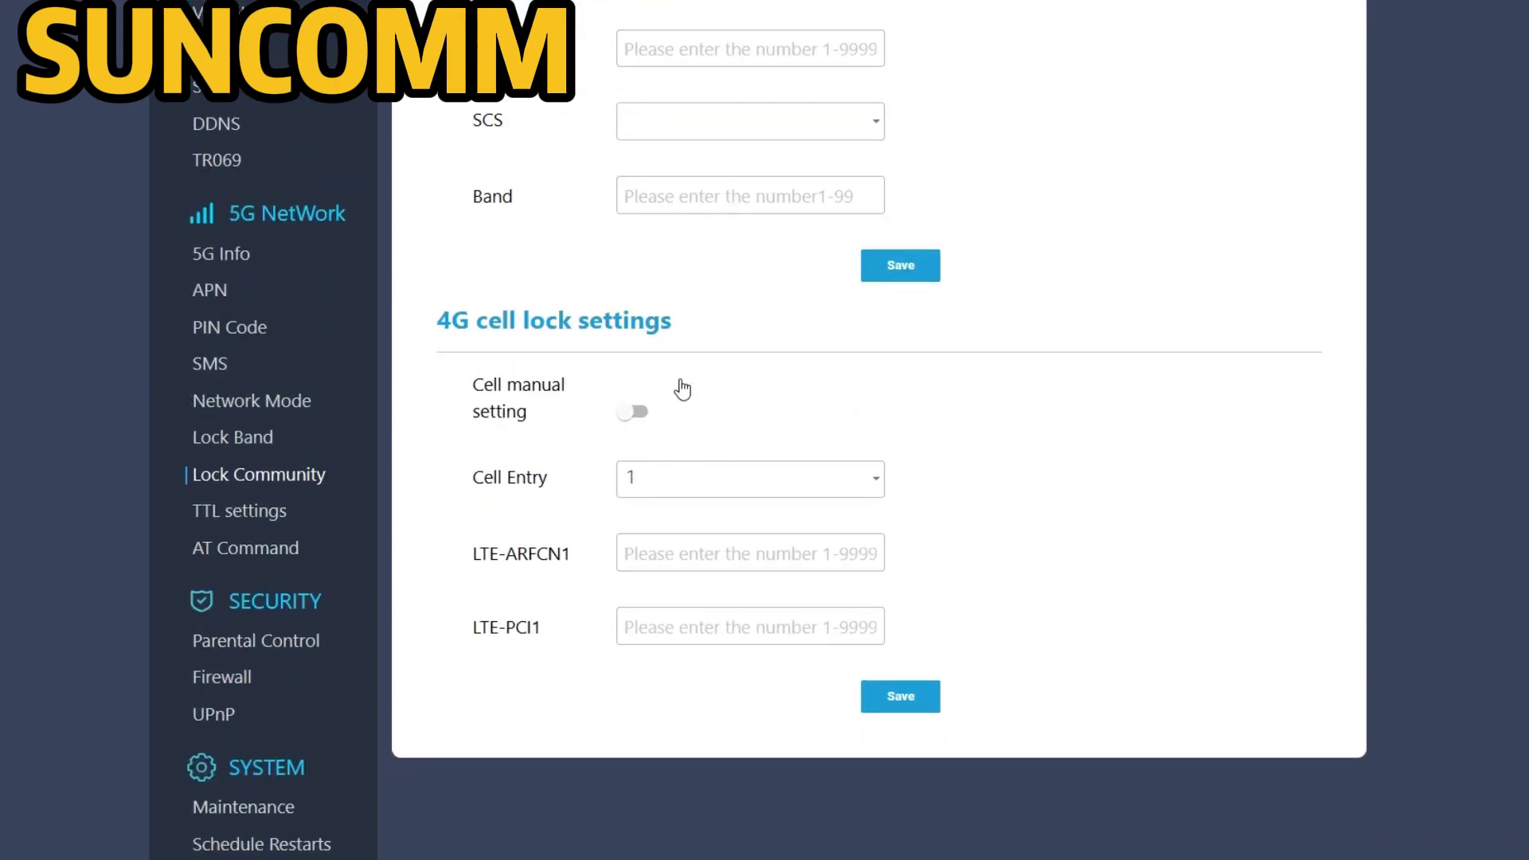
left_click(638, 391)
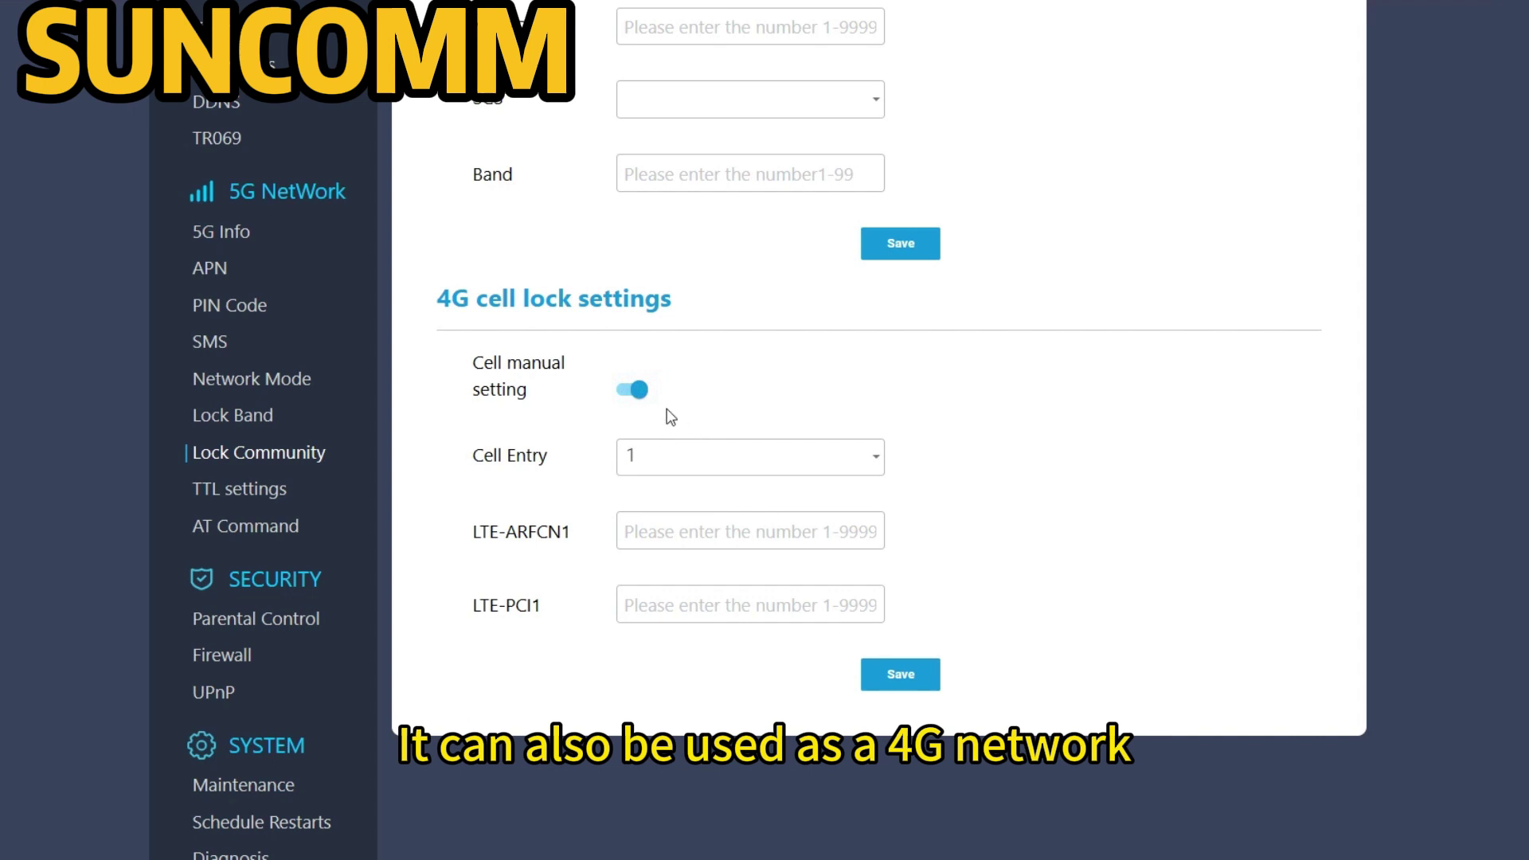
left_click(673, 526)
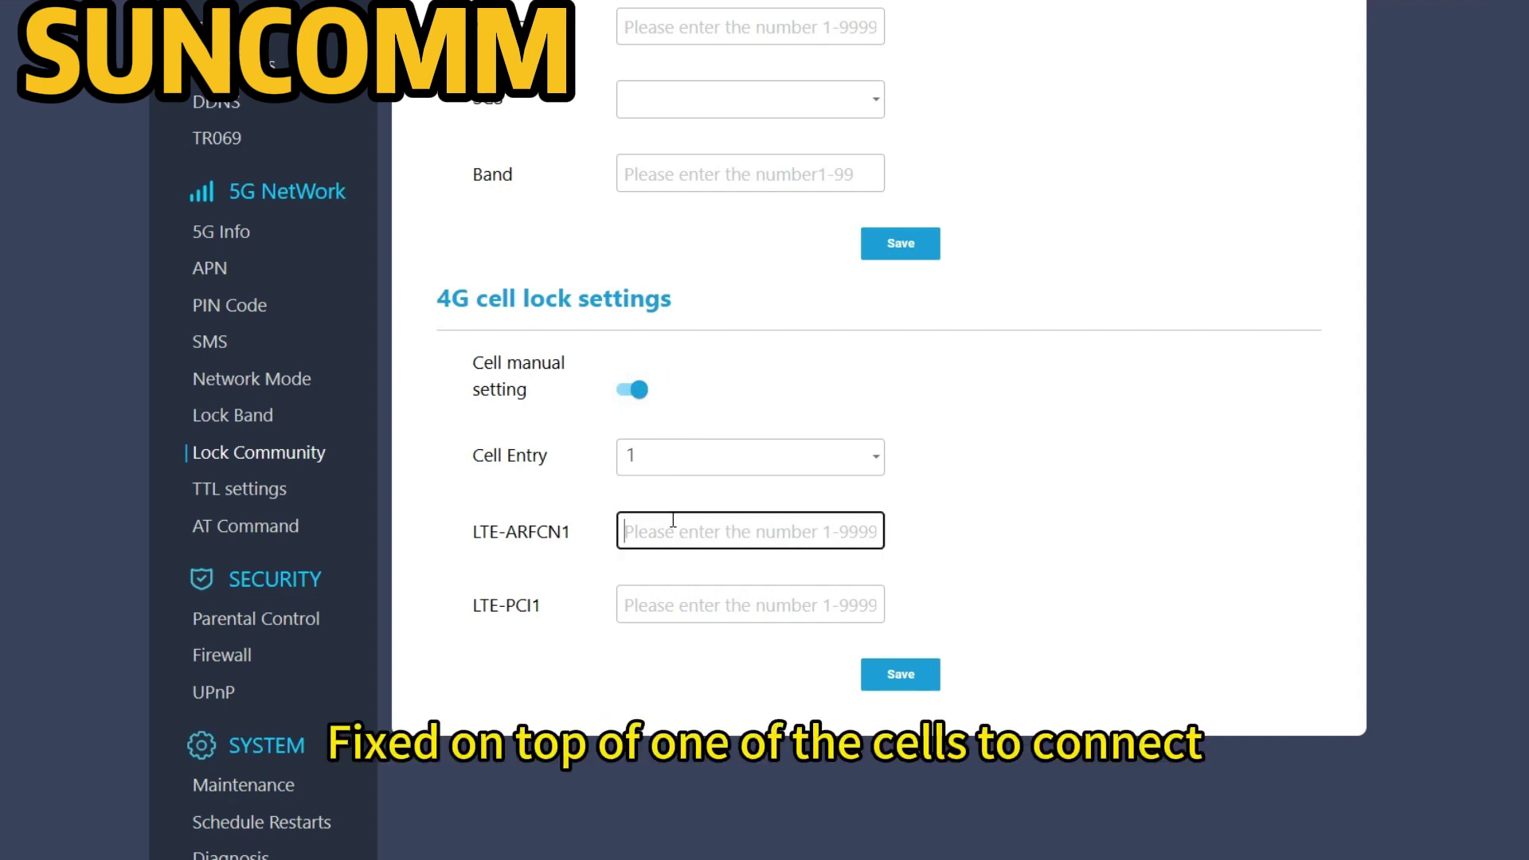
left_click(666, 599)
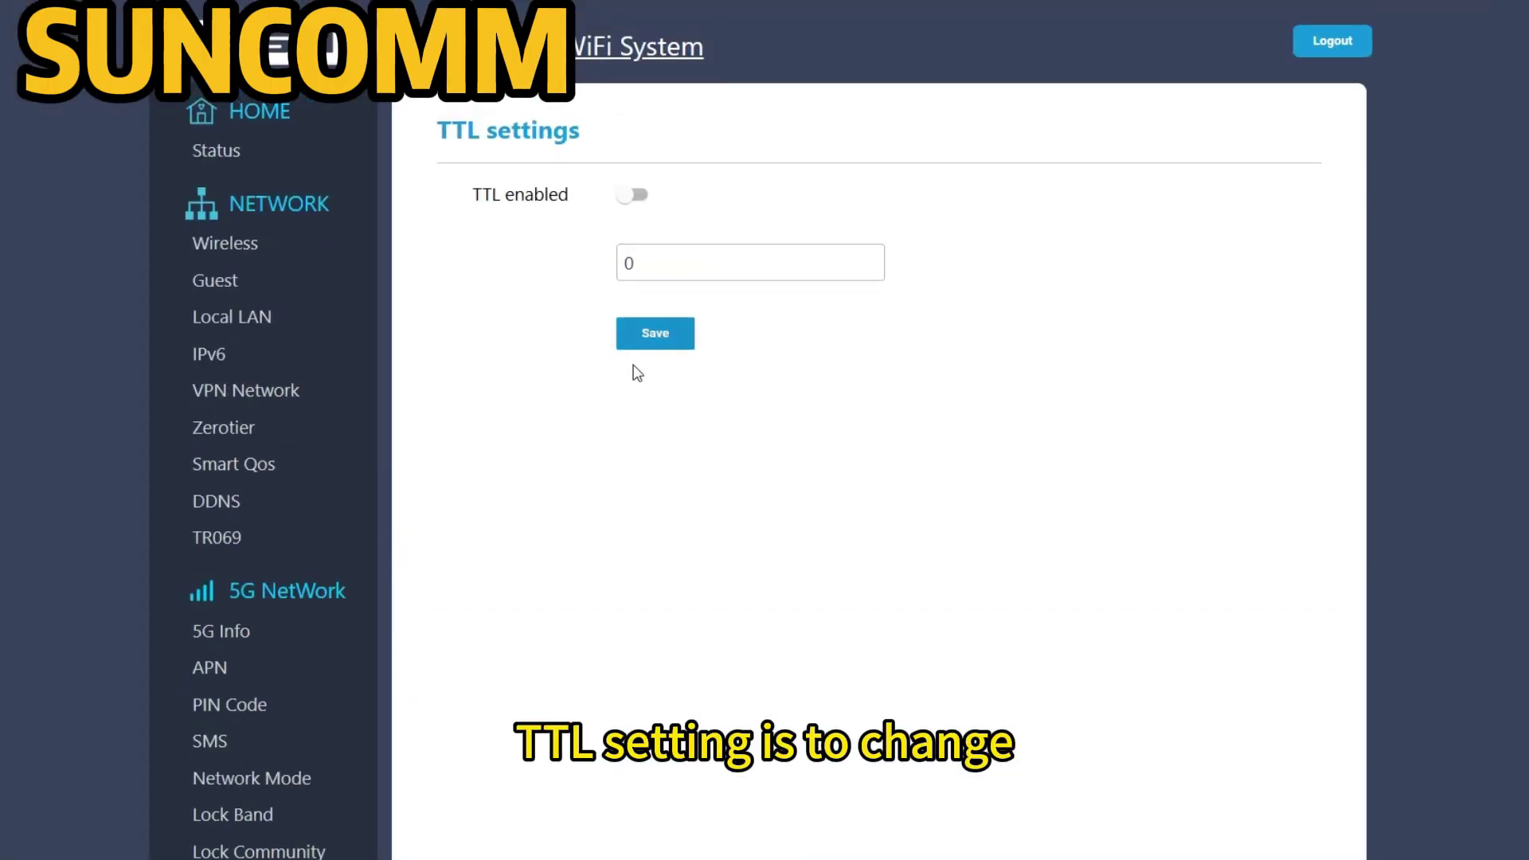
- Switch TTL enabled on and select the TTL value 0, leaving it unchanged
left_click(643, 195)
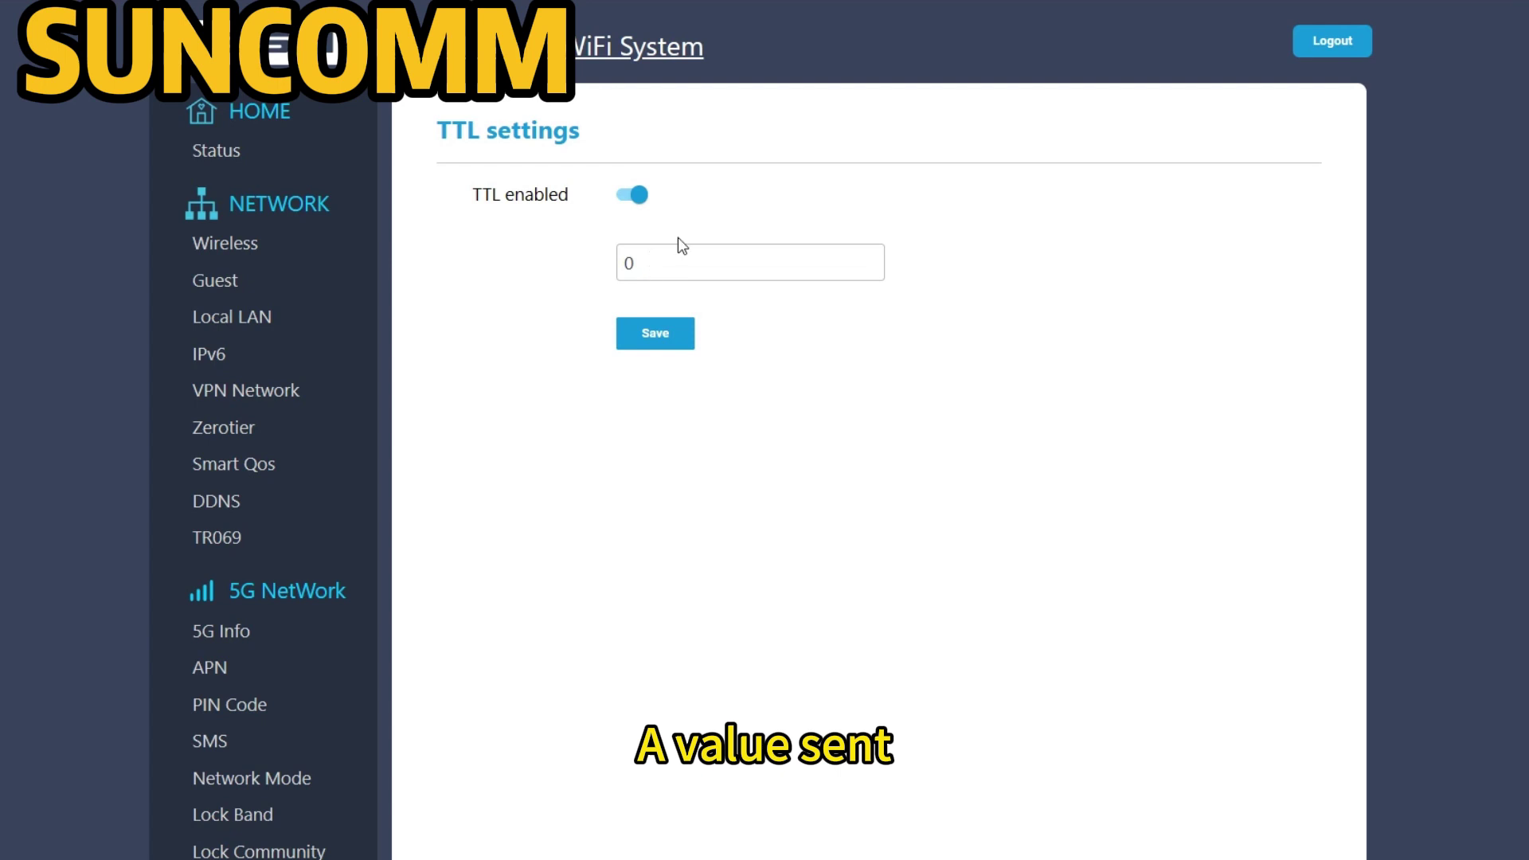
left_click_drag(677, 263, 573, 275)
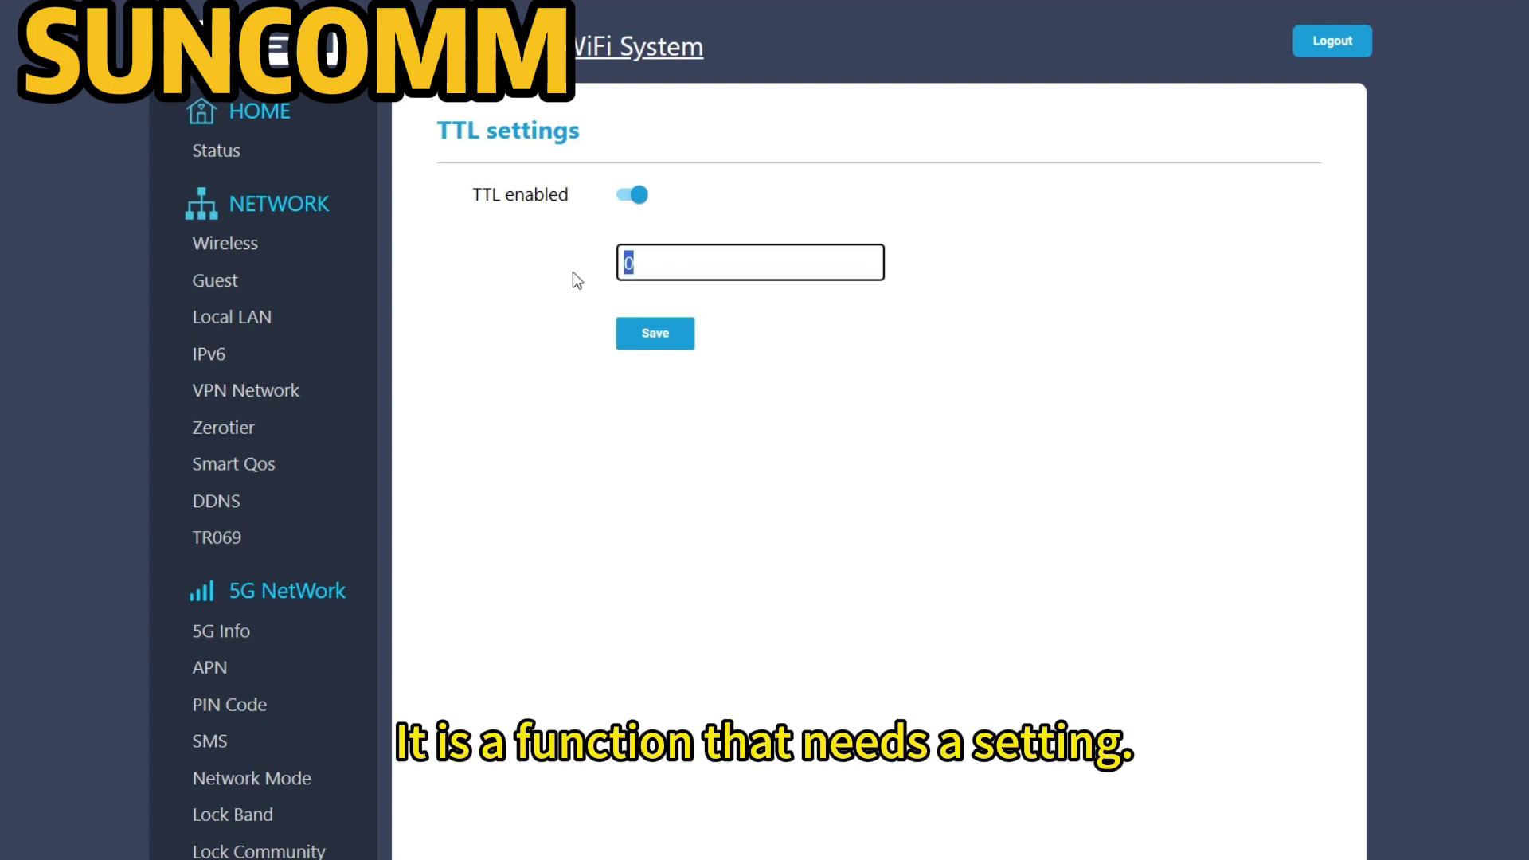
left_click(667, 259)
double_click(660, 254)
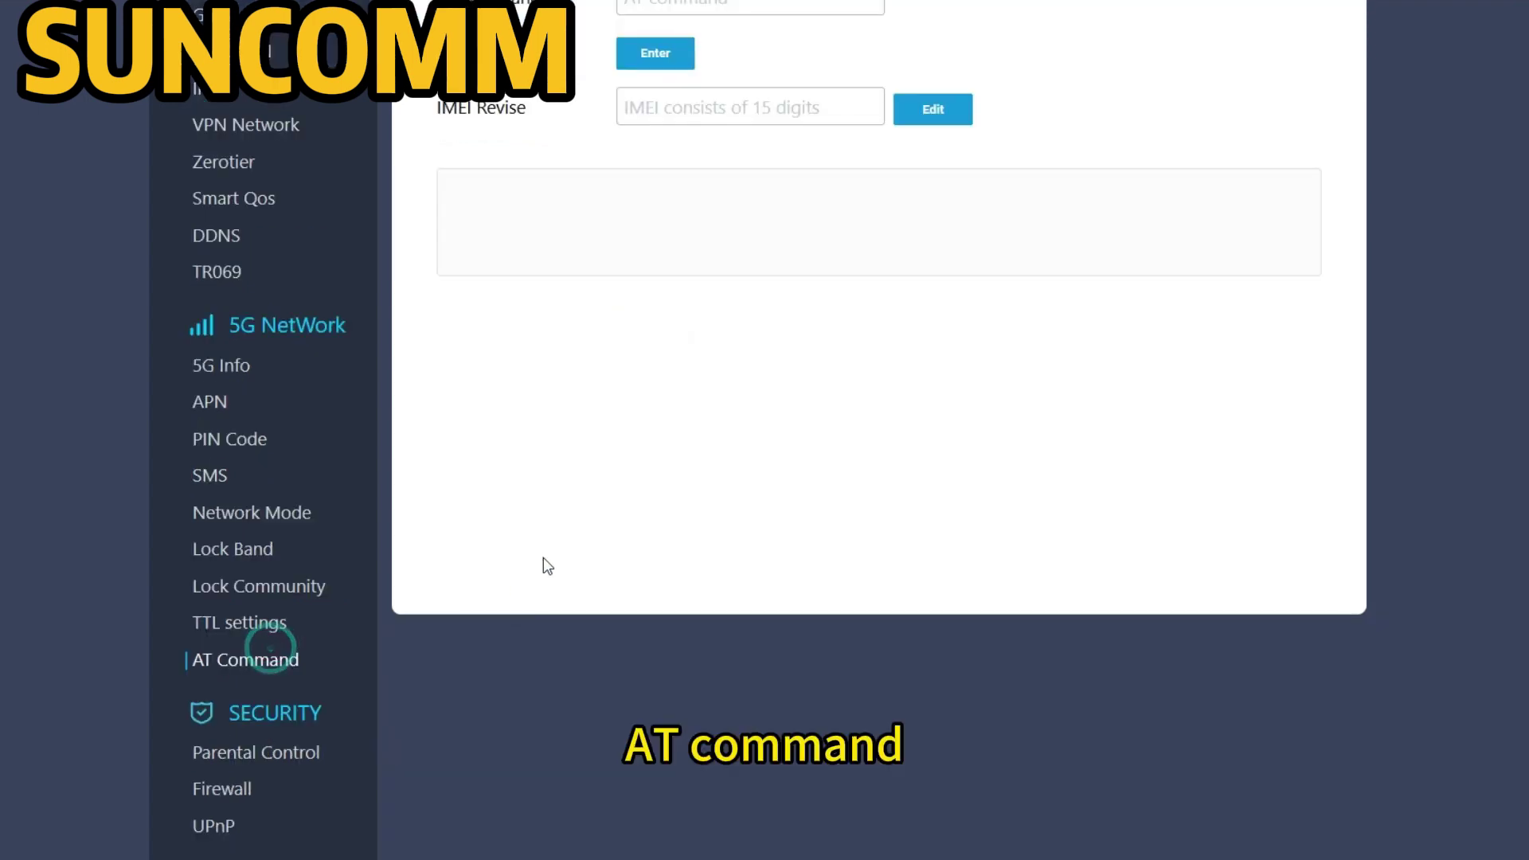
scroll(543, 558, "up", 4)
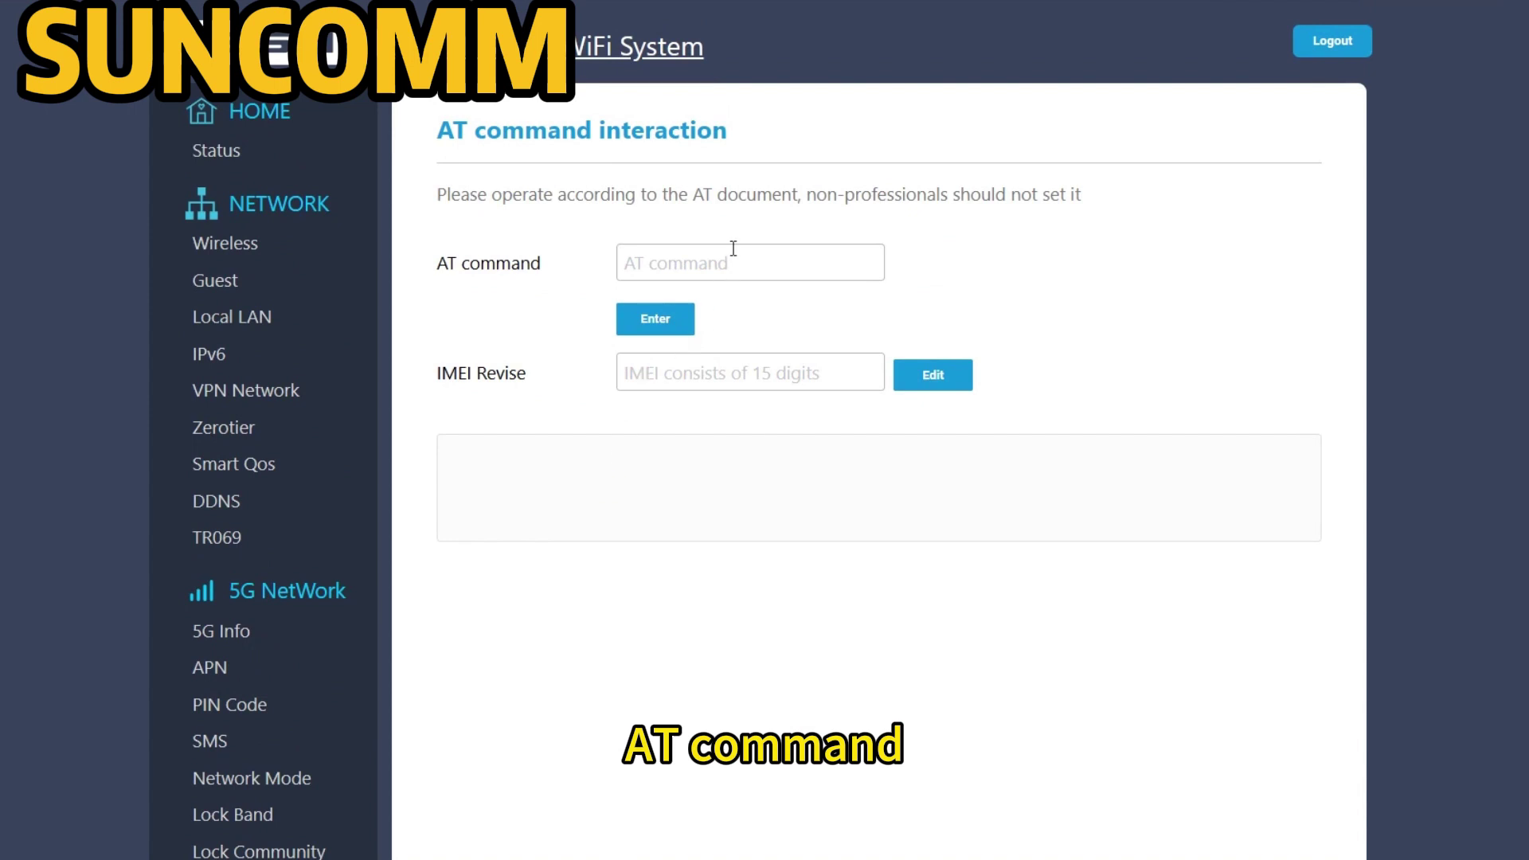
left_click(701, 253)
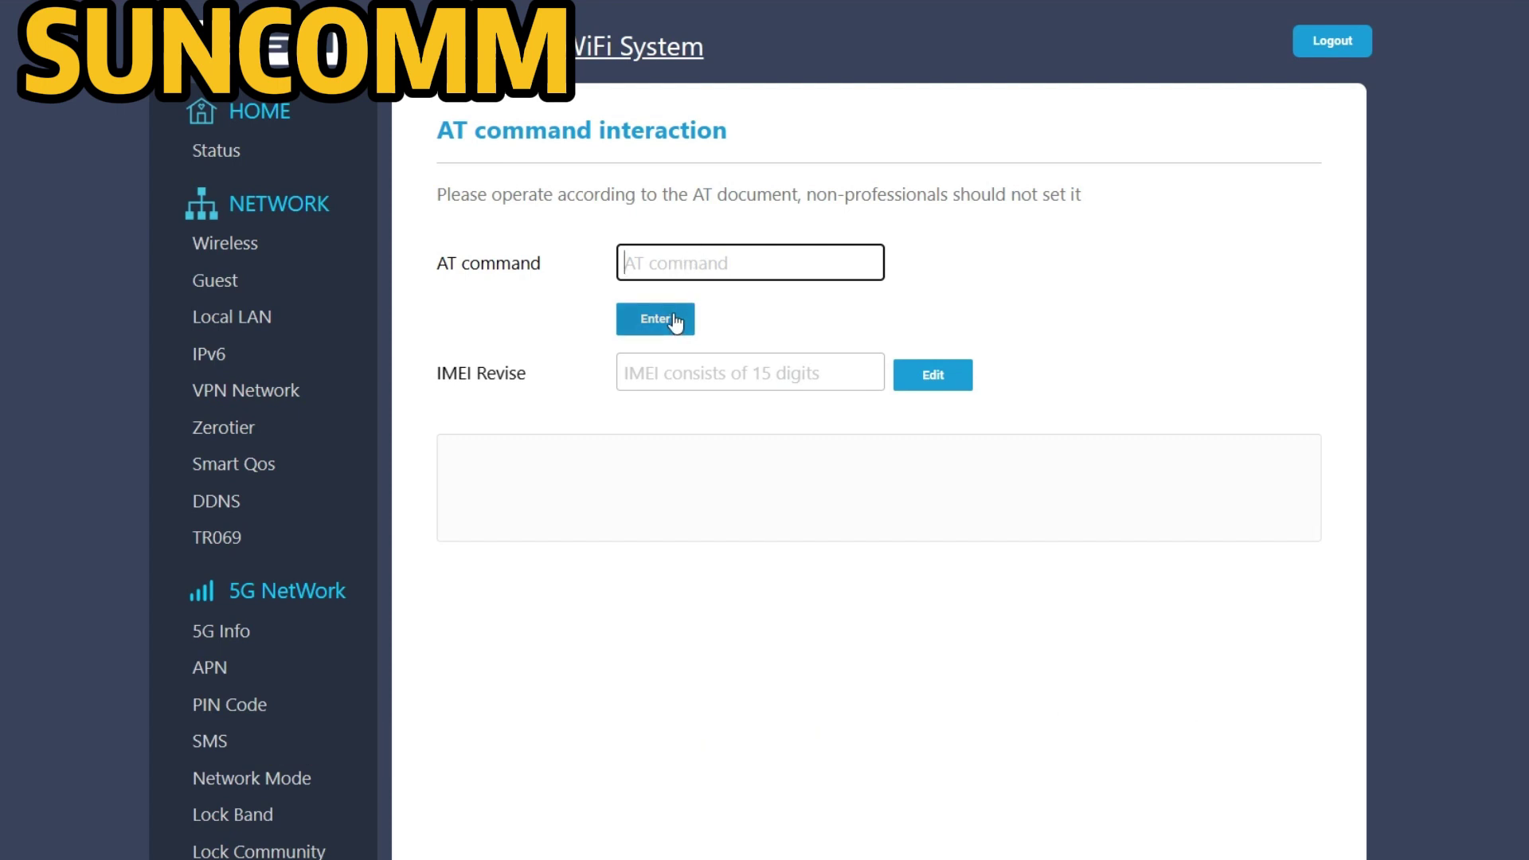
left_click(681, 379)
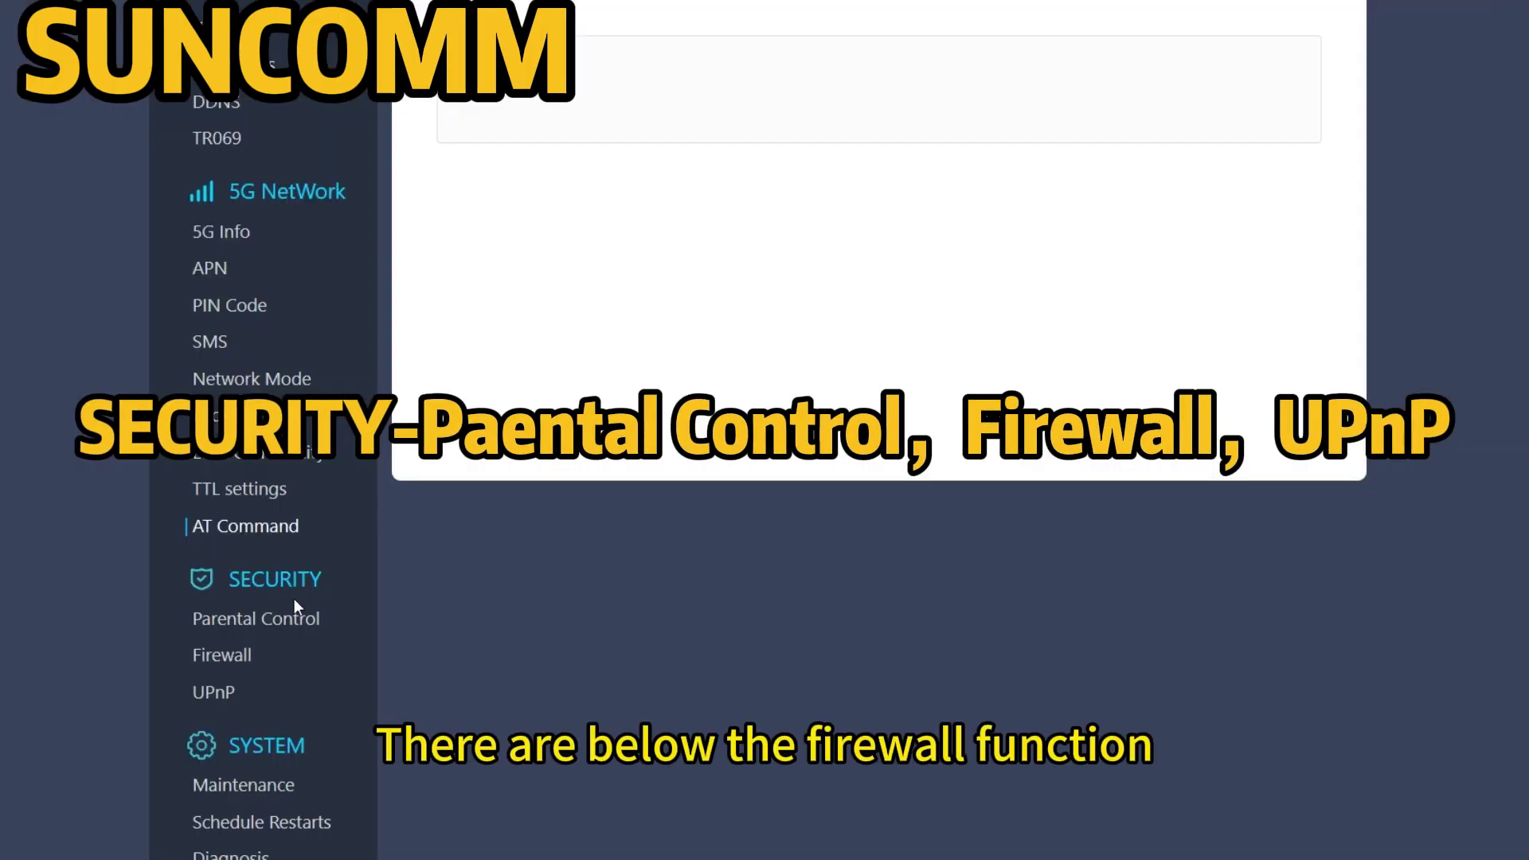
- Add a new Parental Control rule, selecting the empty Start time and End time fields
left_click(294, 620)
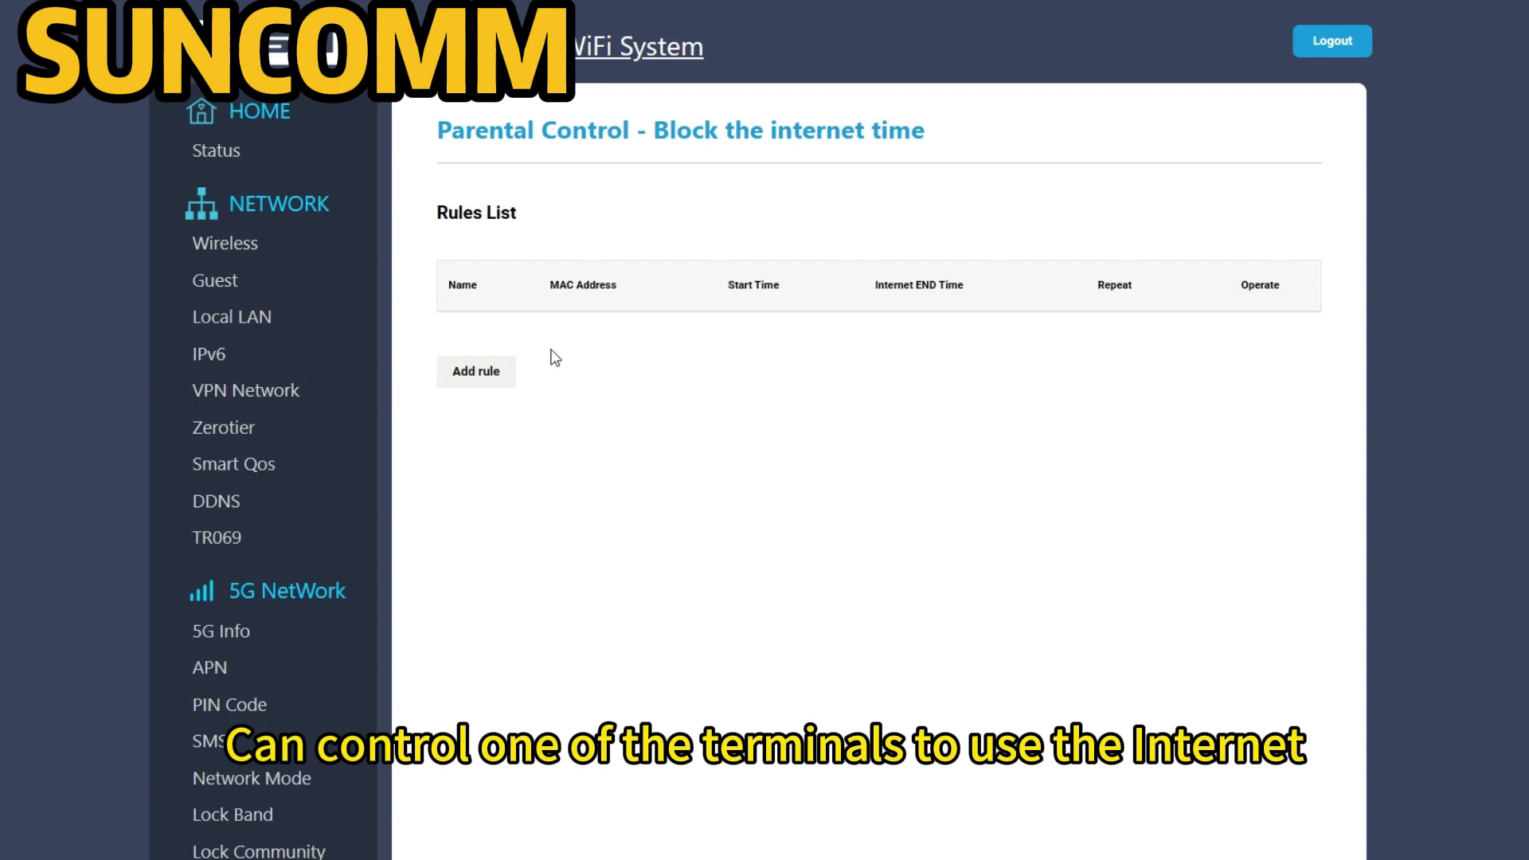
left_click(481, 377)
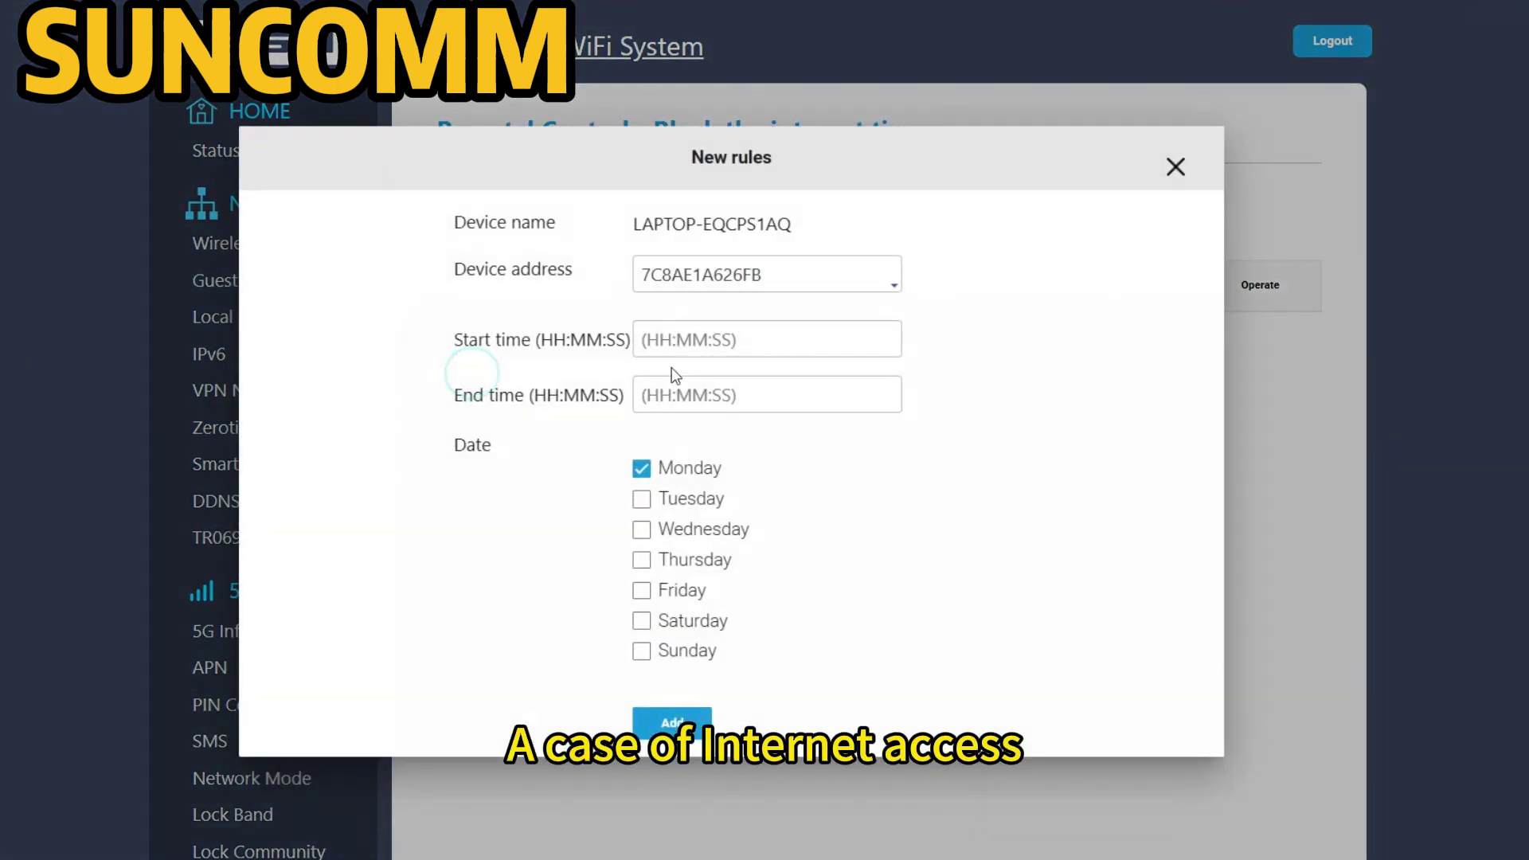
left_click(676, 338)
left_click(681, 390)
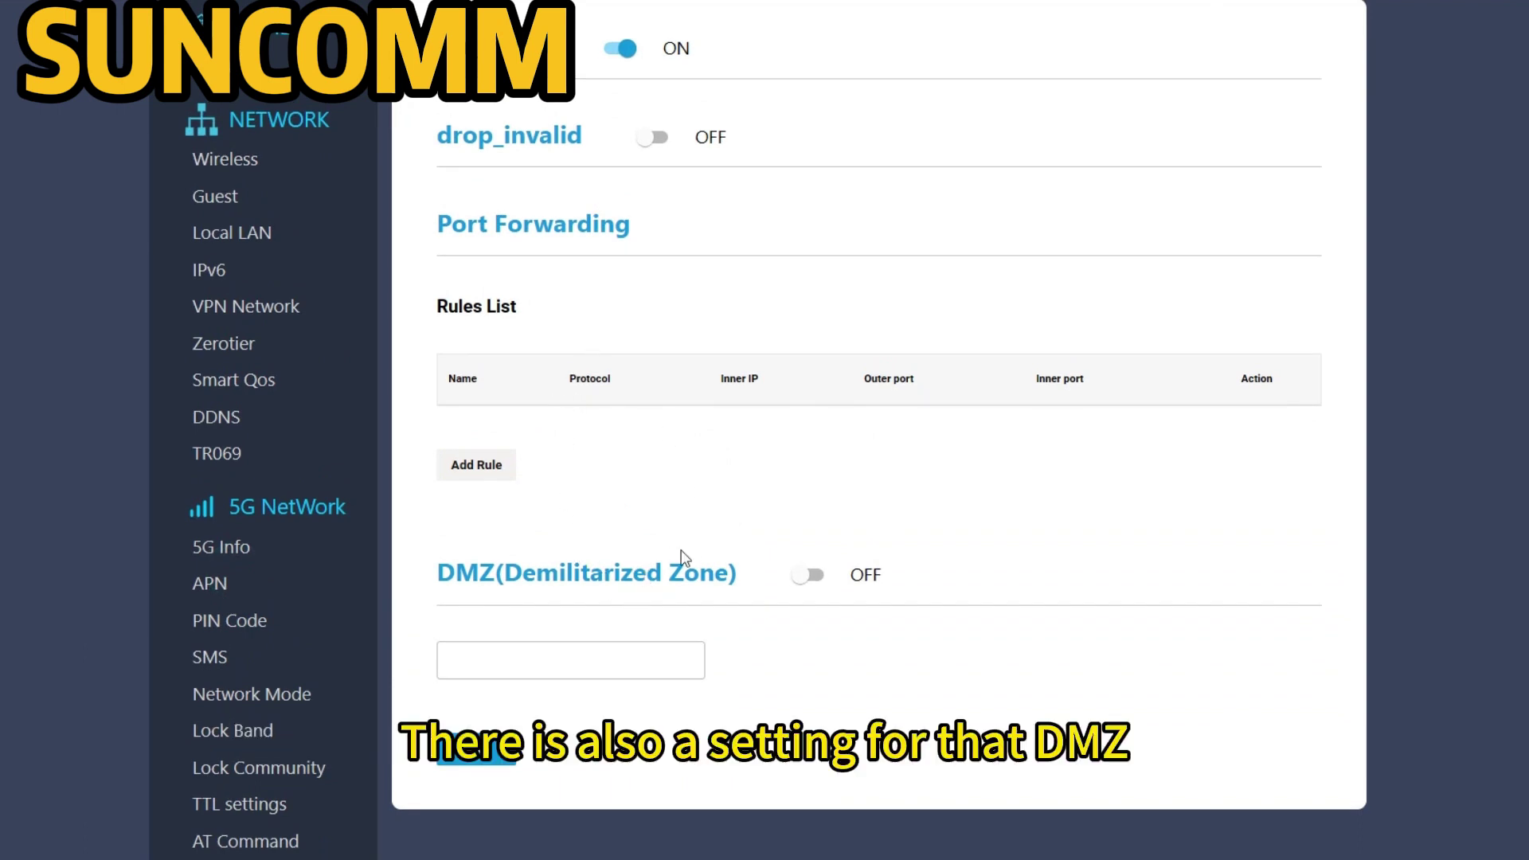
- Scroll the Firewall page, then go to UPnP, which shows UPnP ON and no devices
scroll(715, 537, "up", 1)
scroll(314, 758, "down", 4)
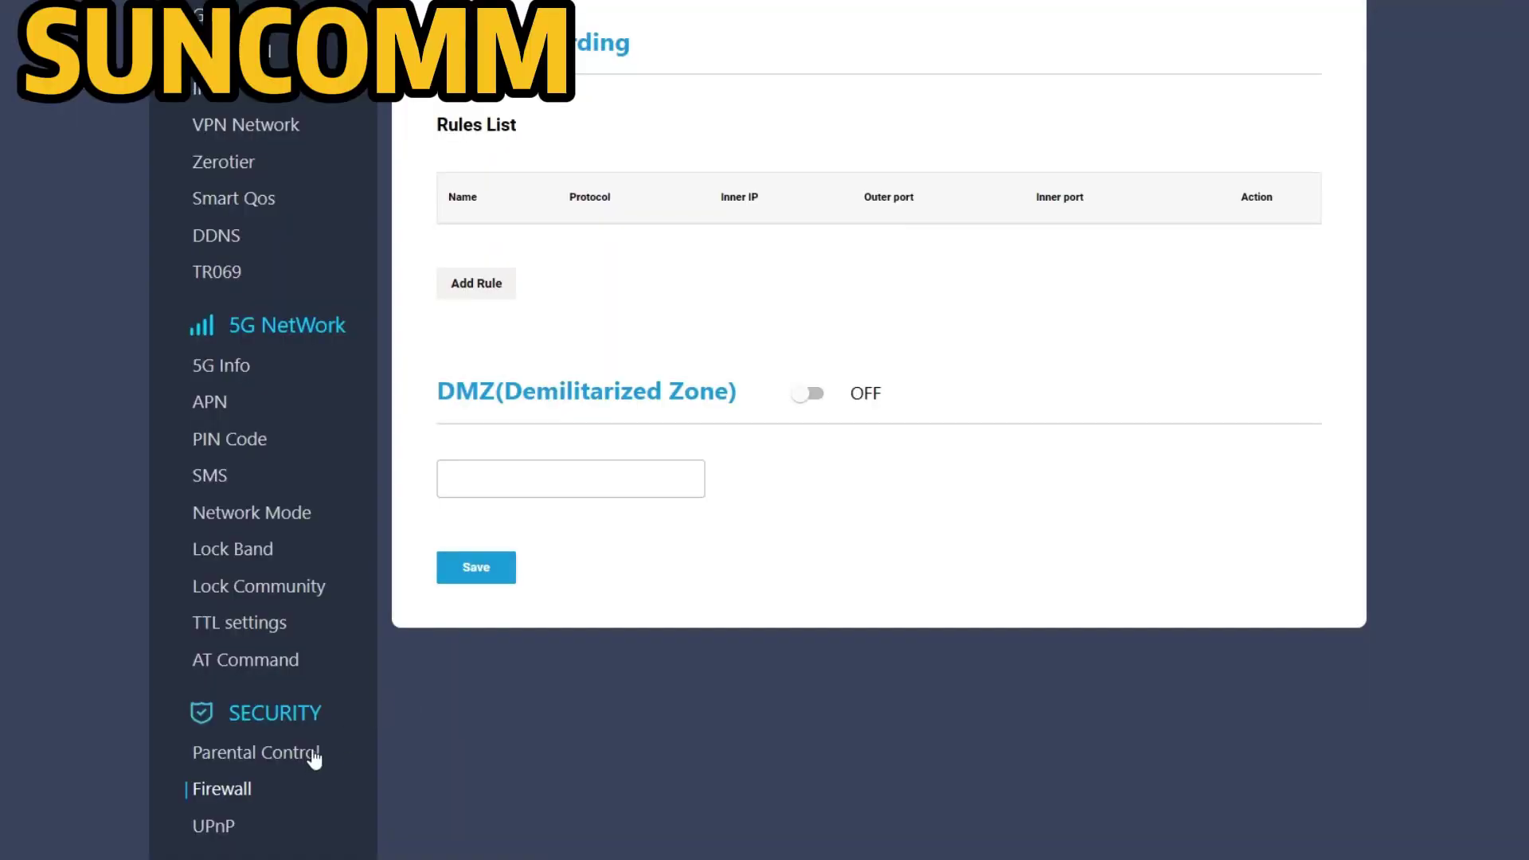
left_click(233, 820)
scroll(677, 489, "up", 4)
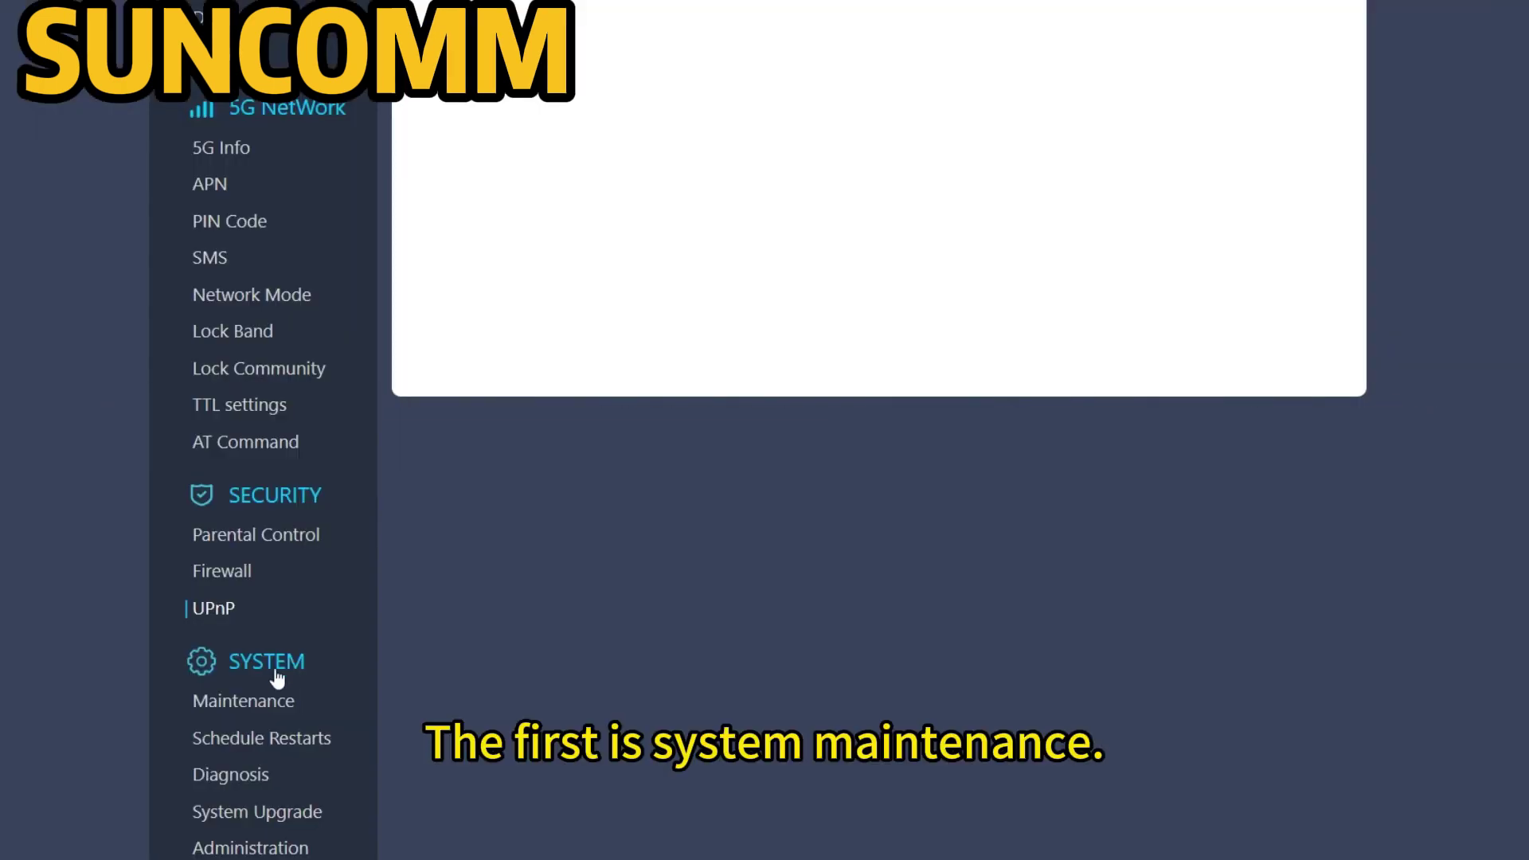
- Set the Maintenance page's System Language to Chinese, then scroll down to Restart System
left_click(261, 713)
scroll(567, 581, "up", 6)
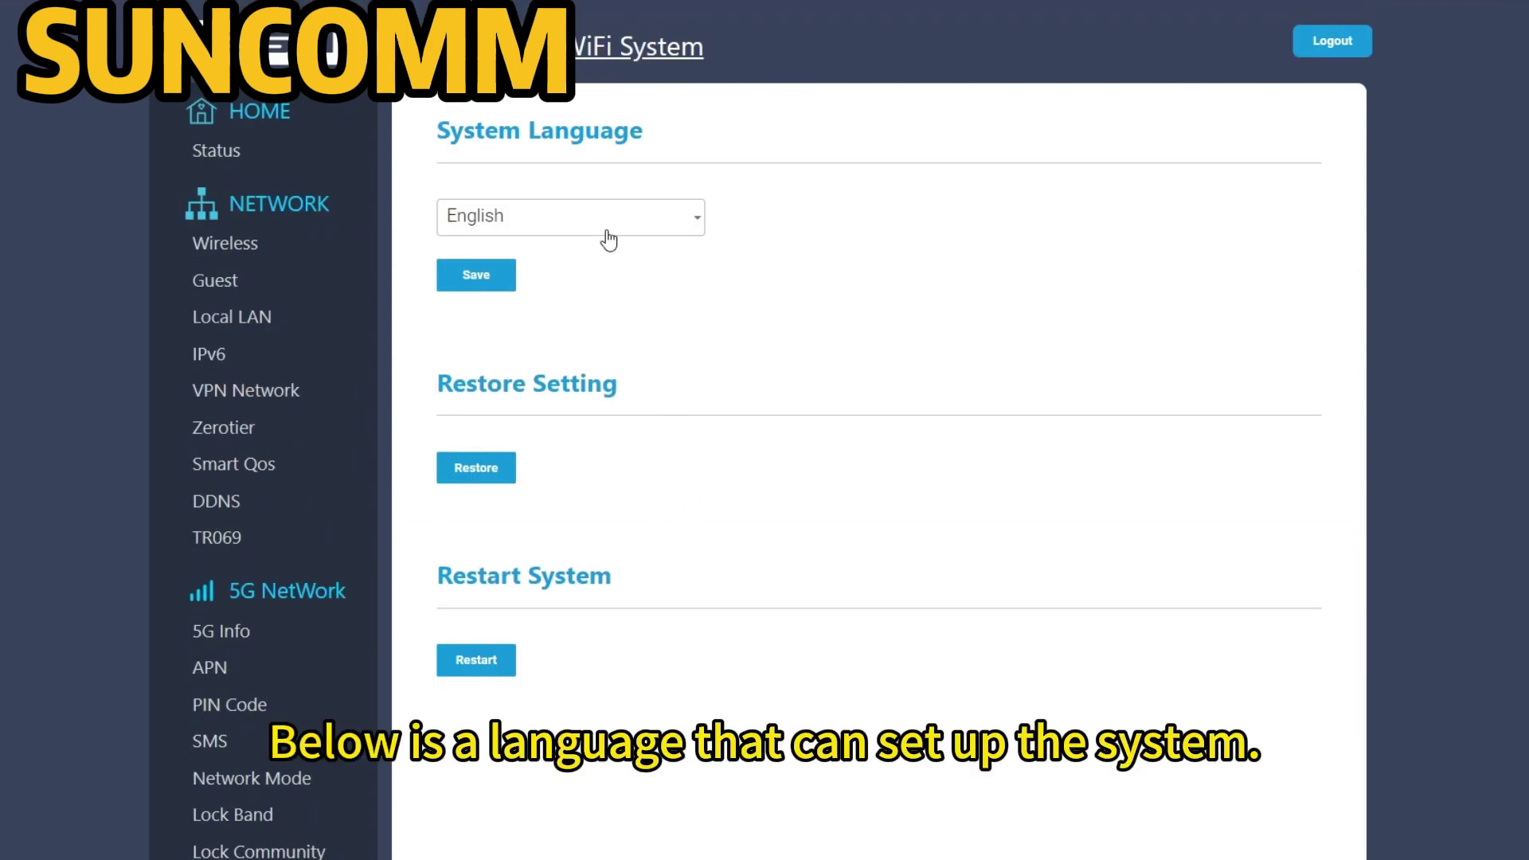
left_click(605, 221)
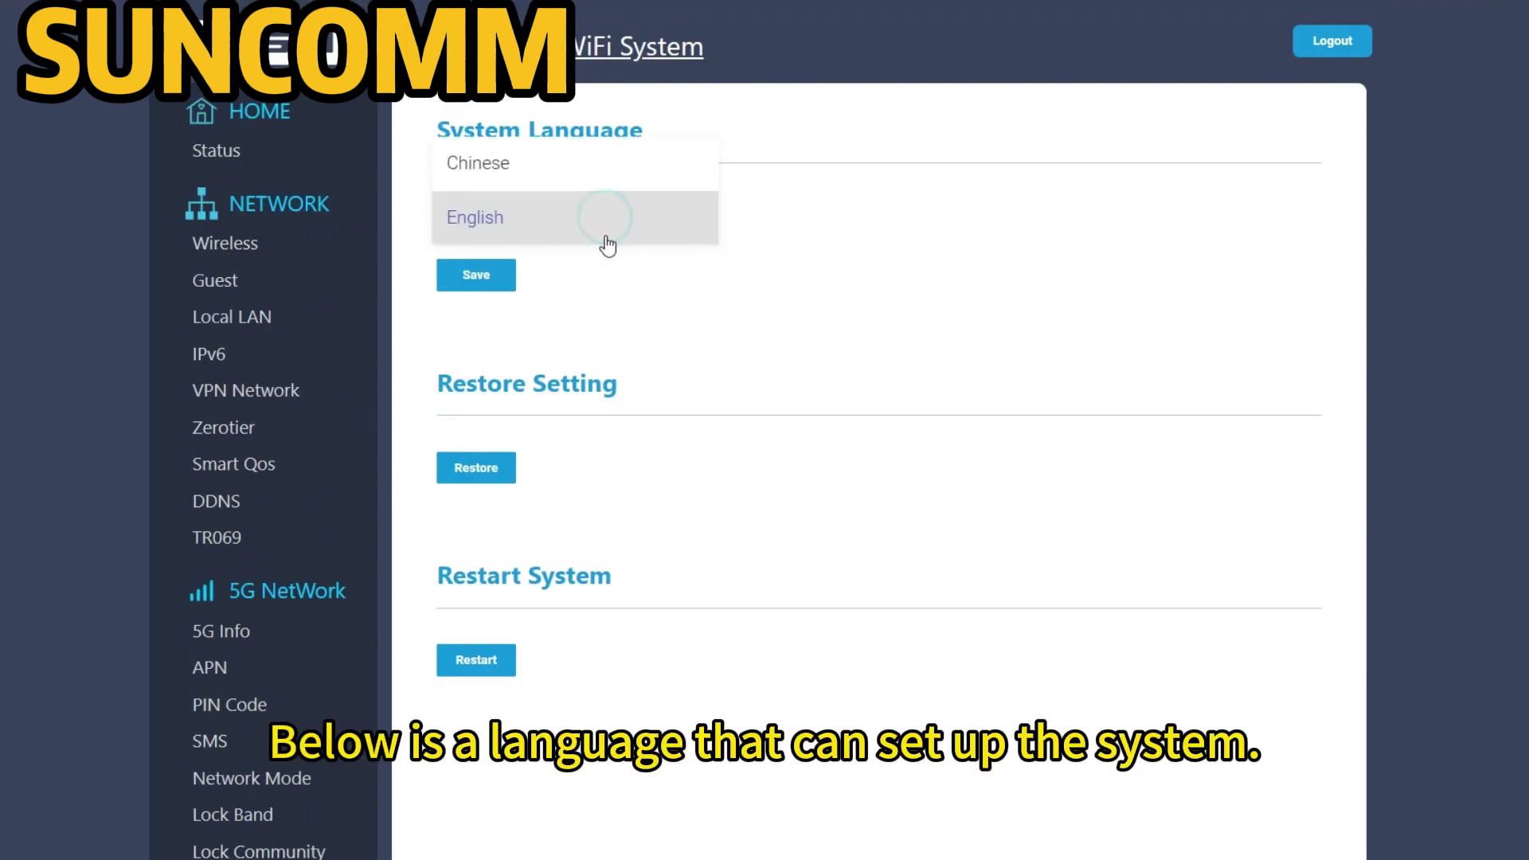
left_click(535, 169)
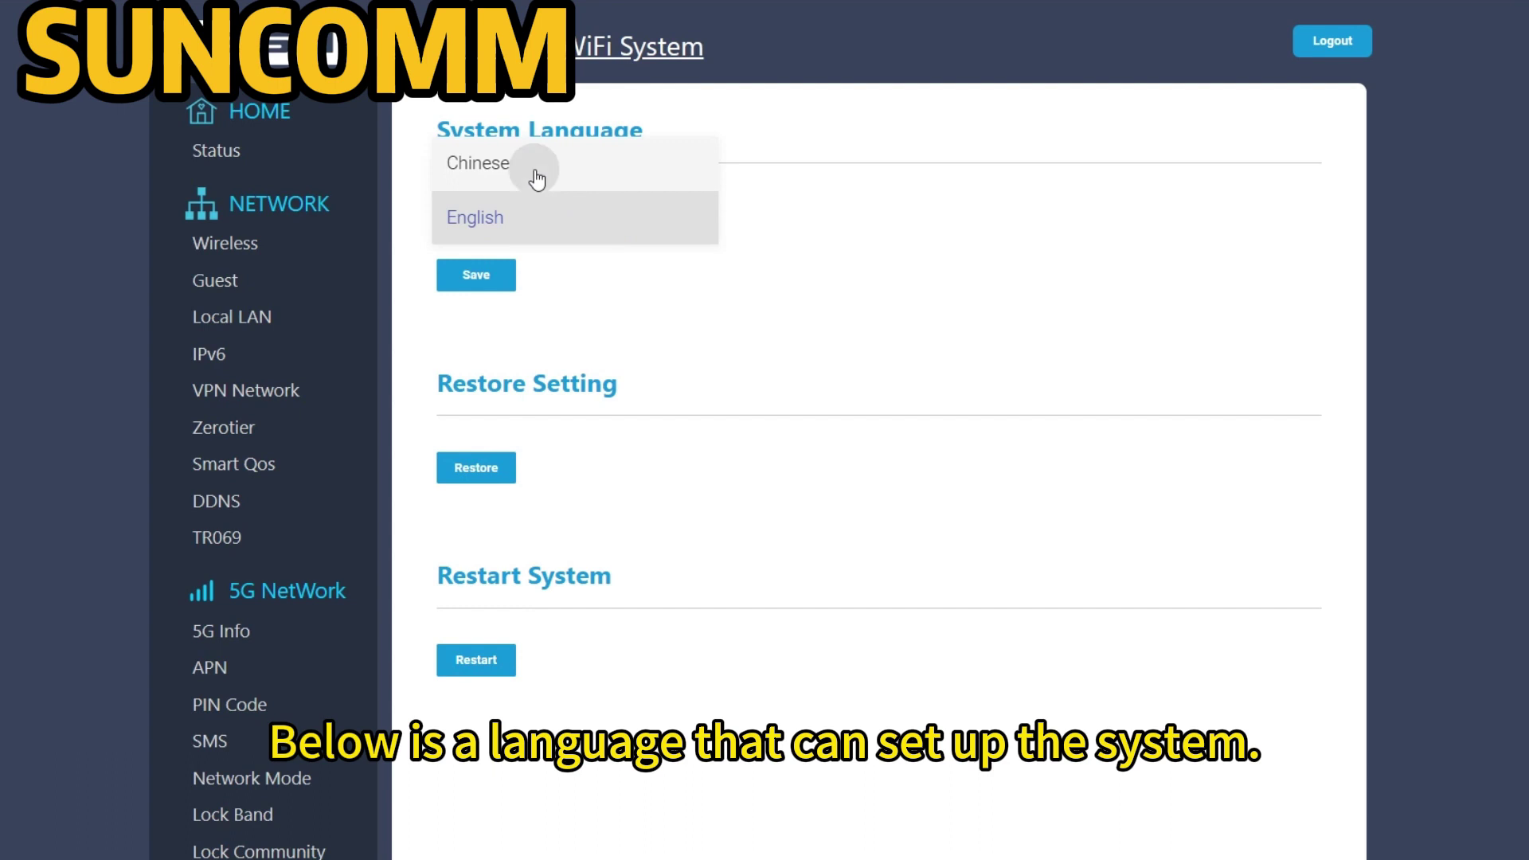
left_click(533, 231)
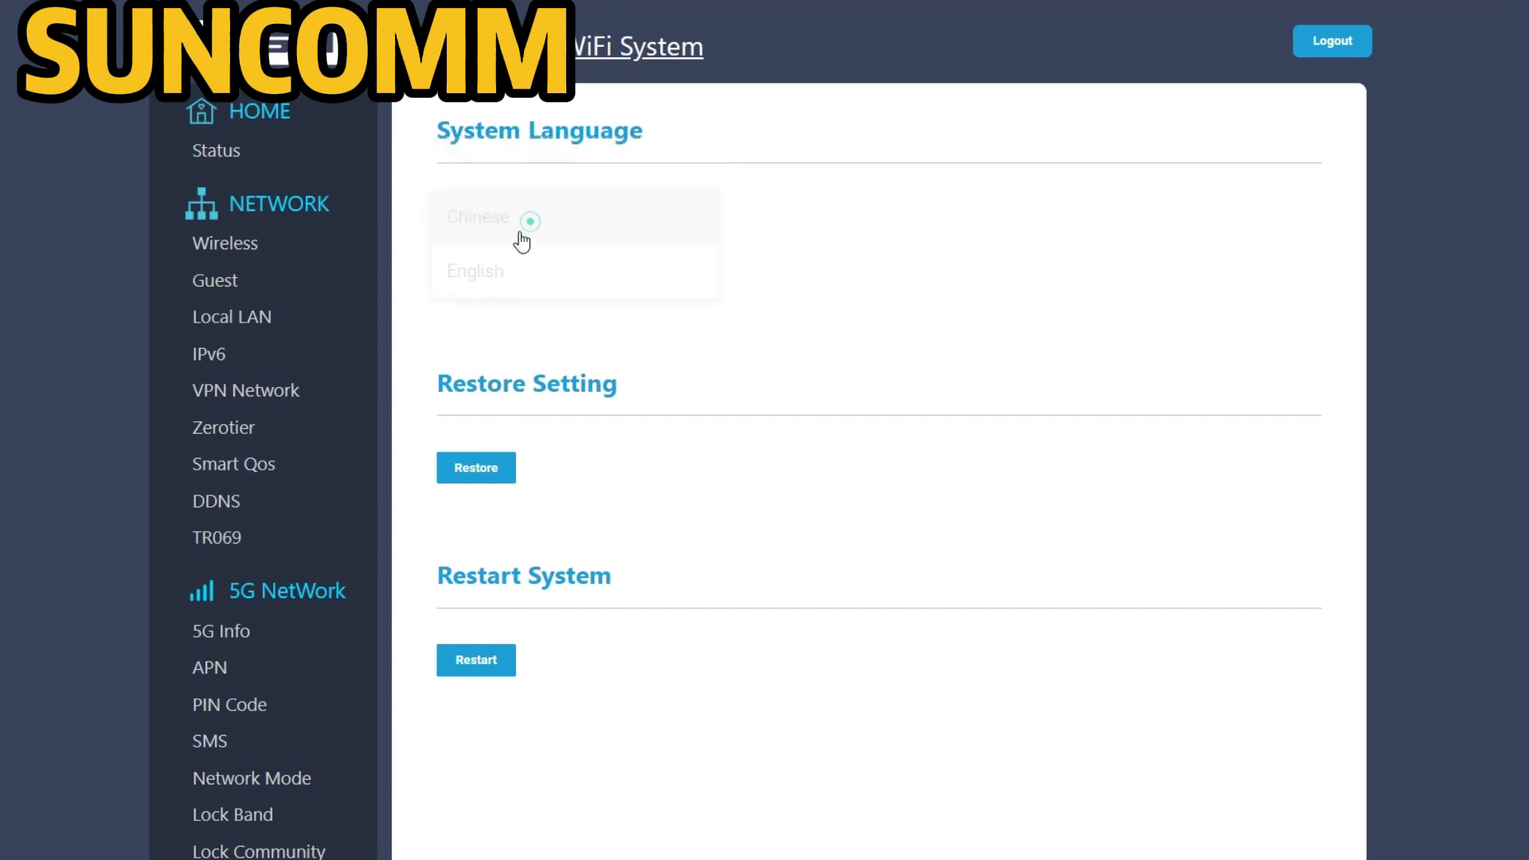
left_click(617, 307)
left_click(619, 349)
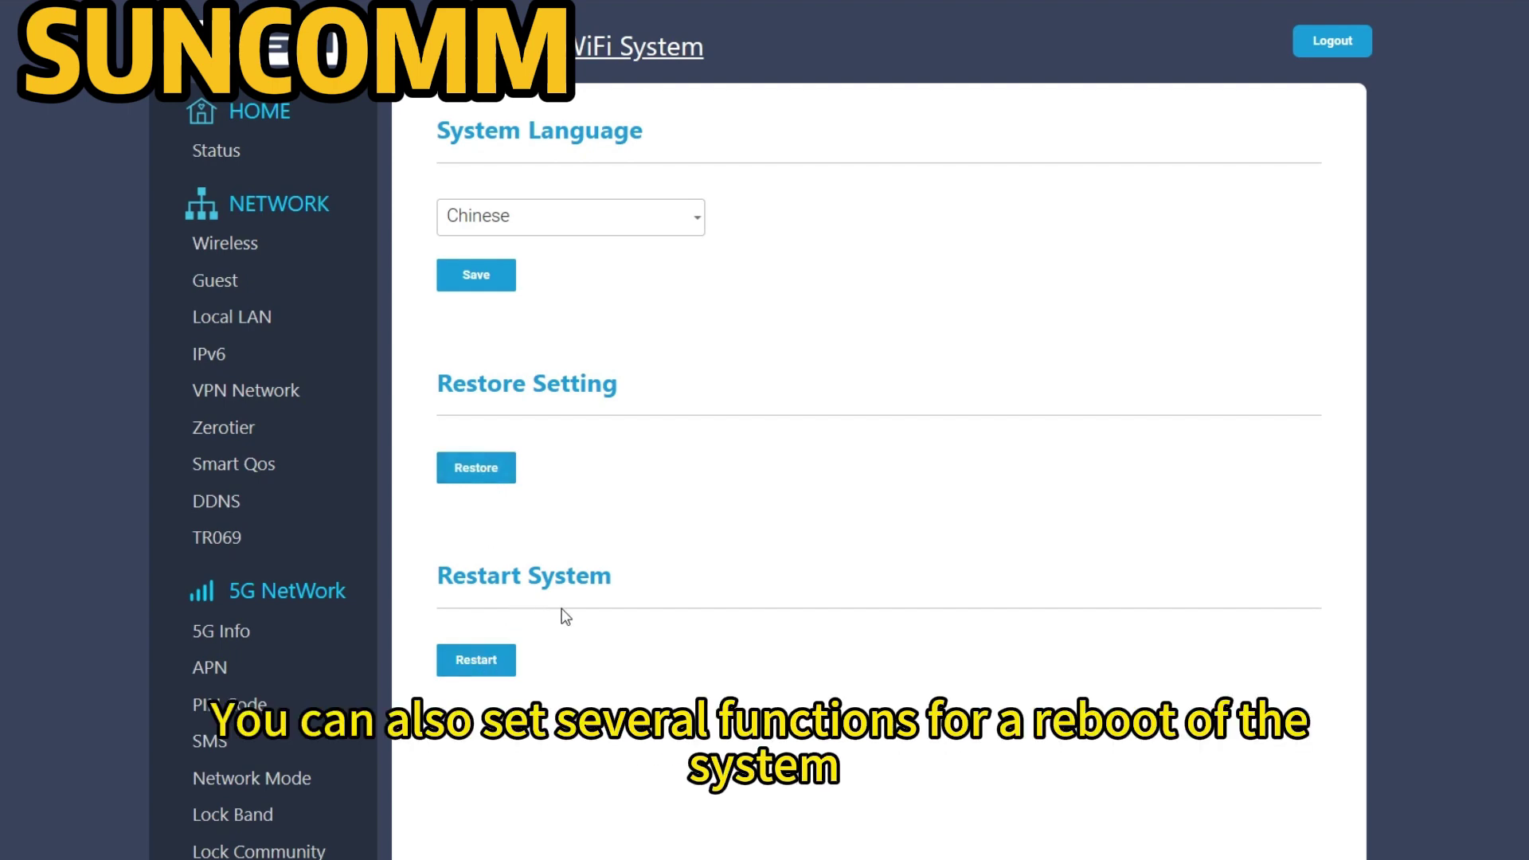
scroll(562, 609, "down", 6)
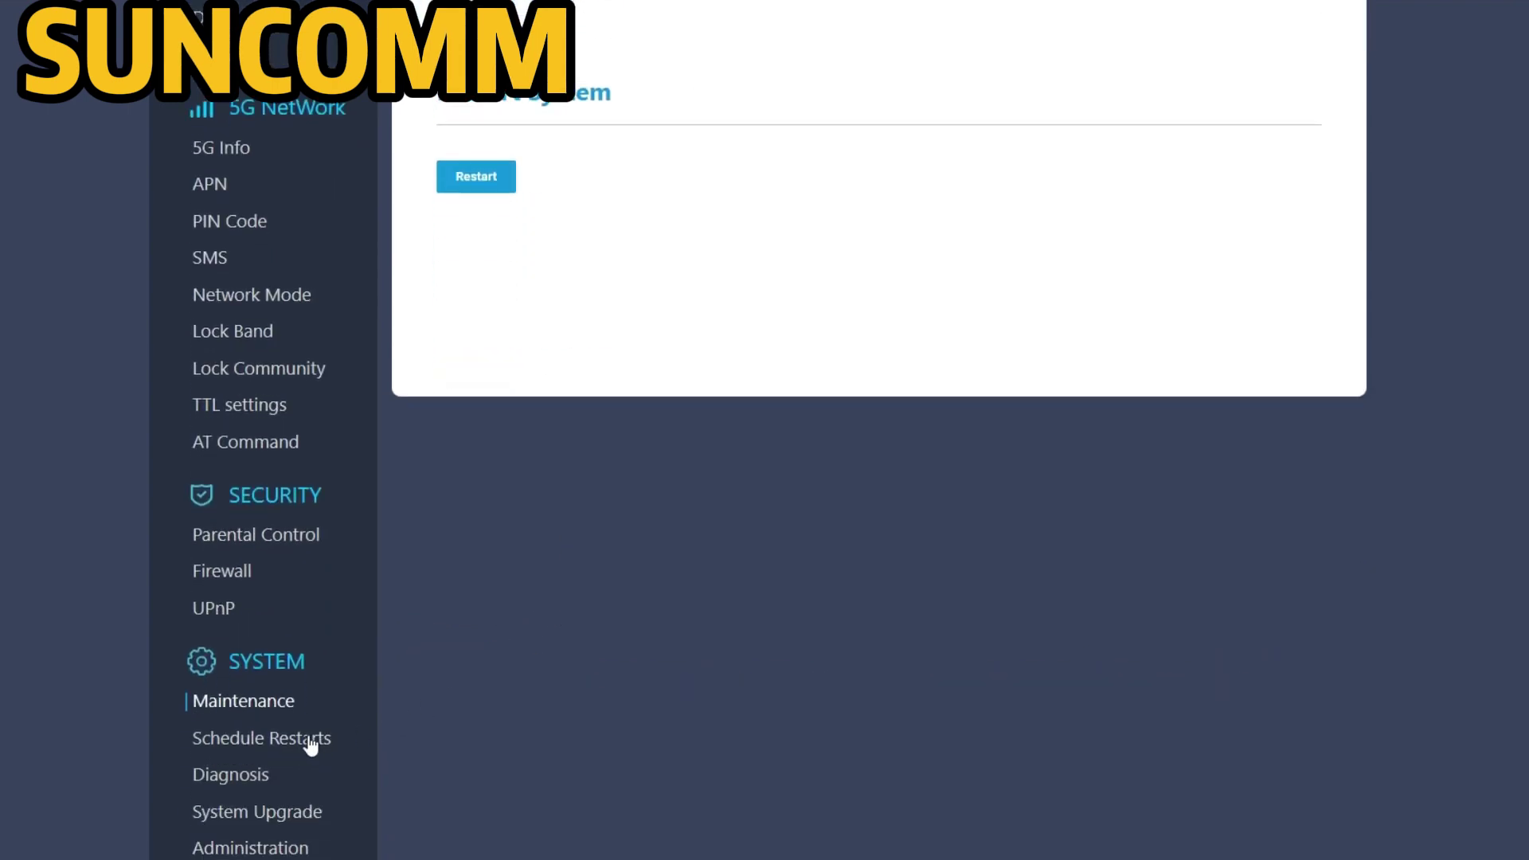
- Open Schedule Restarts and view its settings: schedule off, no weekdays ticked, restart time 00:00
left_click(309, 734)
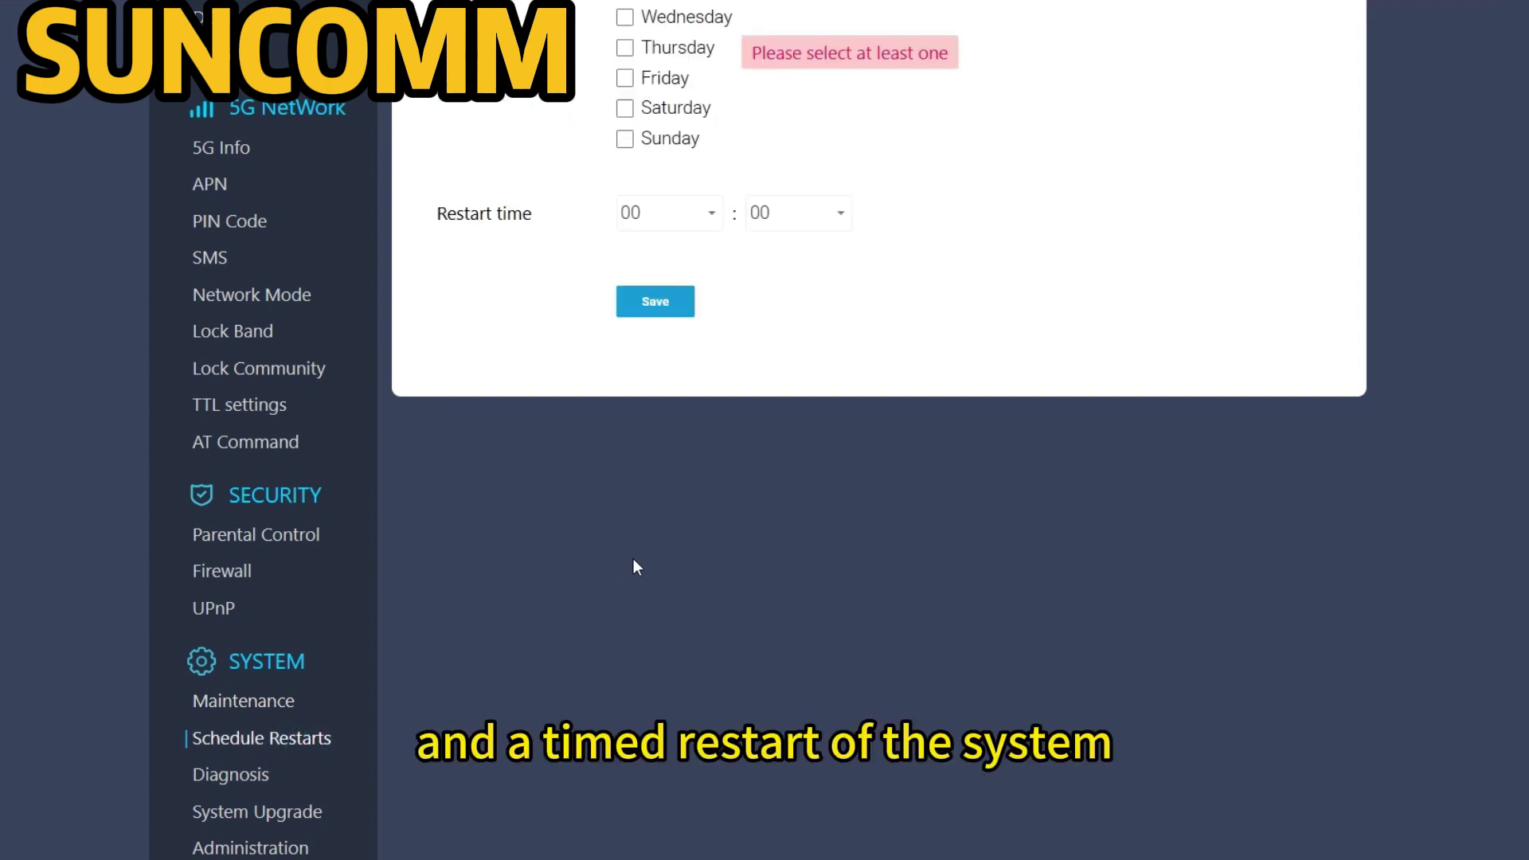
scroll(637, 557, "up", 3)
scroll(765, 430, "up", 3)
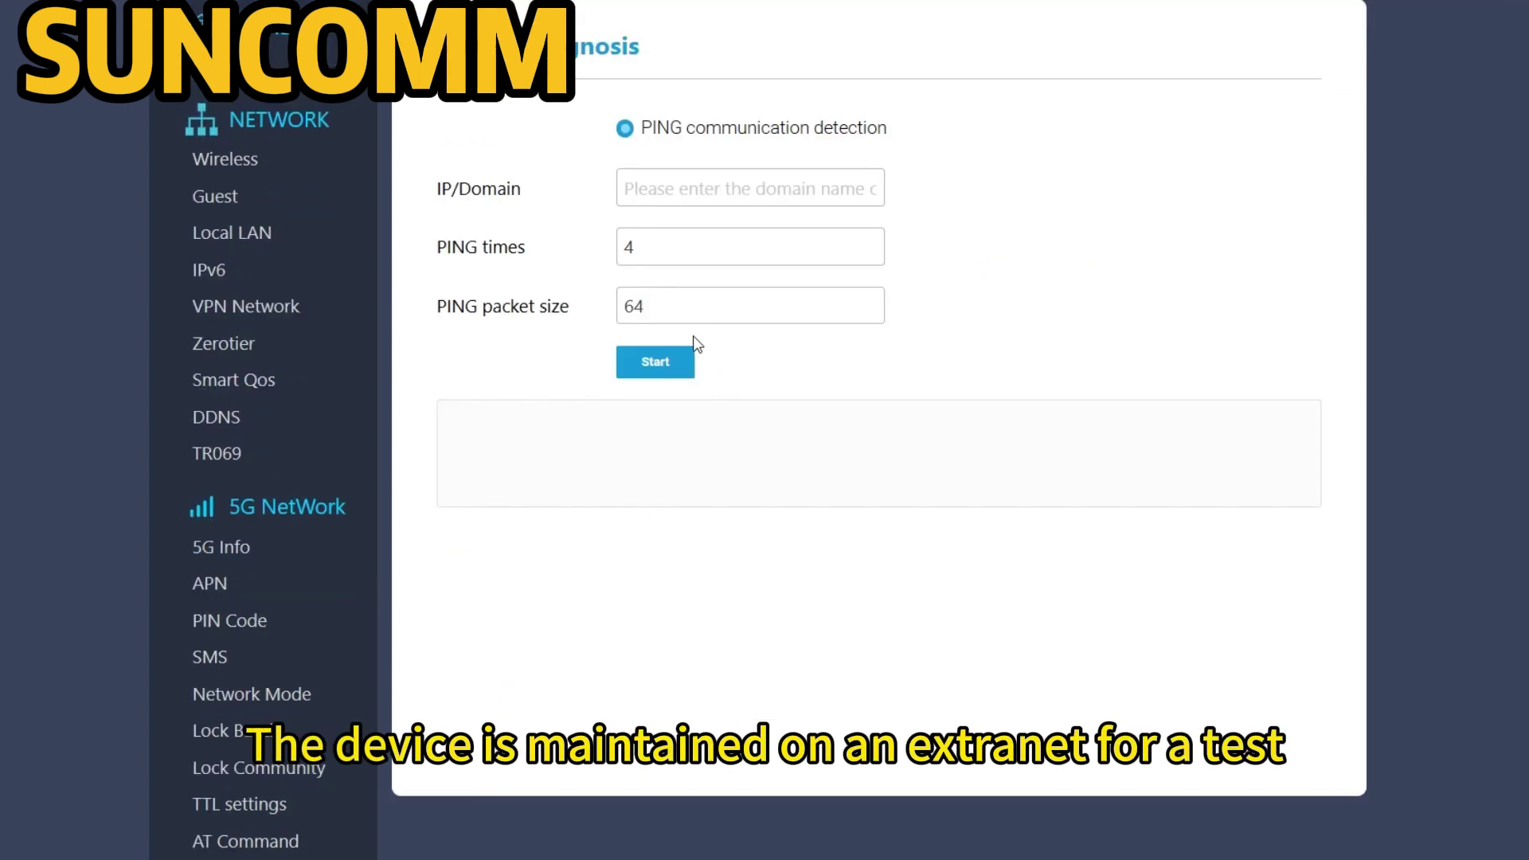
left_click(686, 189)
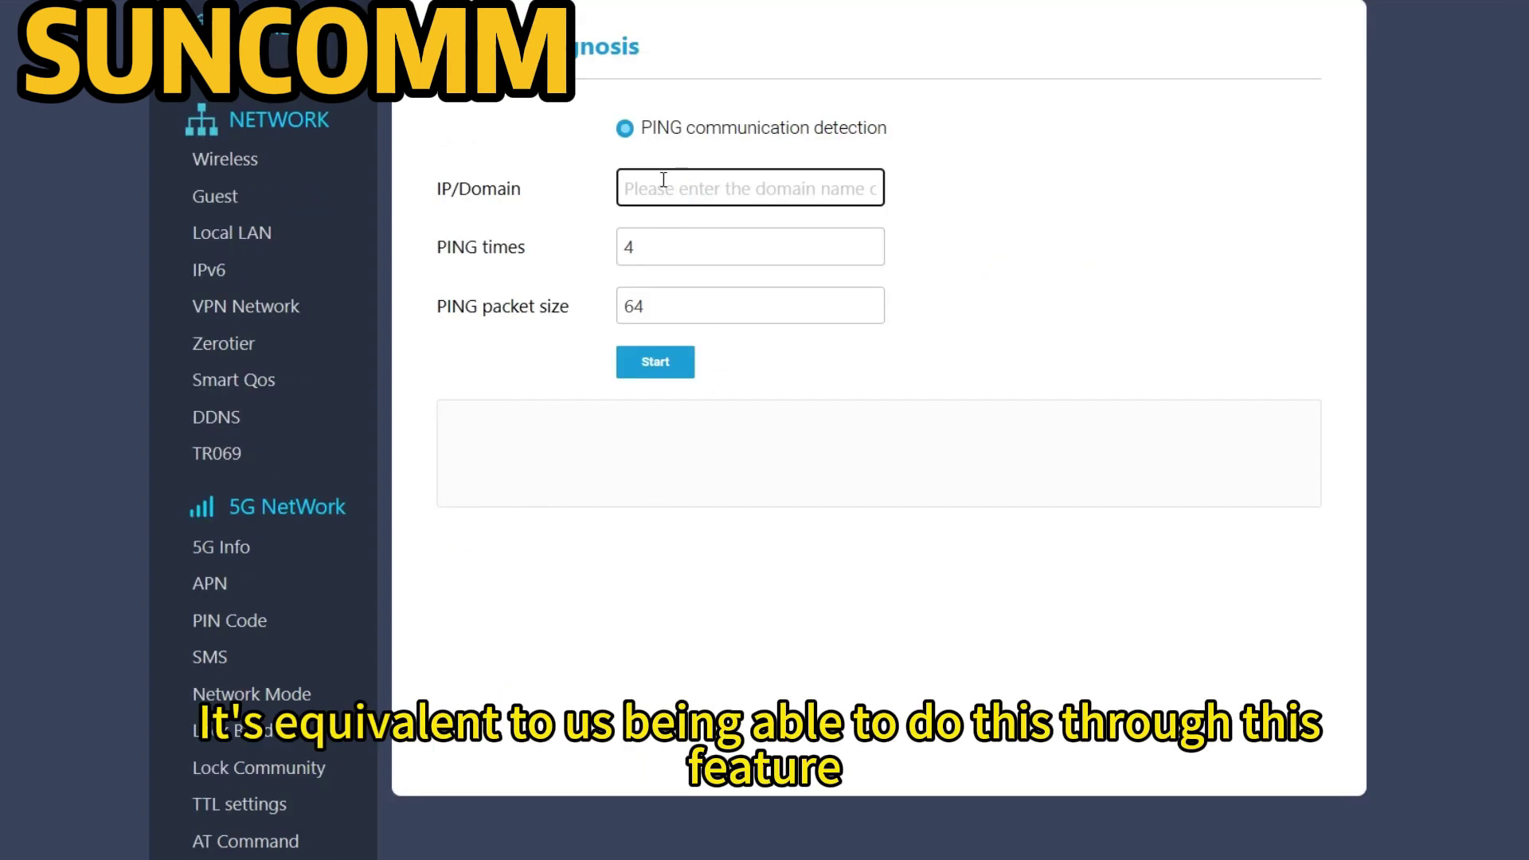
left_click(664, 181)
type("www.")
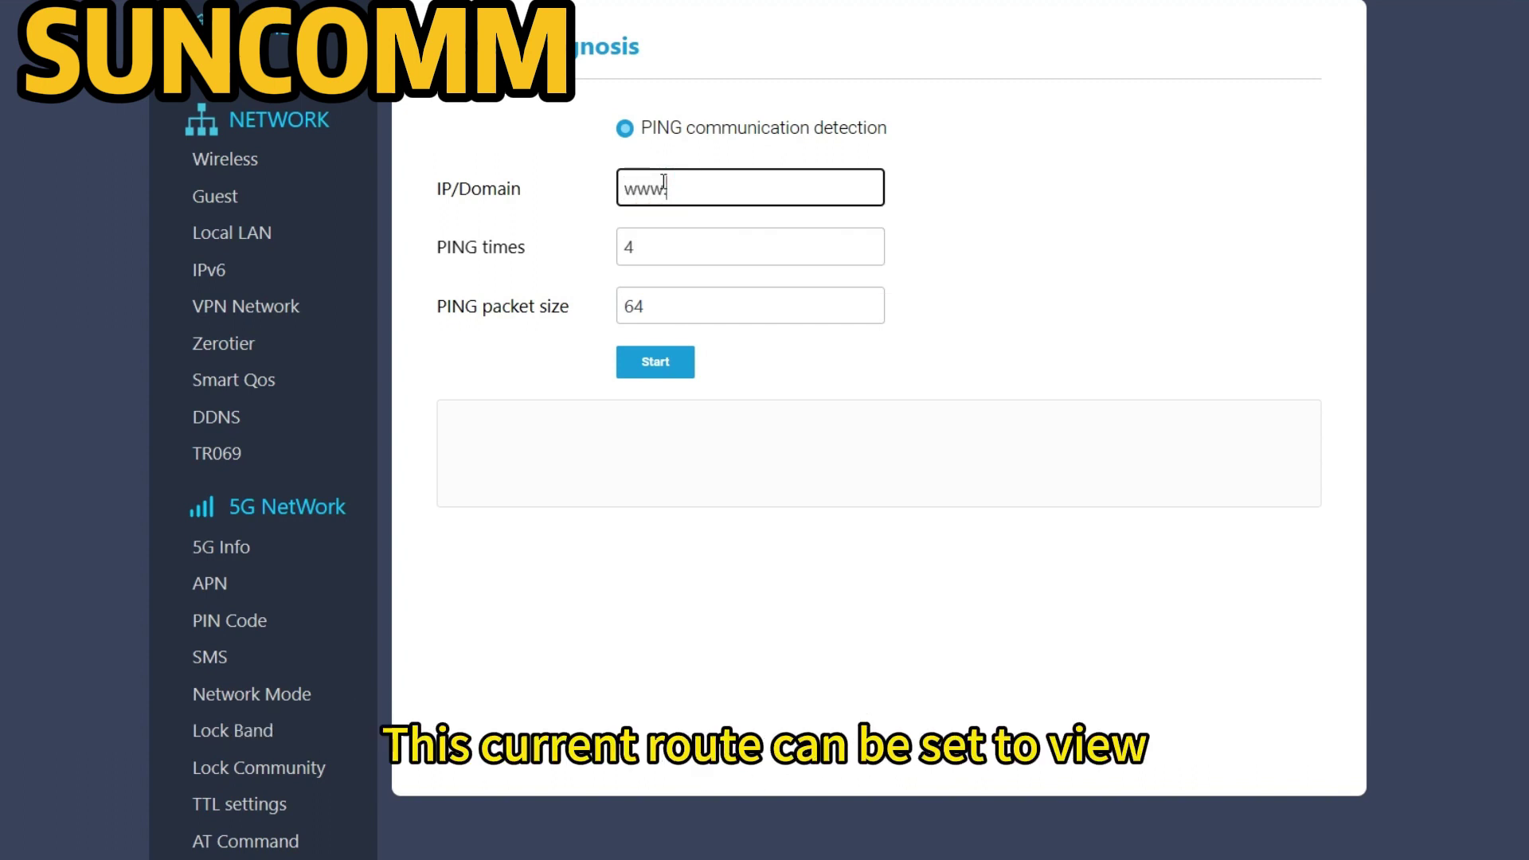
type("n//")
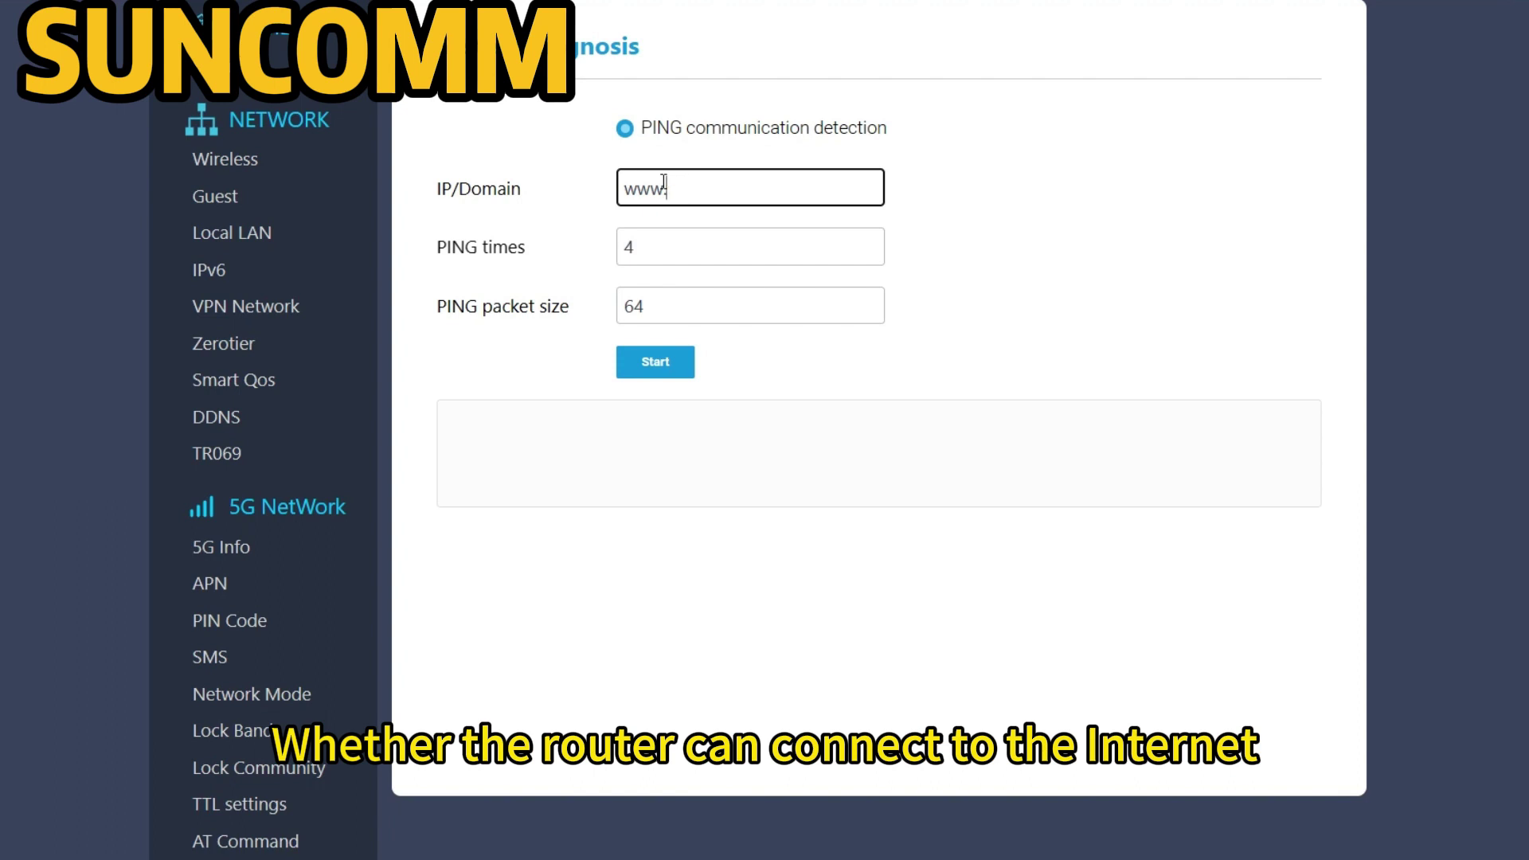
type("bai")
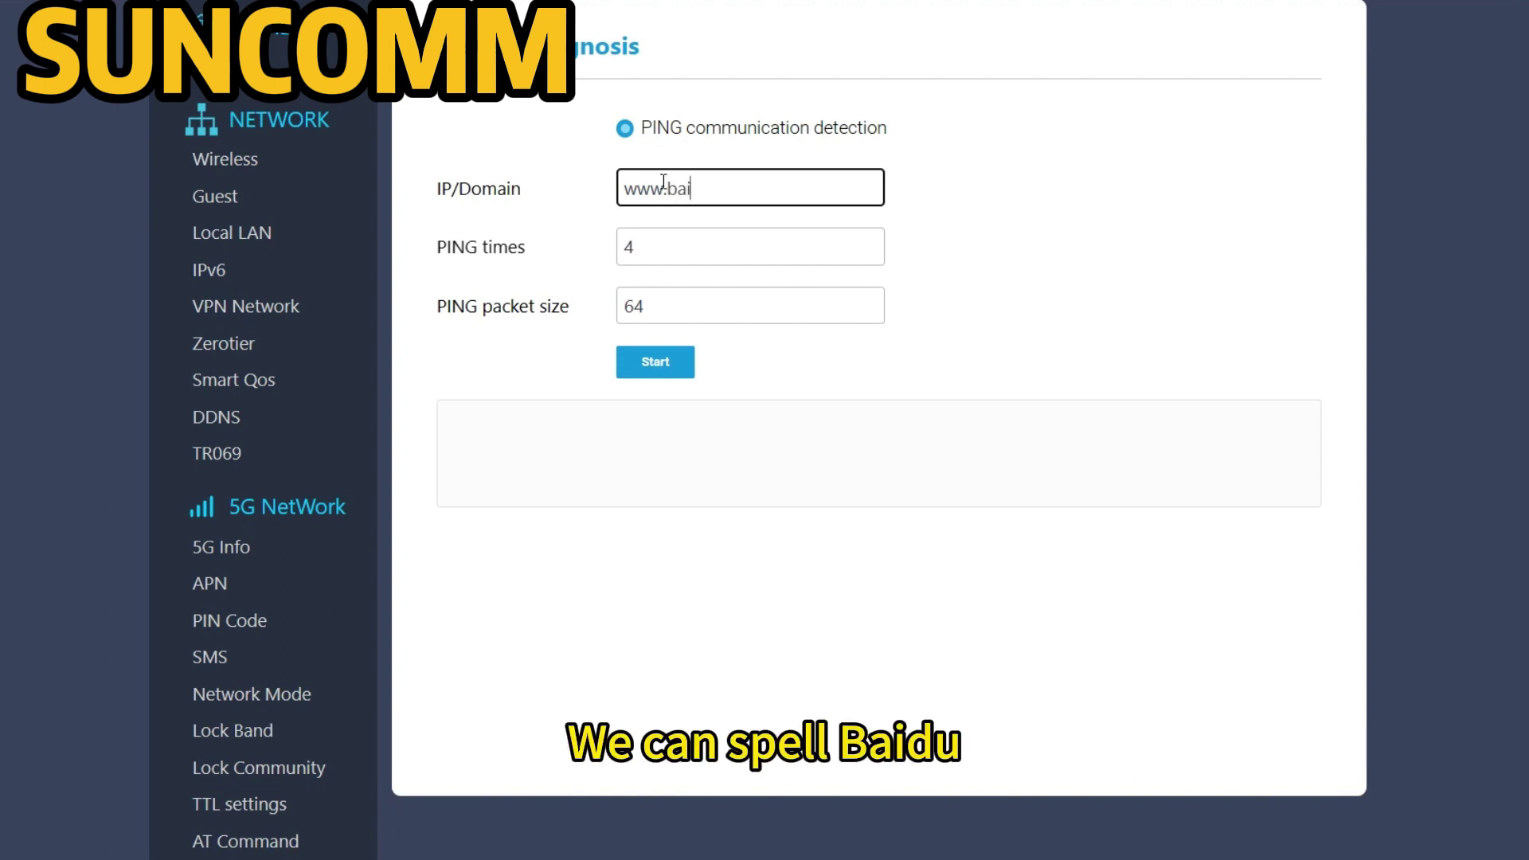
type("du.c")
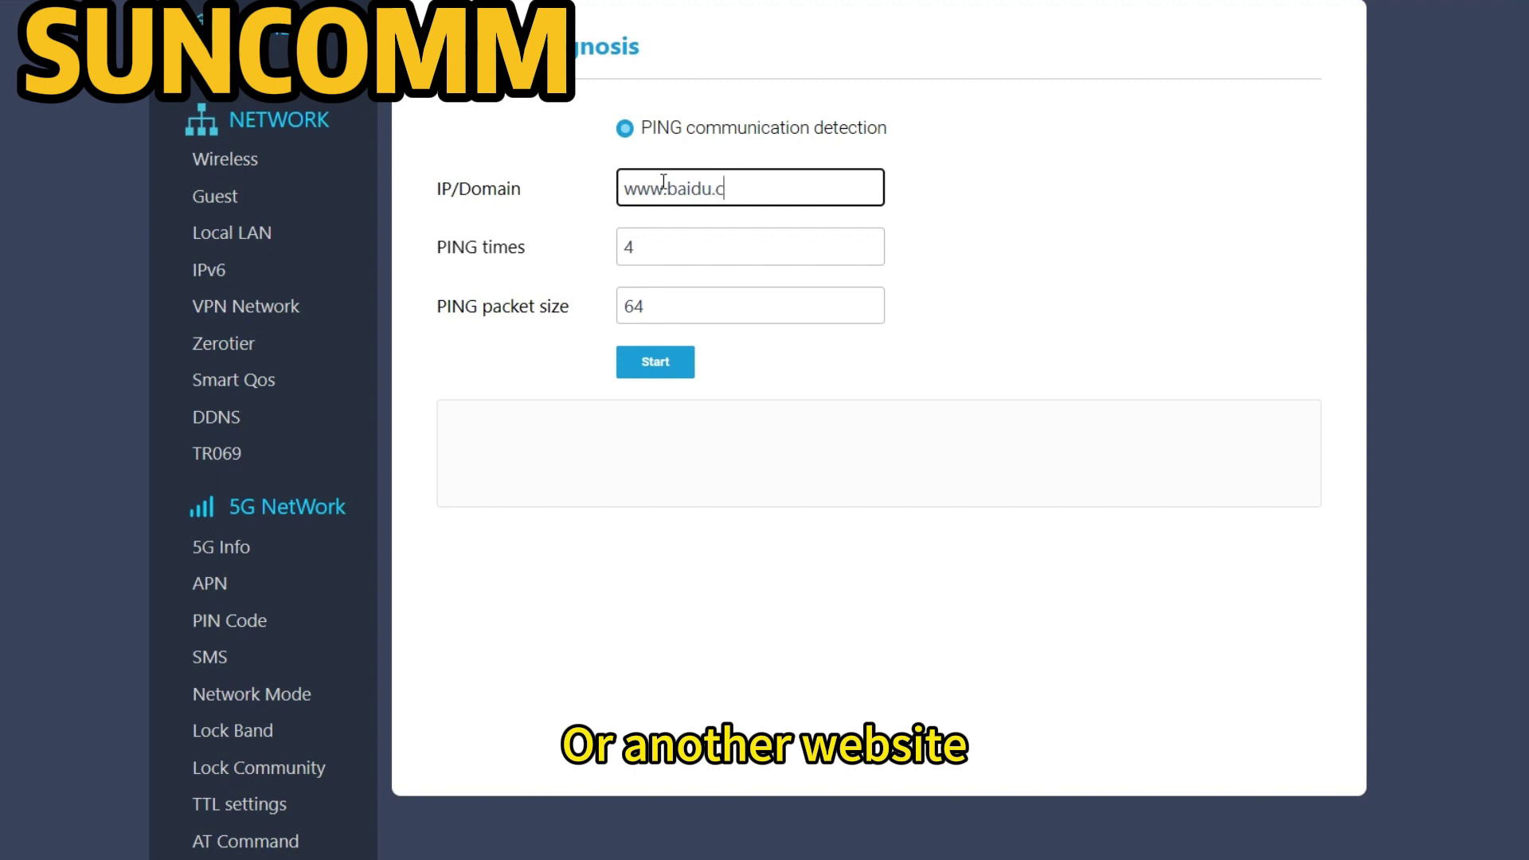
type("om")
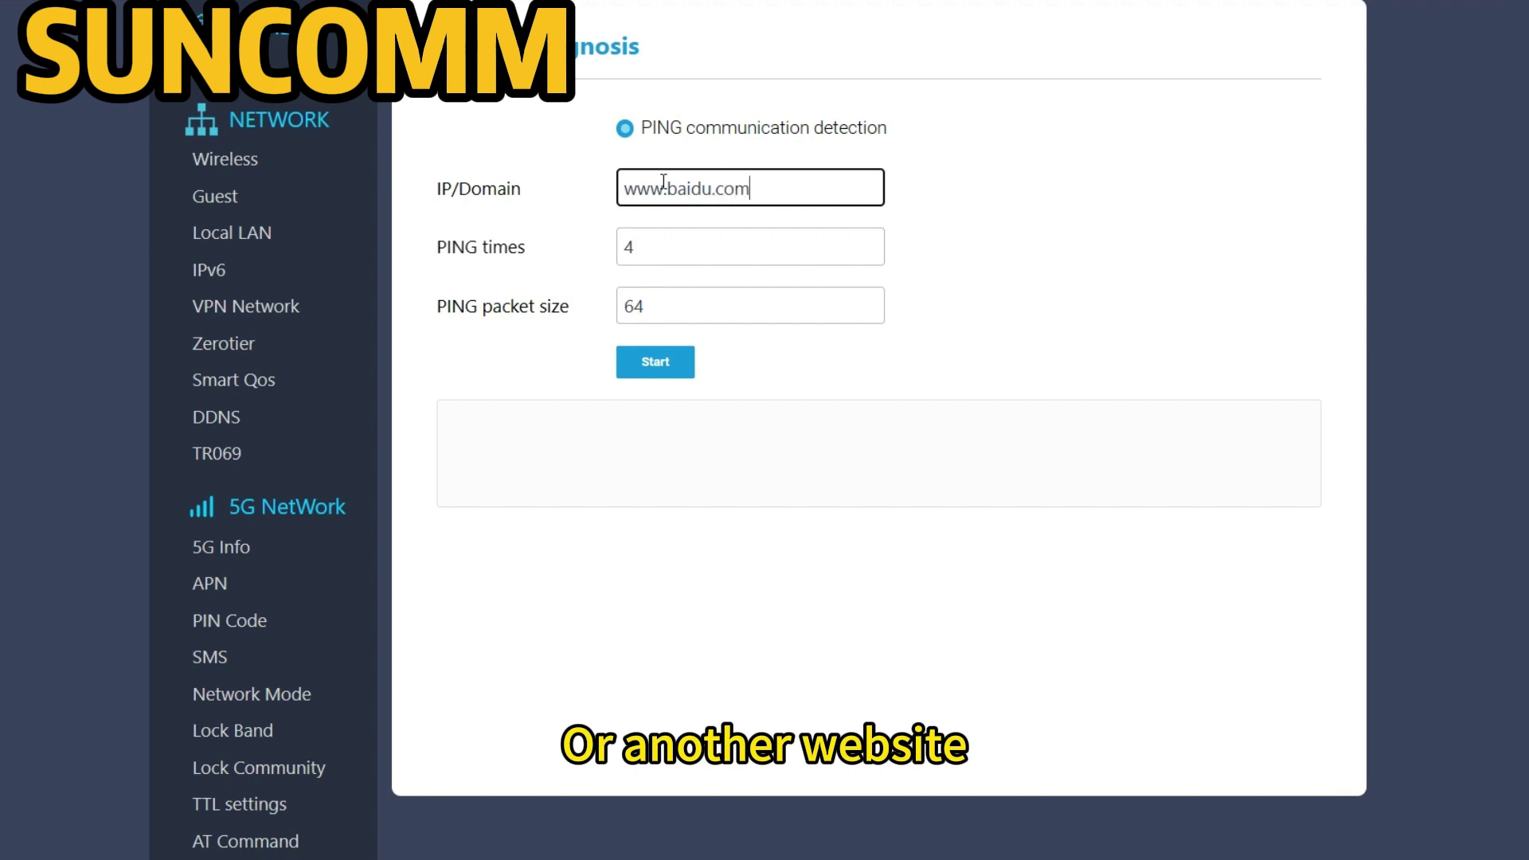
left_click(646, 360)
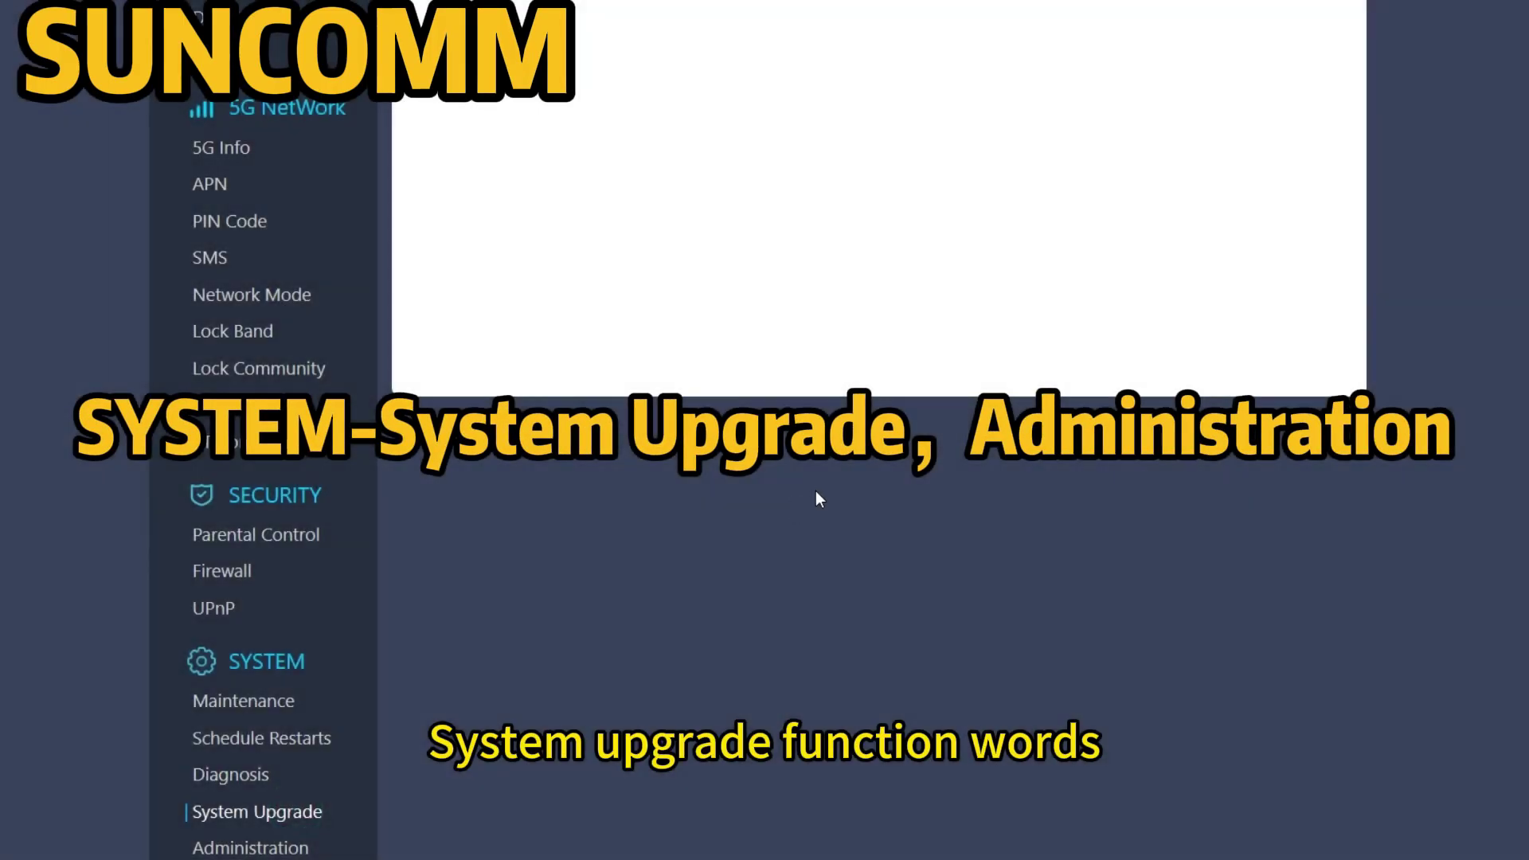
scroll(830, 476, "up", 6)
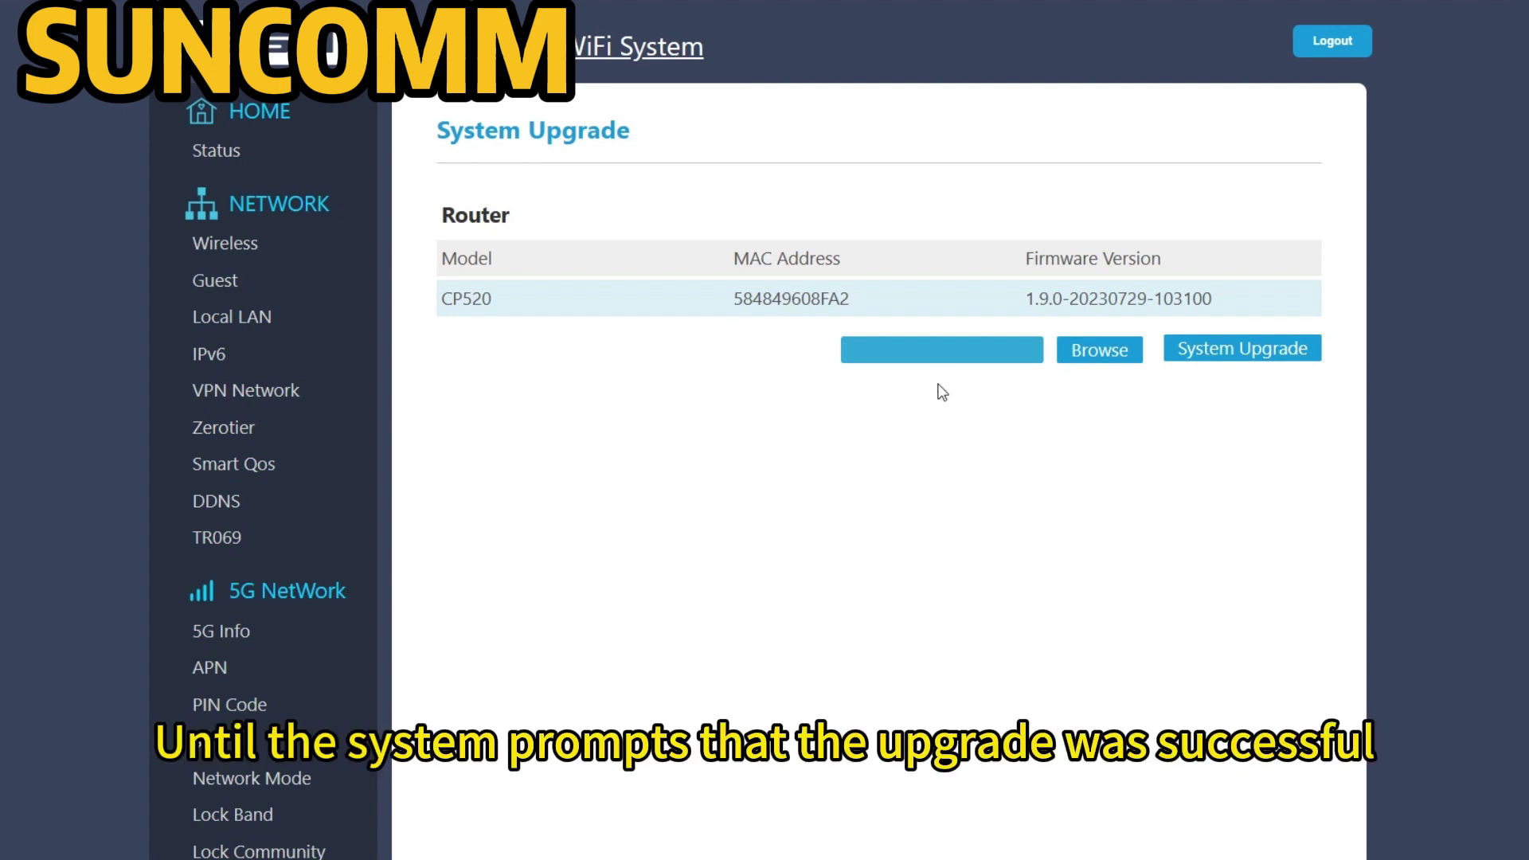
scroll(764, 434, "down", 5)
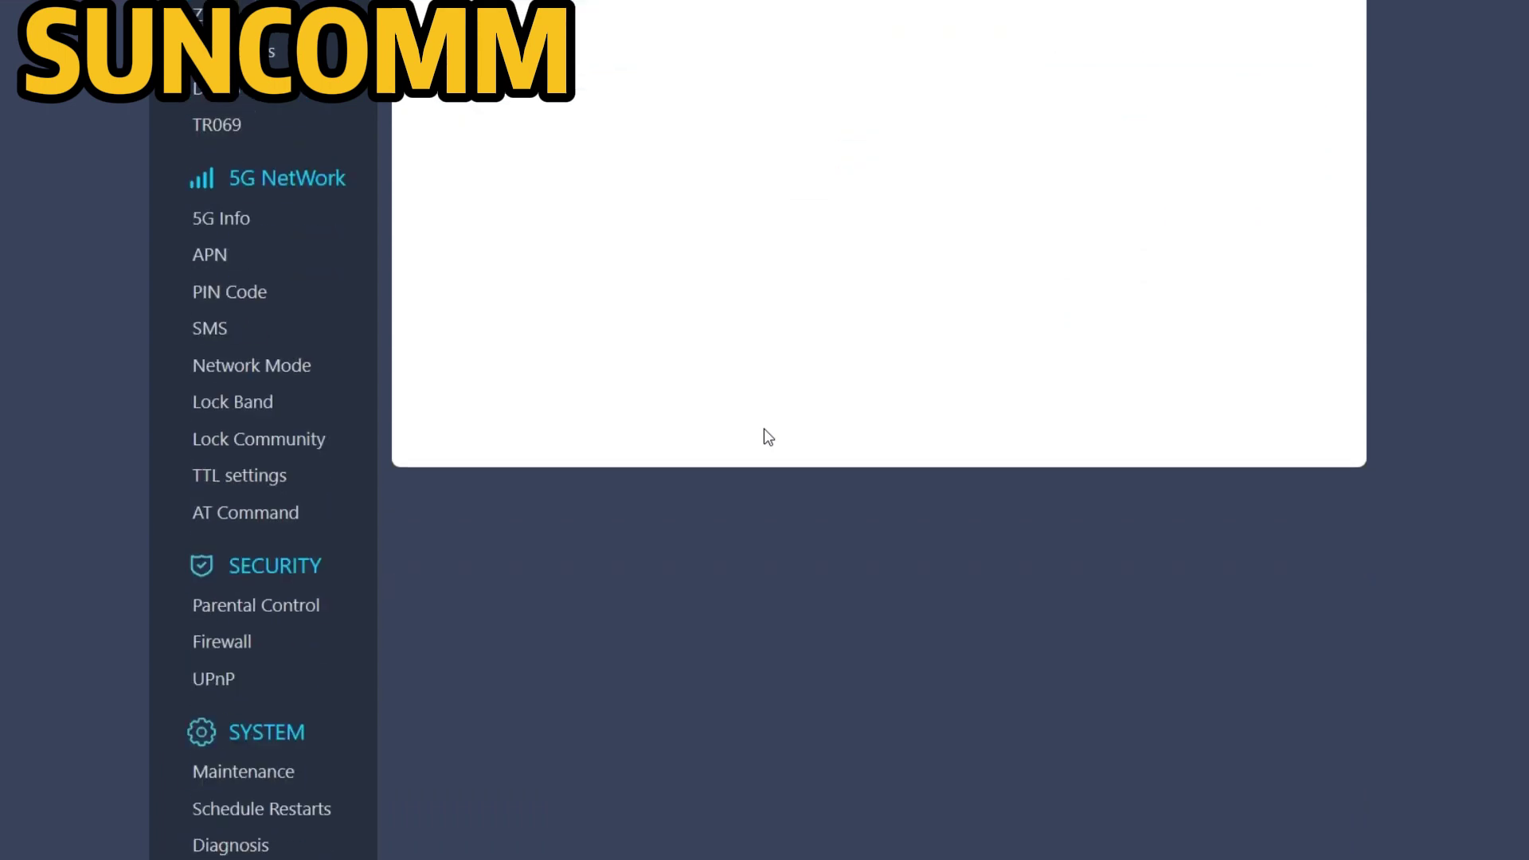
- Open Administration and select the New Password and Confirm Password fields, leaving both empty
left_click(278, 849)
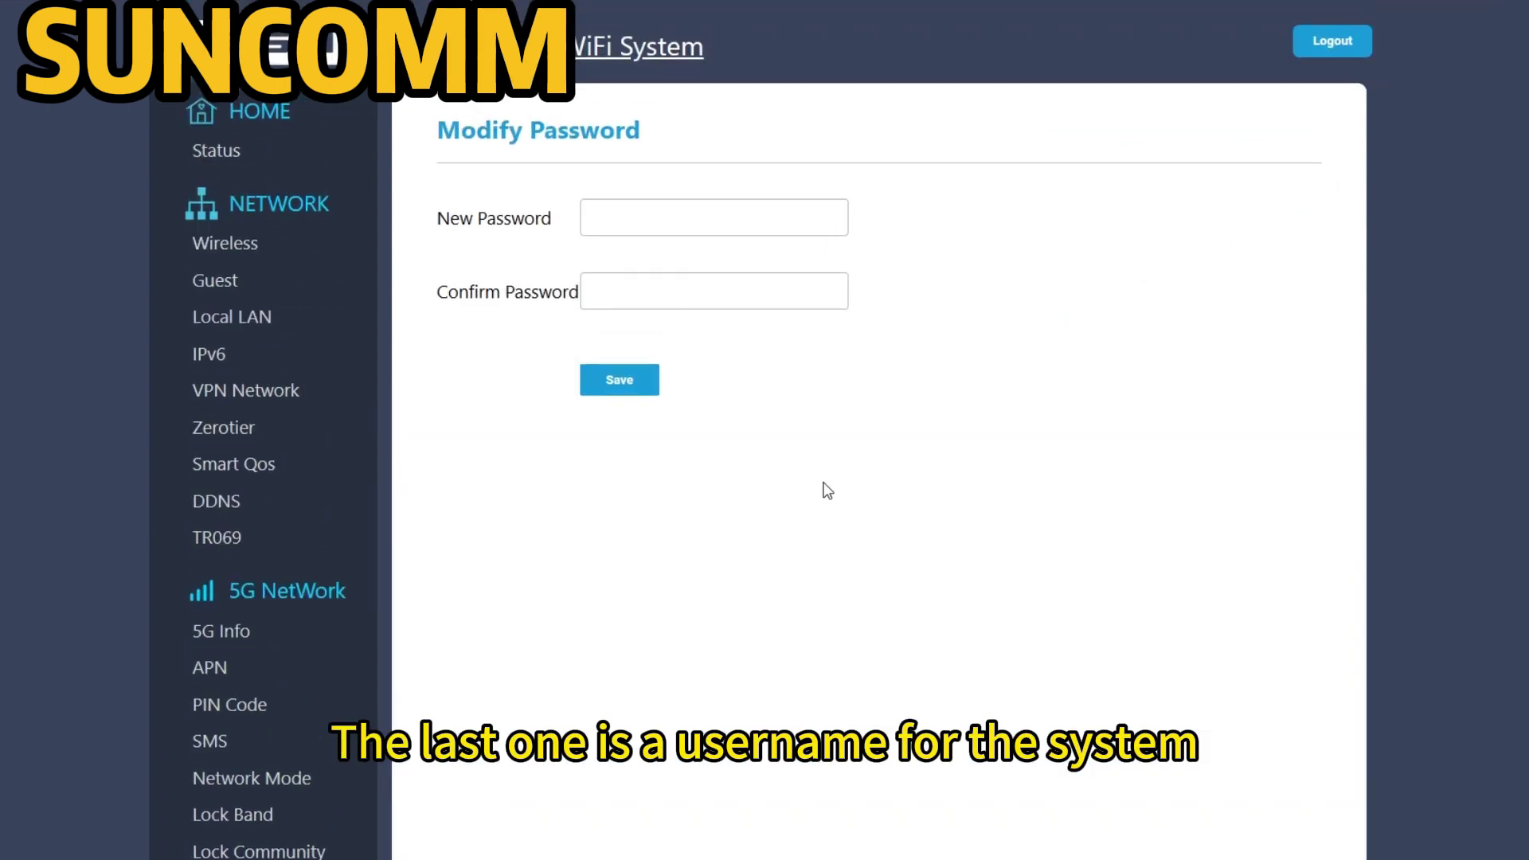
left_click(738, 219)
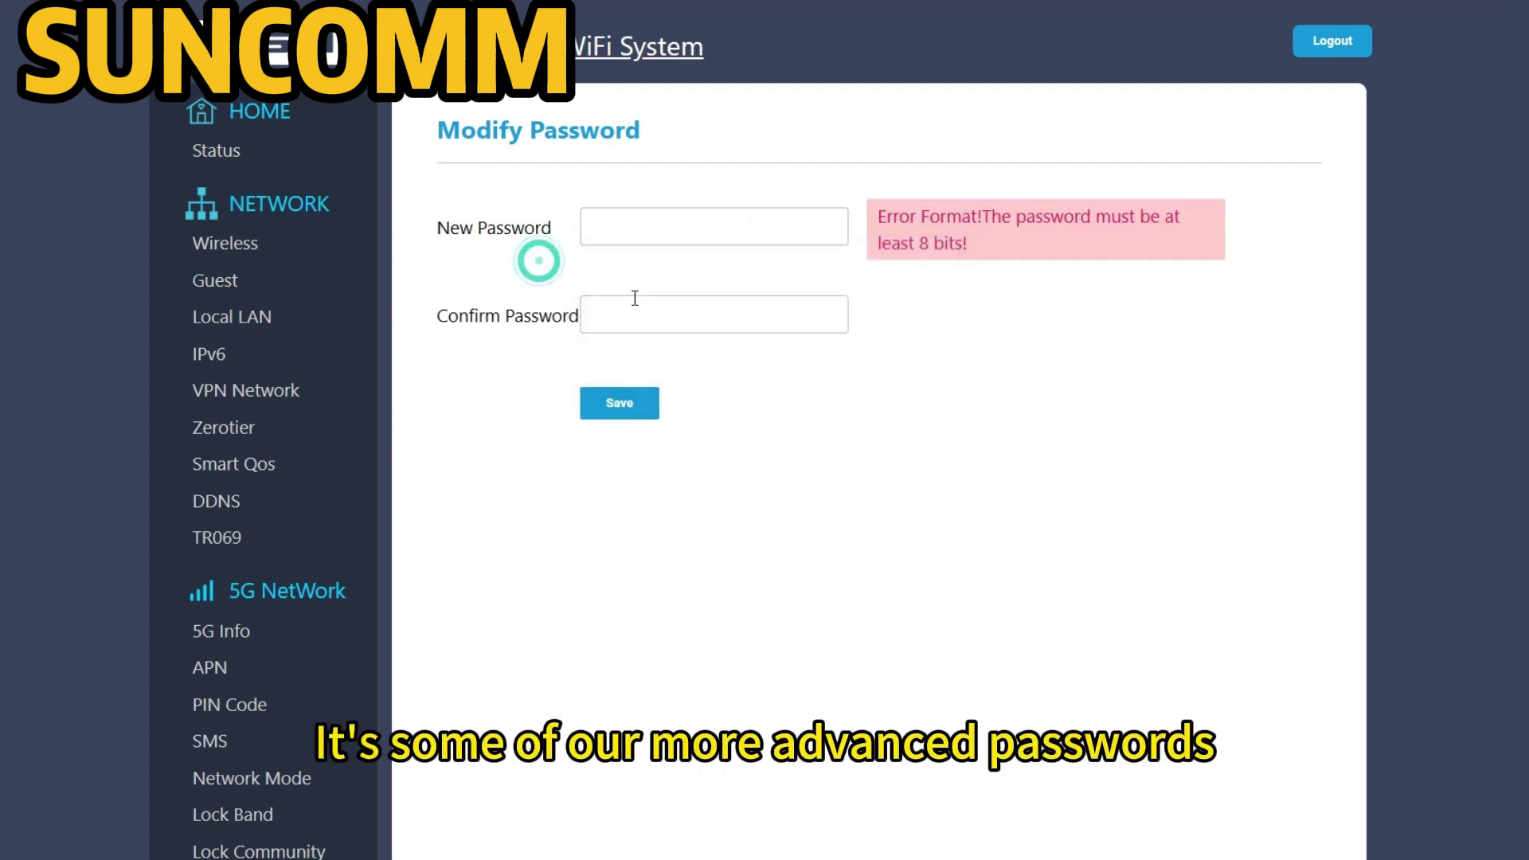
left_click(634, 307)
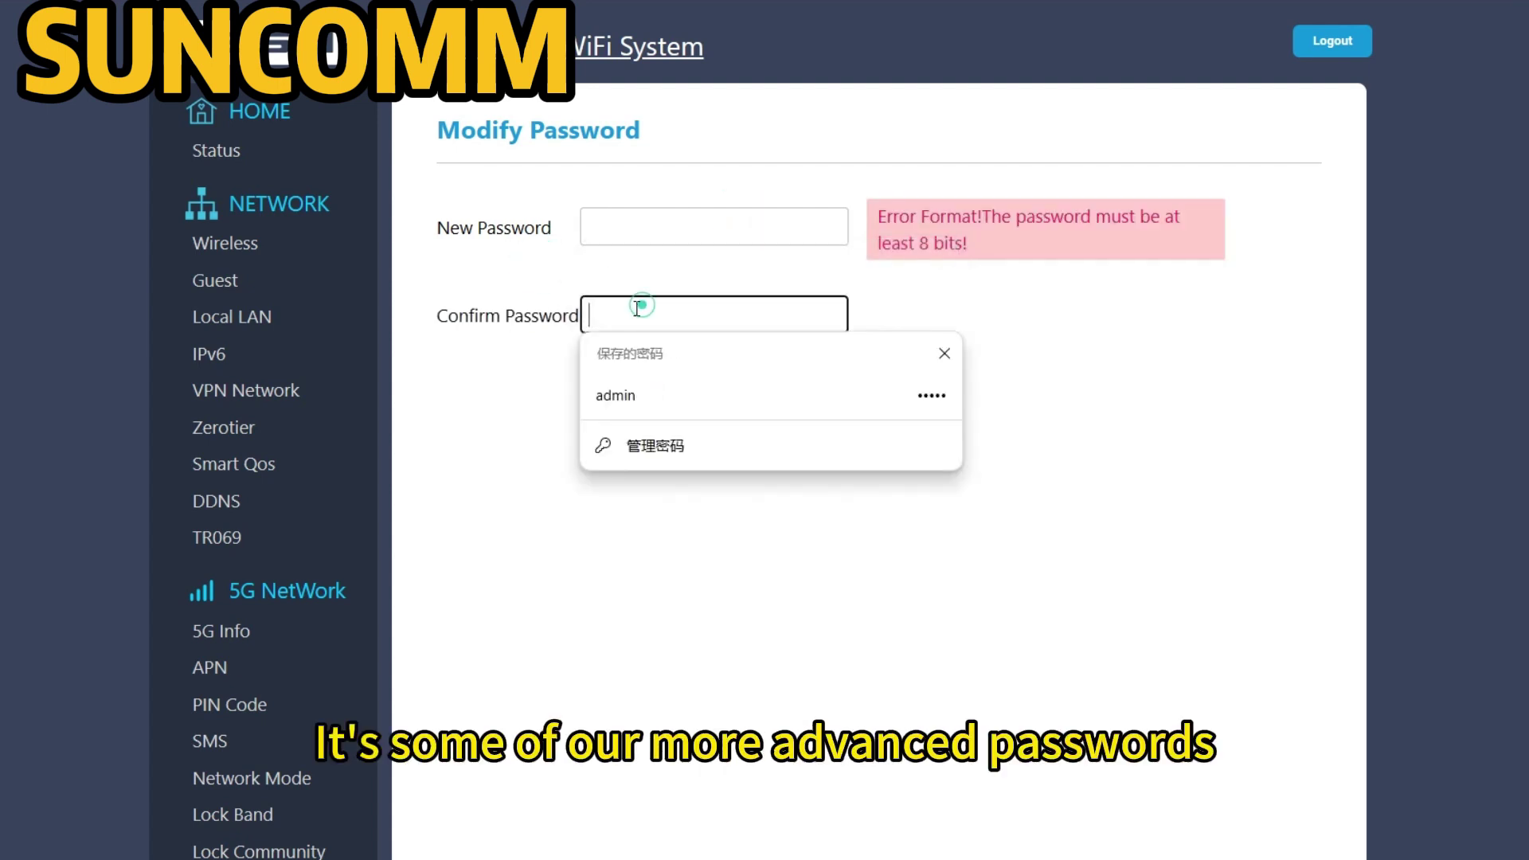
left_click(679, 211)
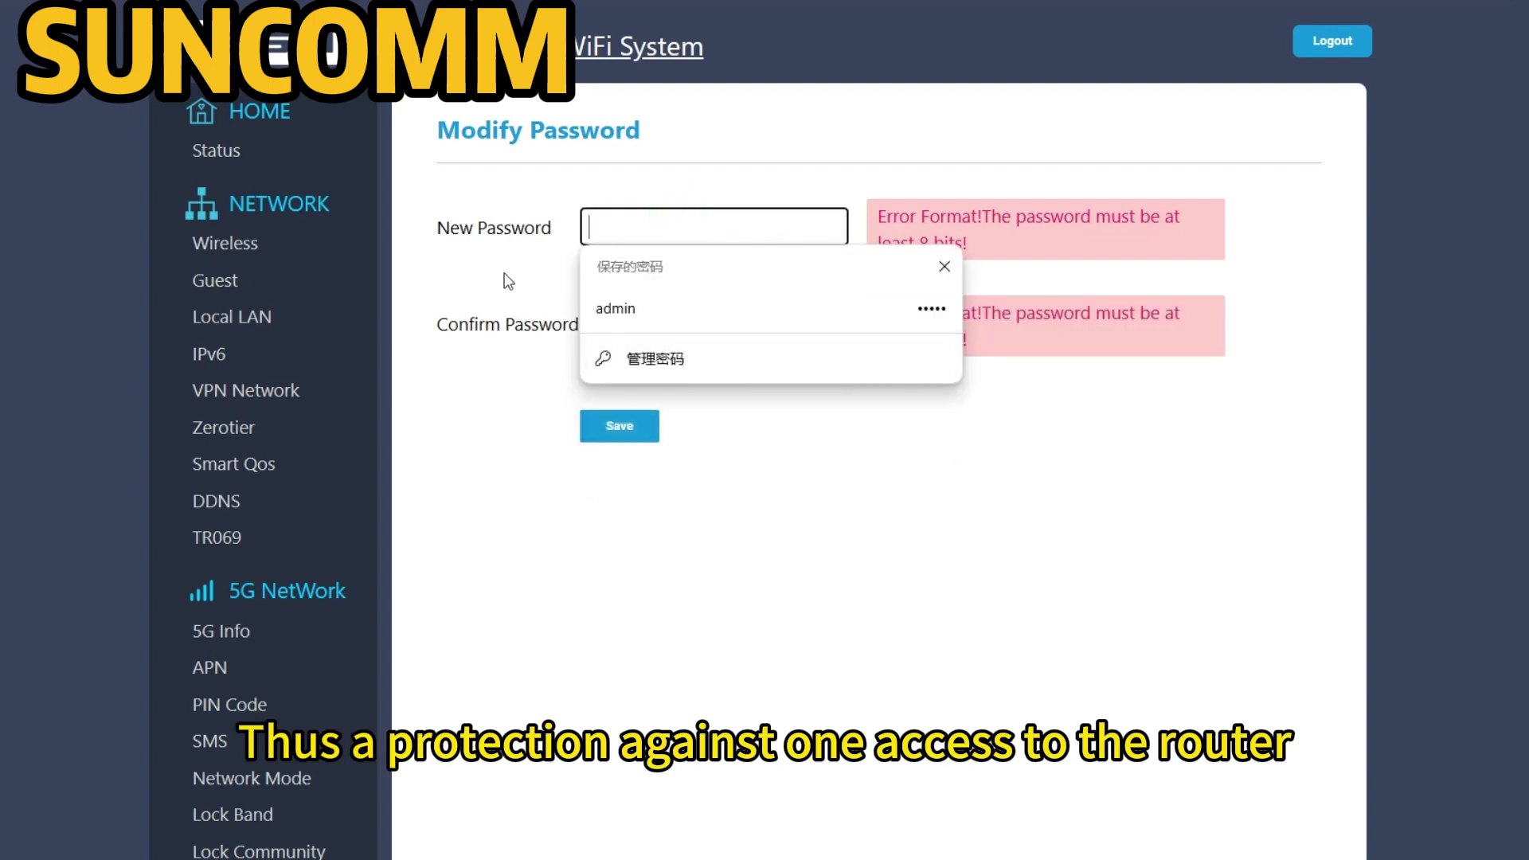